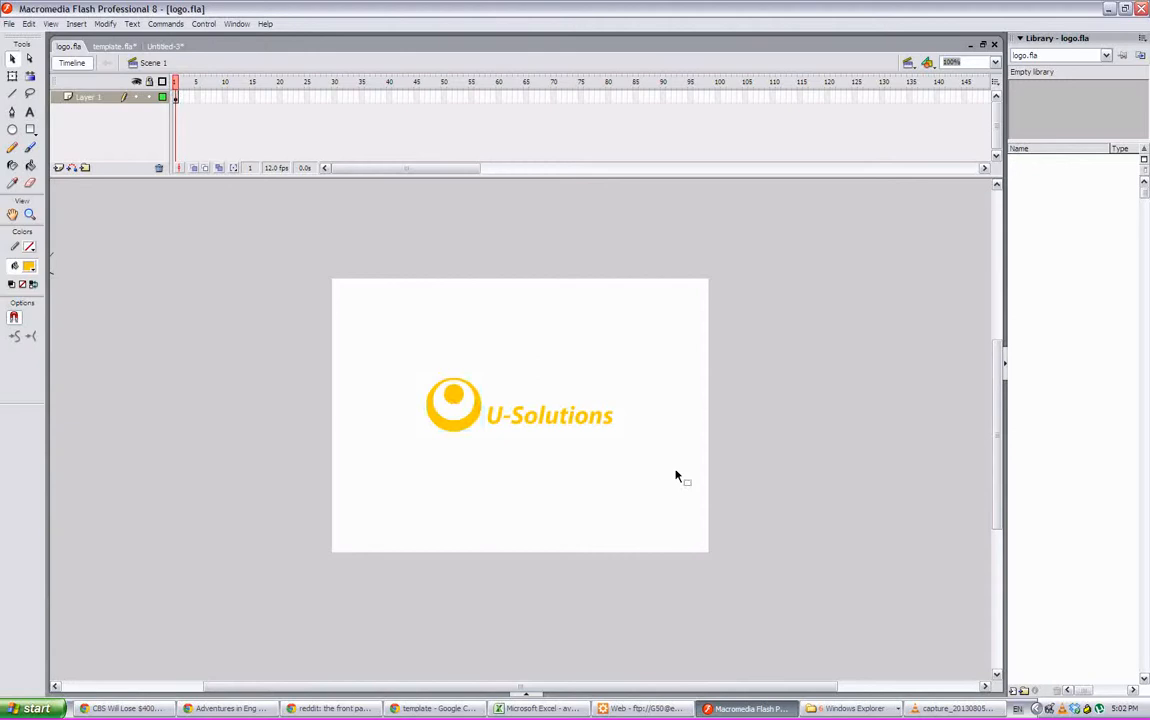
Step: Create a new blank Flash document
{"action": "left_click", "coordinate": [9, 24]}
{"action": "left_click", "coordinate": [22, 38]}
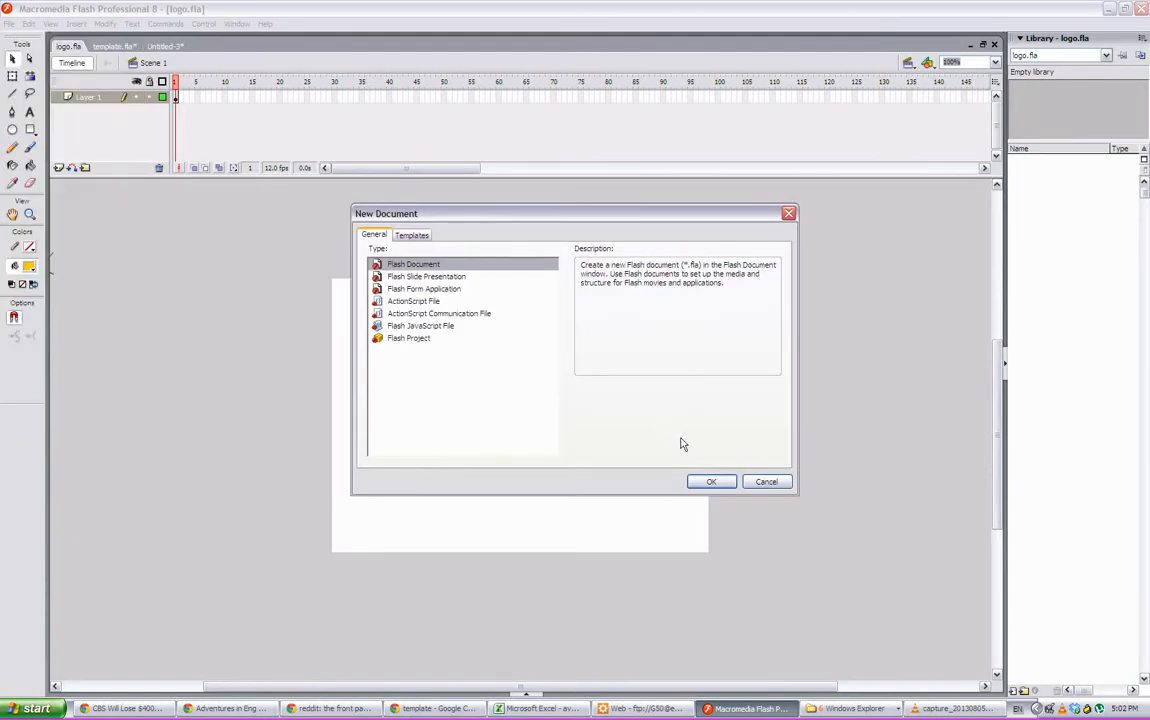
{"action": "left_click", "coordinate": [708, 483]}
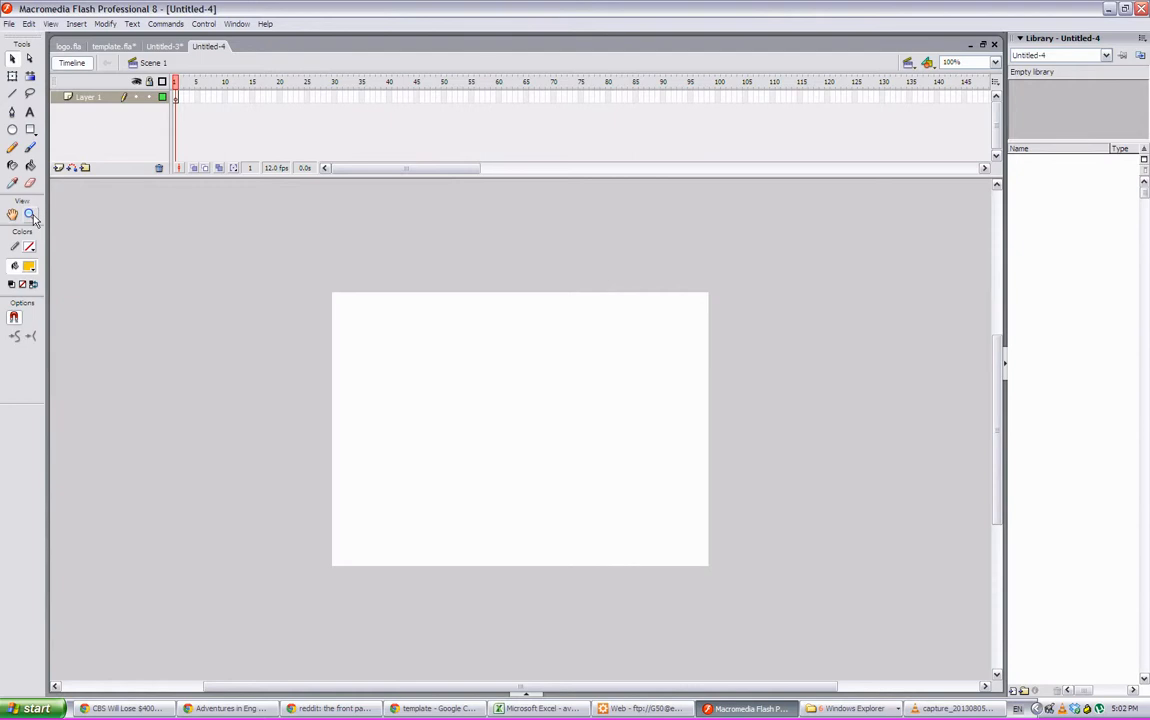
Step: Draw a wavy yellow brush stroke and a wavy grey pencil line beside the stage, and erase parts of both
{"action": "left_click", "coordinate": [30, 147]}
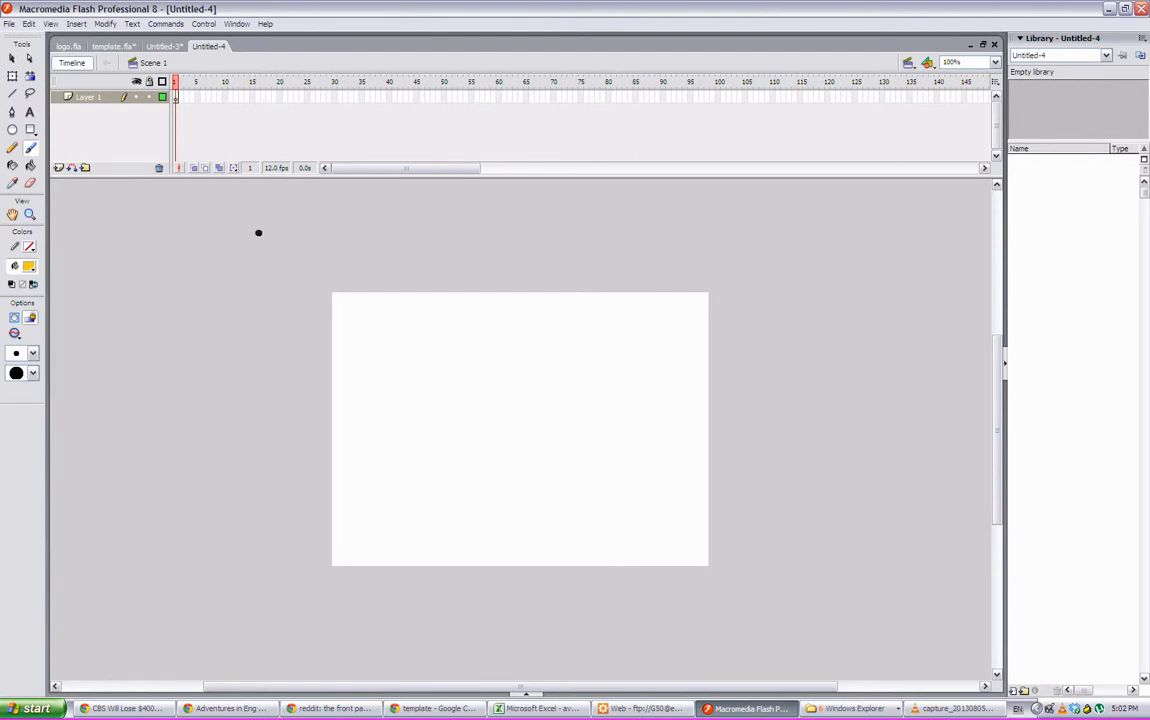
{"action": "left_click_drag", "start_coordinate": [258, 232], "coordinate": [230, 453]}
{"action": "left_click", "coordinate": [12, 147]}
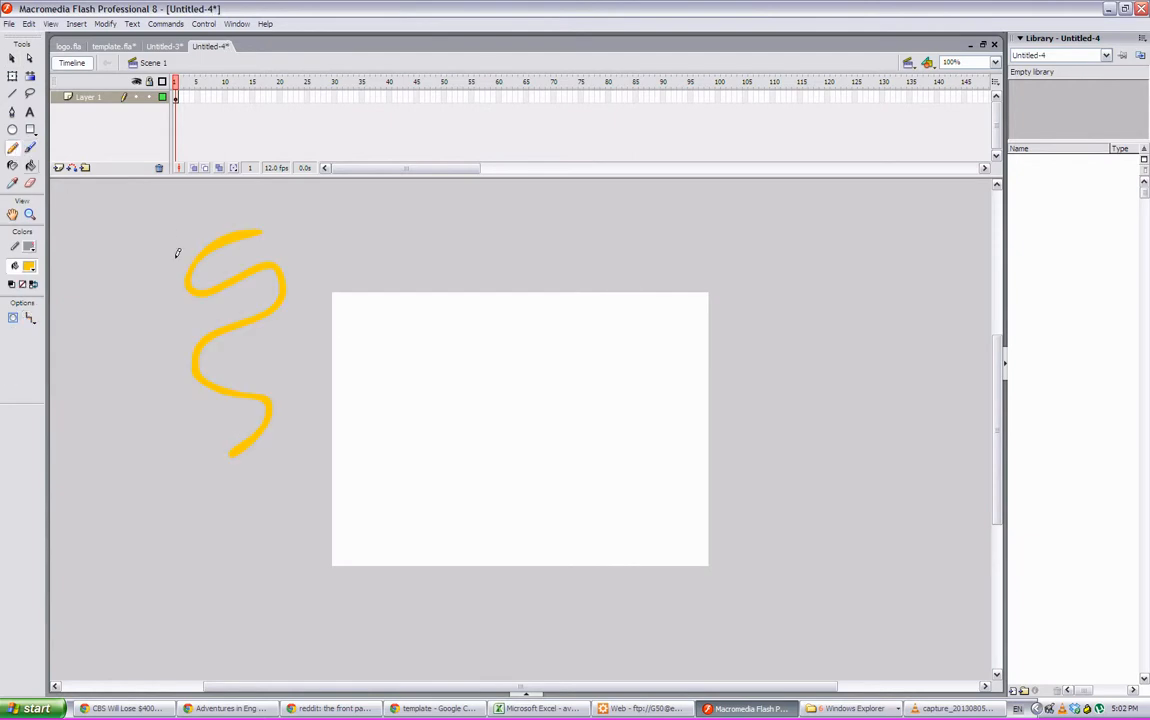
{"action": "left_click_drag", "start_coordinate": [170, 236], "coordinate": [141, 412]}
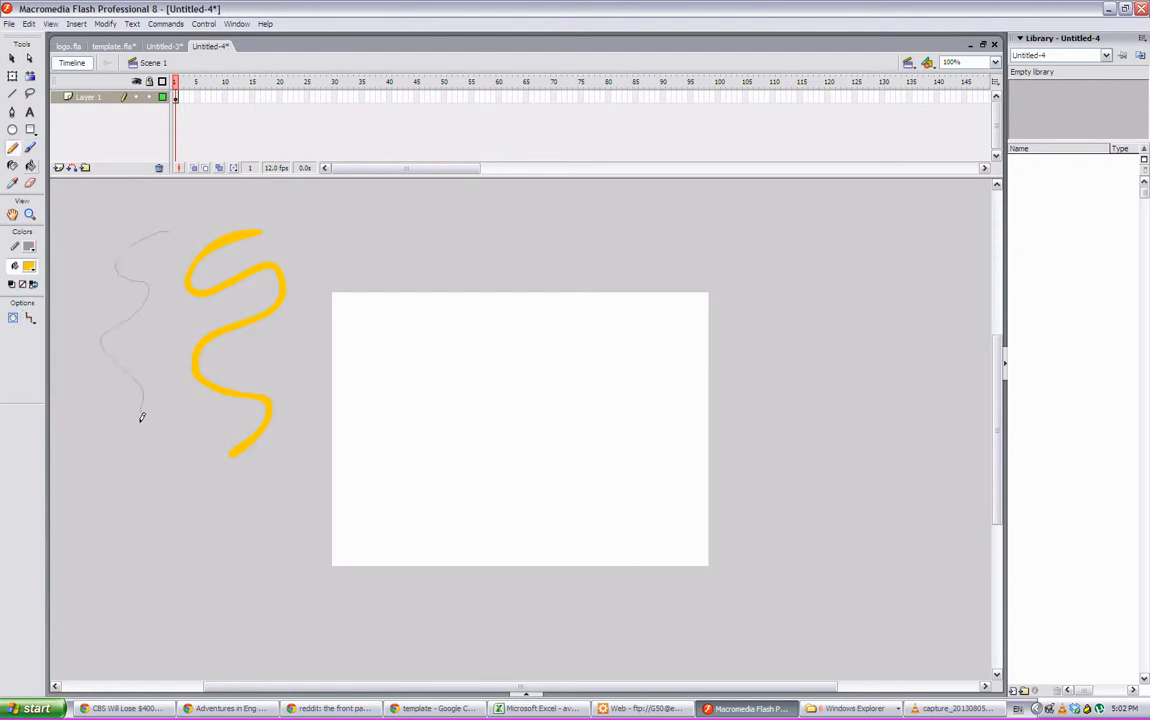
{"action": "left_click", "coordinate": [30, 183]}
{"action": "left_click_drag", "start_coordinate": [110, 267], "coordinate": [226, 290]}
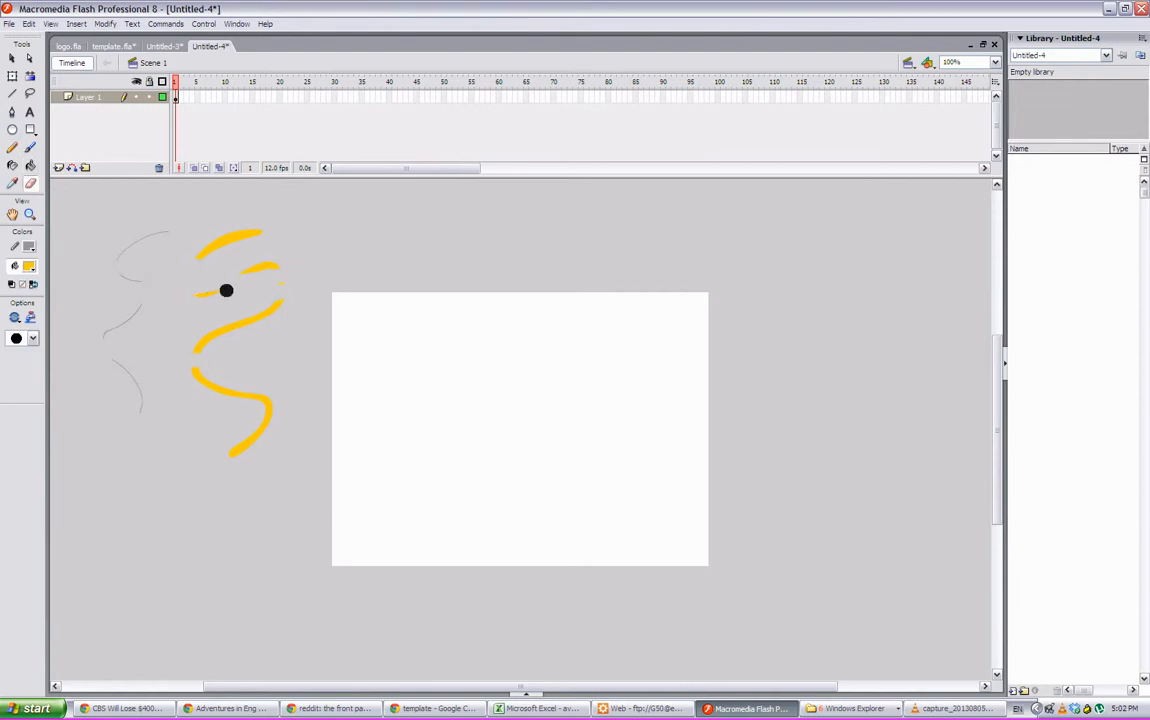
Step: Draw a yellow circle with a grey outline on the stage, move its fill away from the outline, and bulge the empty outline outward
{"action": "left_click", "coordinate": [12, 129]}
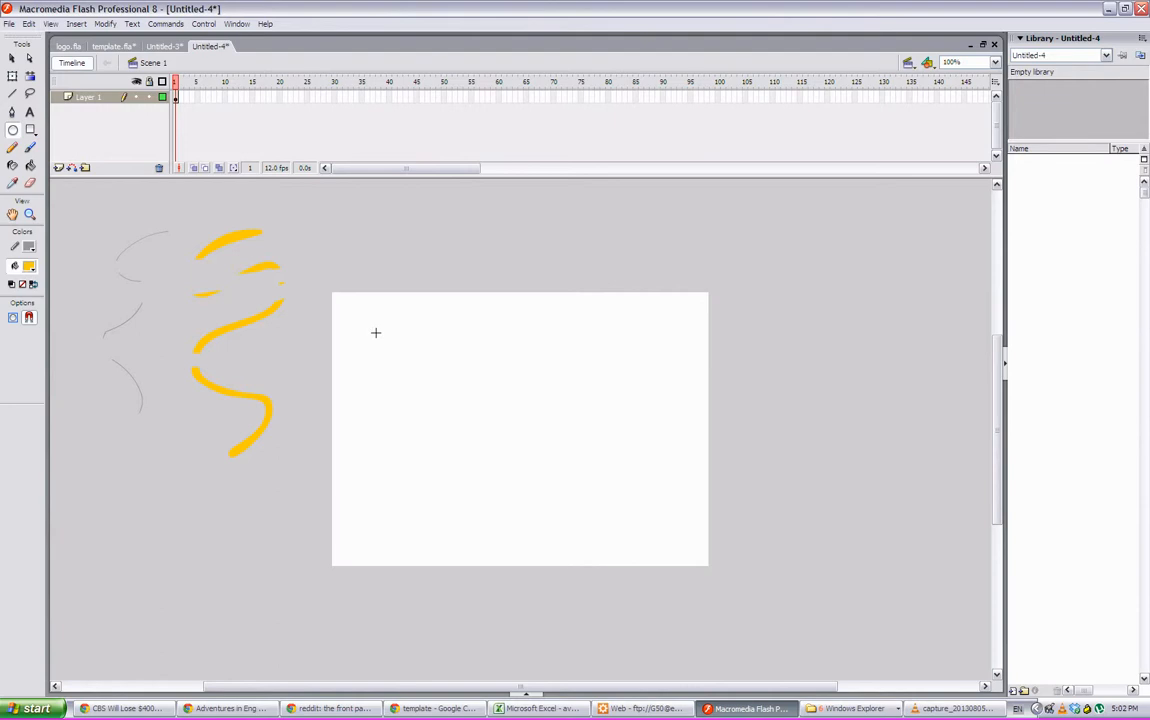
{"action": "left_click_drag", "start_coordinate": [376, 332], "coordinate": [497, 452]}
{"action": "left_click", "coordinate": [12, 57]}
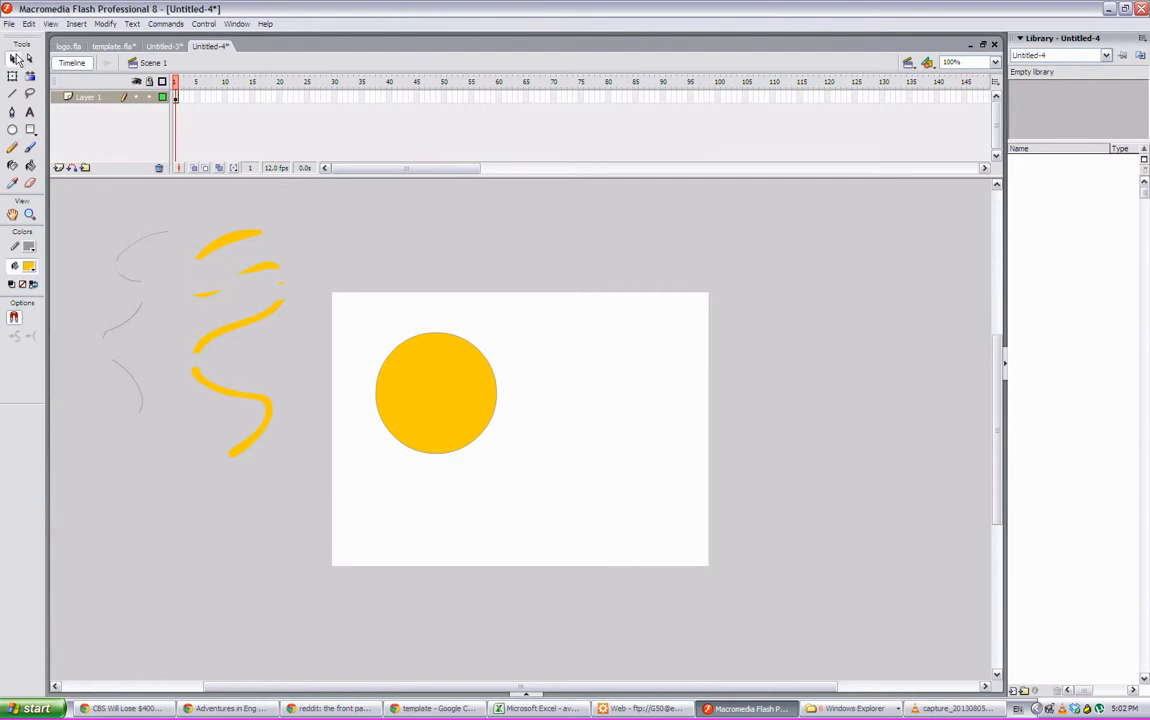
{"action": "left_click", "coordinate": [442, 382]}
{"action": "left_click_drag", "start_coordinate": [431, 389], "coordinate": [589, 384]}
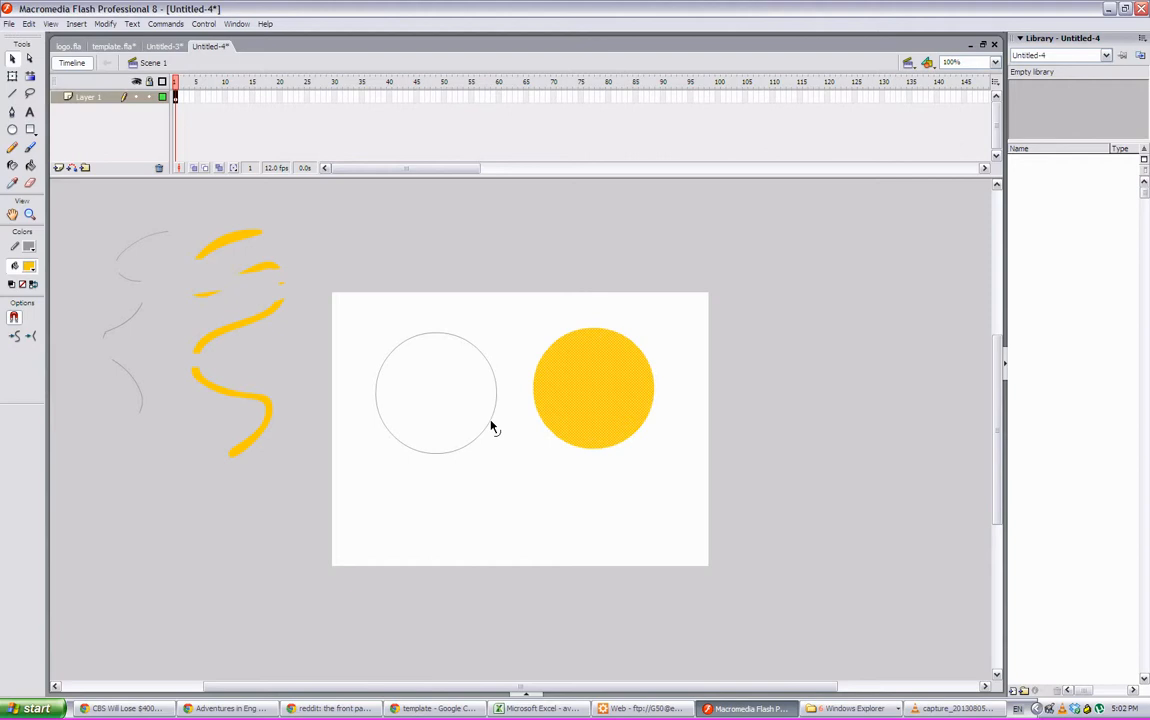
{"action": "left_click_drag", "start_coordinate": [509, 432], "coordinate": [518, 440]}
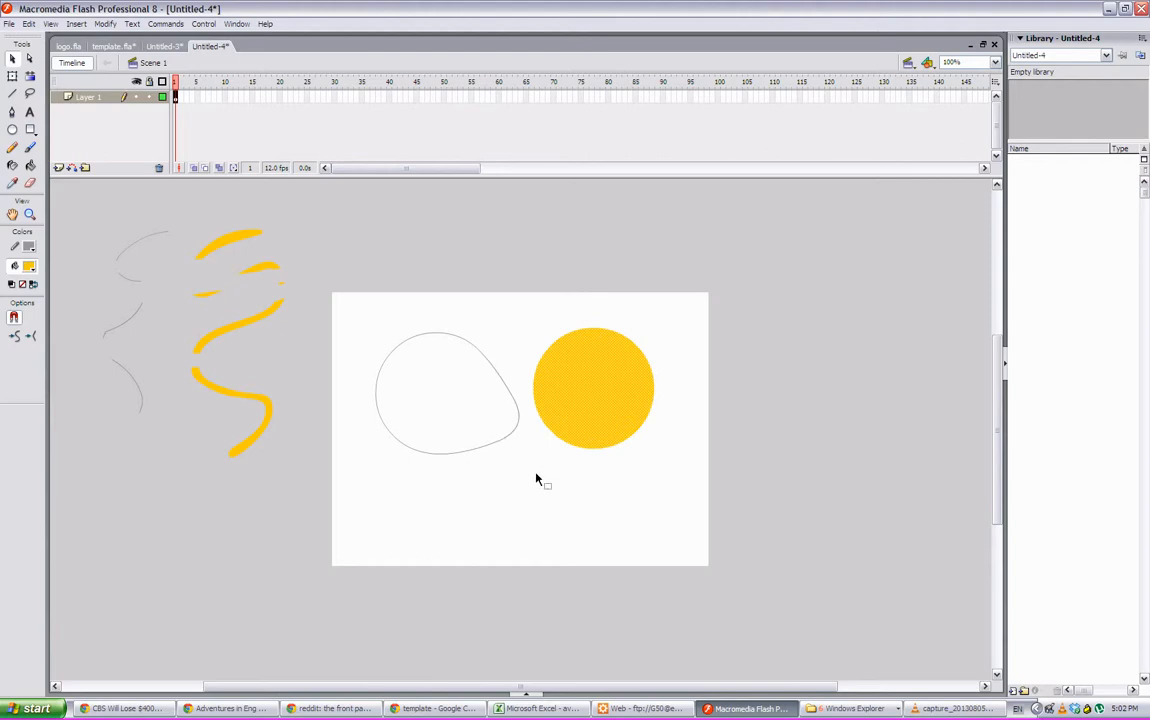
{"action": "left_click", "coordinate": [664, 309]}
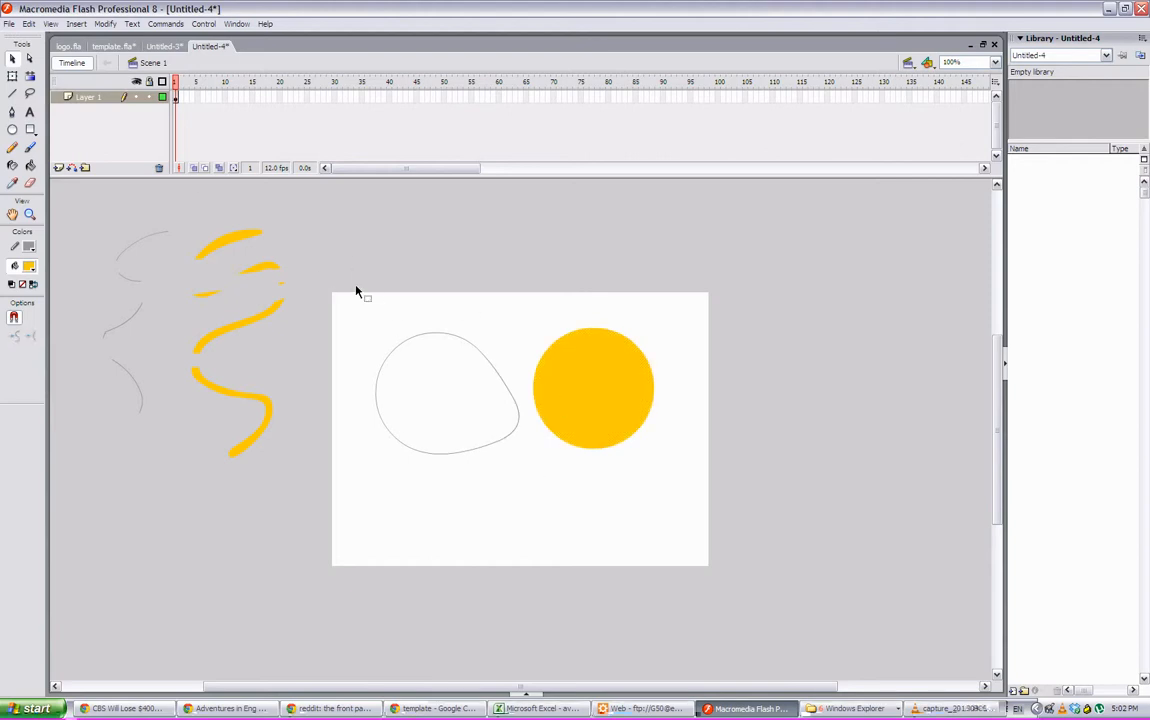
Step: Draw four yellow ovals of different sizes with no stroke colour, on and around the stage
{"action": "left_click", "coordinate": [12, 130]}
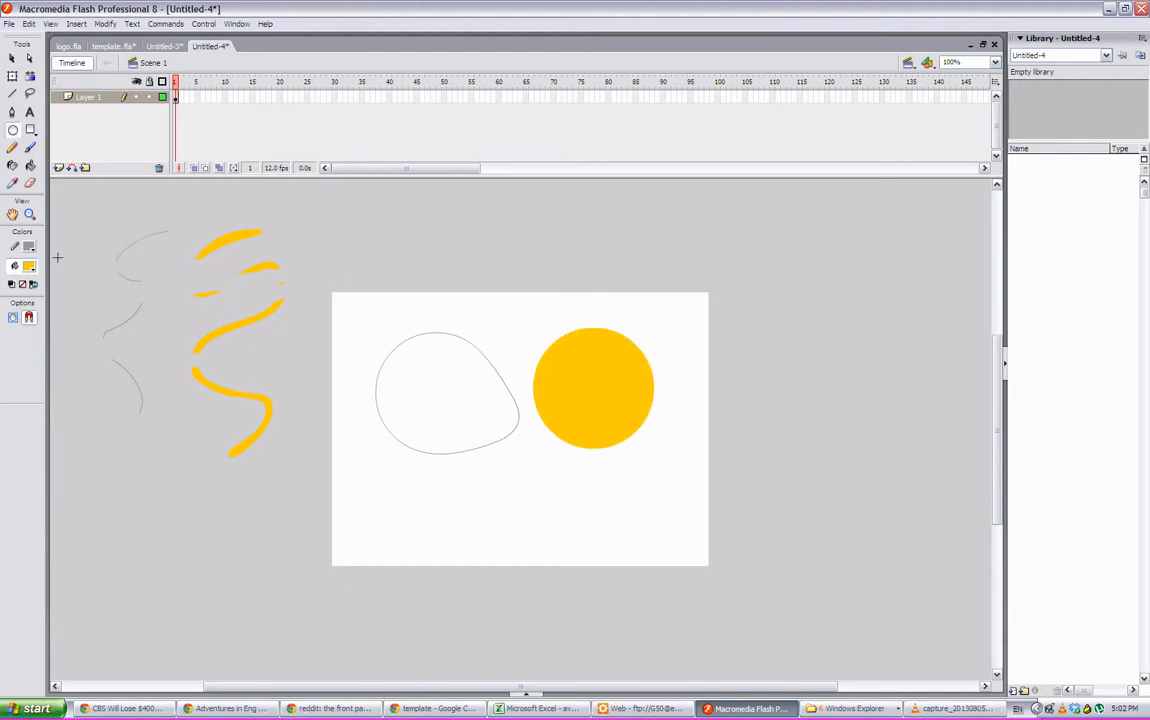
{"action": "left_click", "coordinate": [29, 247]}
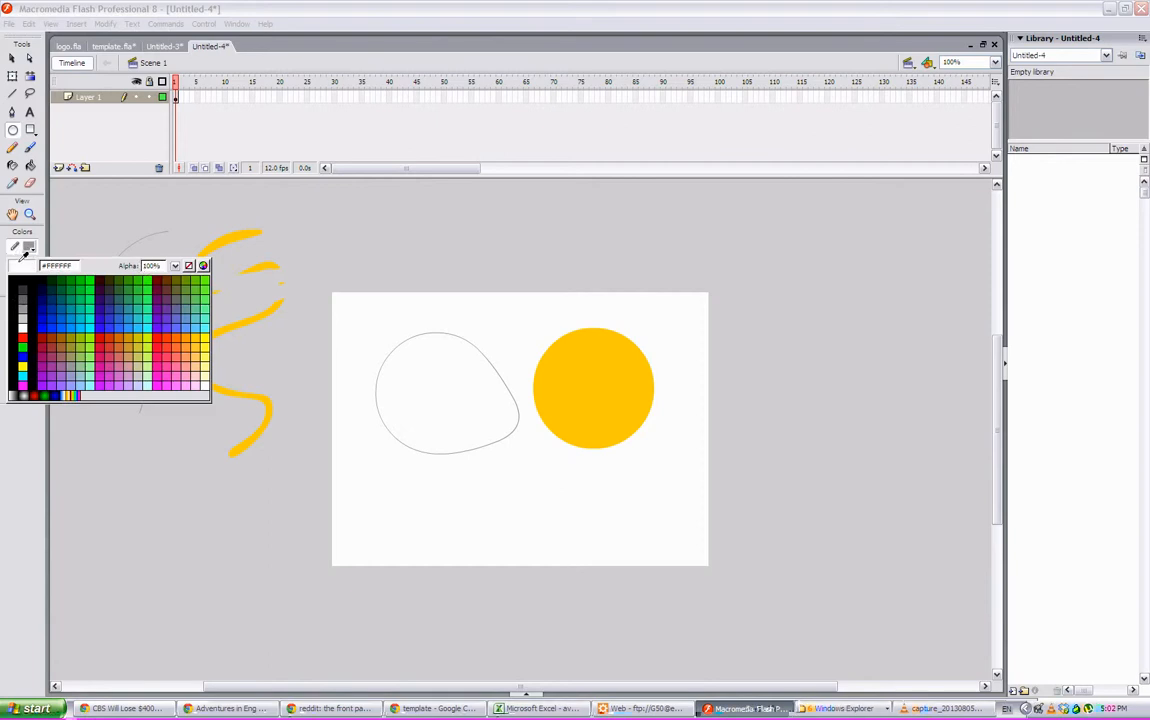
{"action": "left_click", "coordinate": [188, 266]}
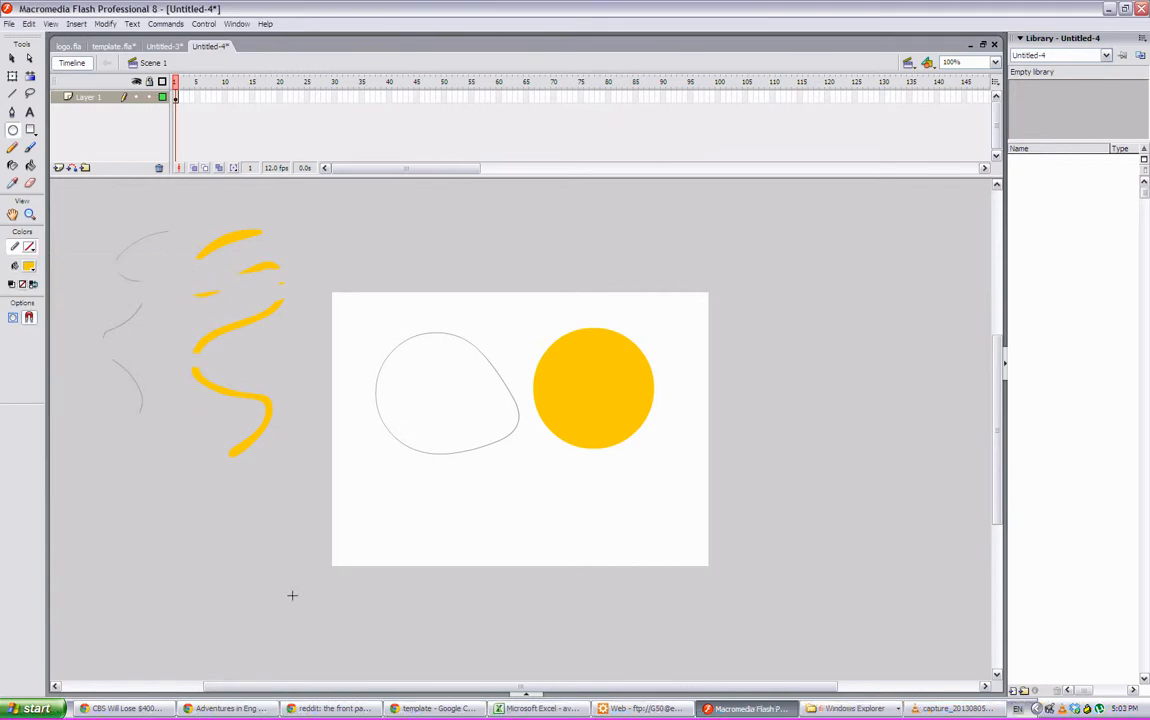
{"action": "left_click_drag", "start_coordinate": [292, 595], "coordinate": [195, 511]}
{"action": "left_click_drag", "start_coordinate": [518, 556], "coordinate": [459, 513]}
{"action": "left_click_drag", "start_coordinate": [576, 488], "coordinate": [617, 530]}
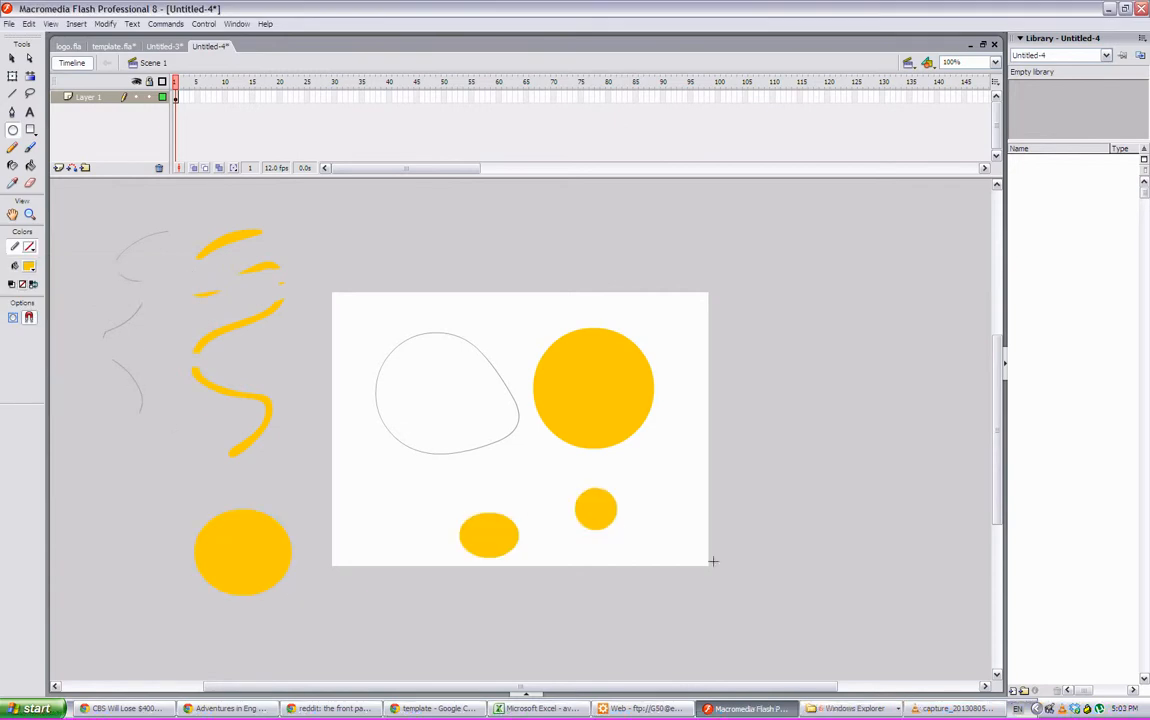
{"action": "left_click_drag", "start_coordinate": [712, 558], "coordinate": [733, 578]}
Step: Select all the drawn shapes on and around the stage and delete them
{"action": "left_click", "coordinate": [12, 58]}
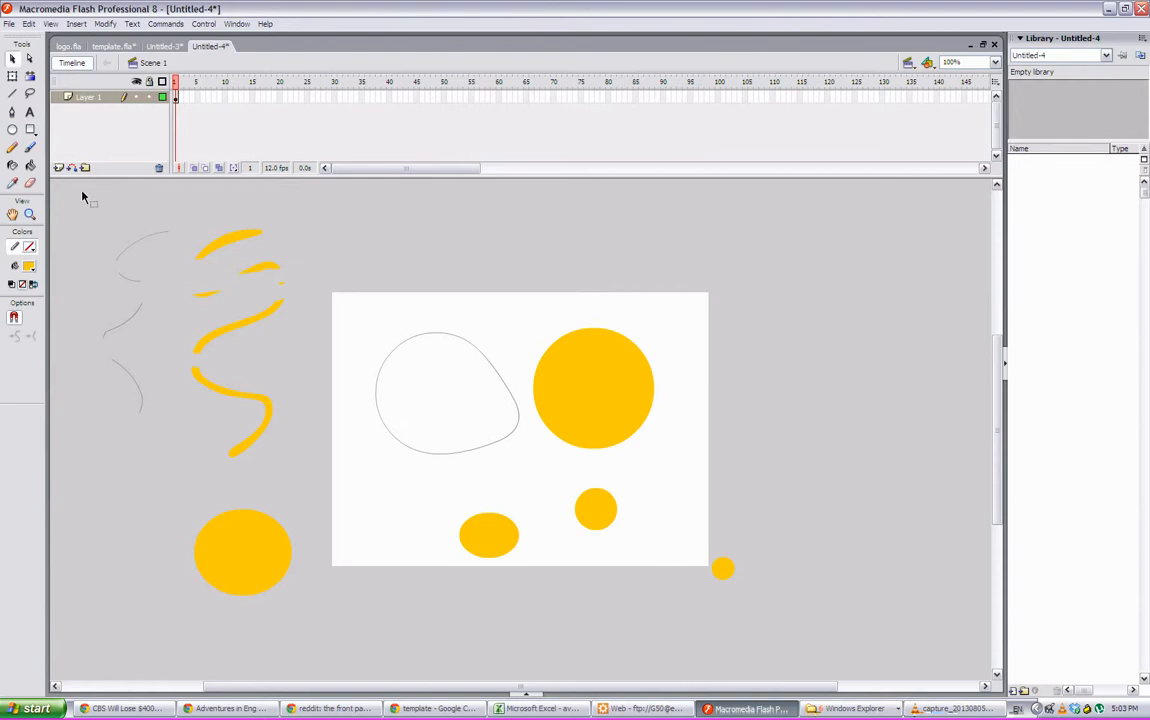
{"action": "left_click_drag", "start_coordinate": [69, 210], "coordinate": [839, 642]}
{"action": "key", "text": "Delete"}
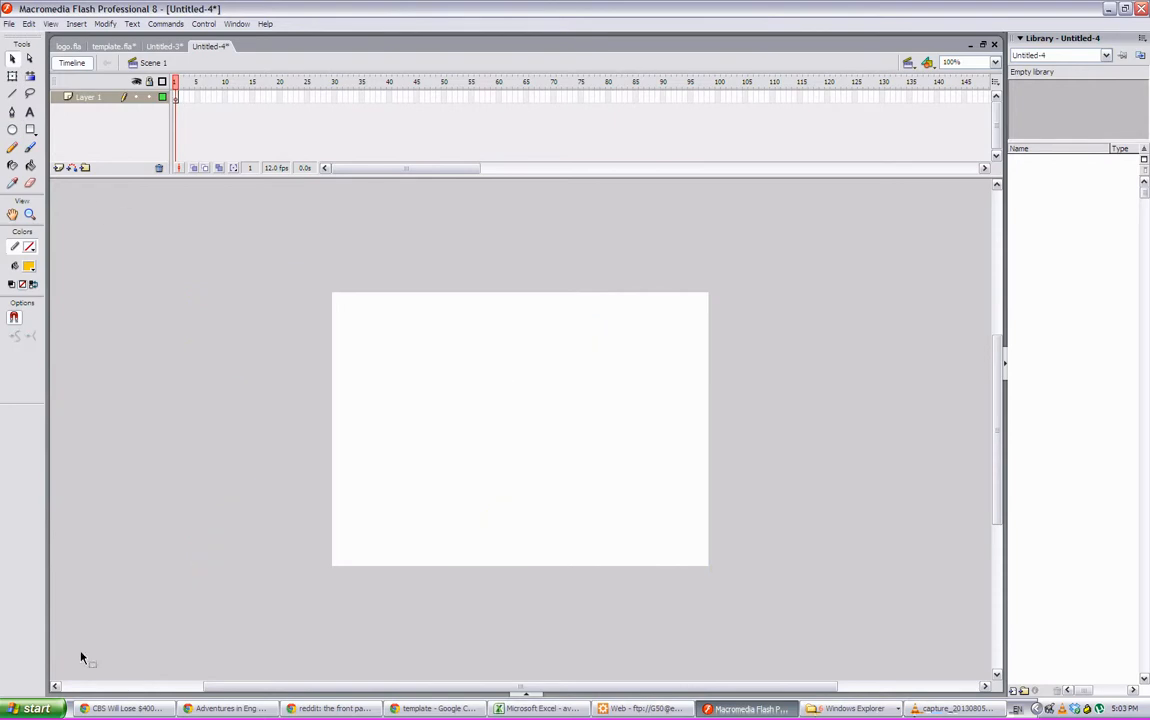
Step: Draw a yellow circle with no stroke colour in the upper-left part of the stage
{"action": "left_click", "coordinate": [12, 129]}
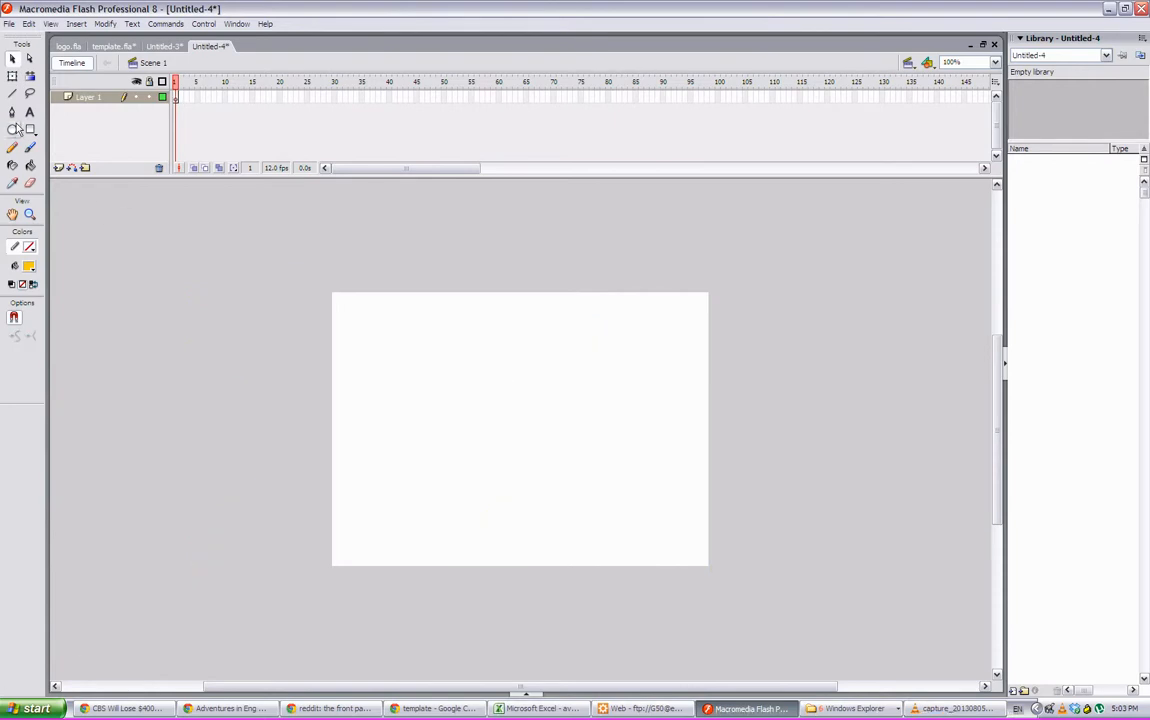
{"action": "left_click", "coordinate": [29, 265]}
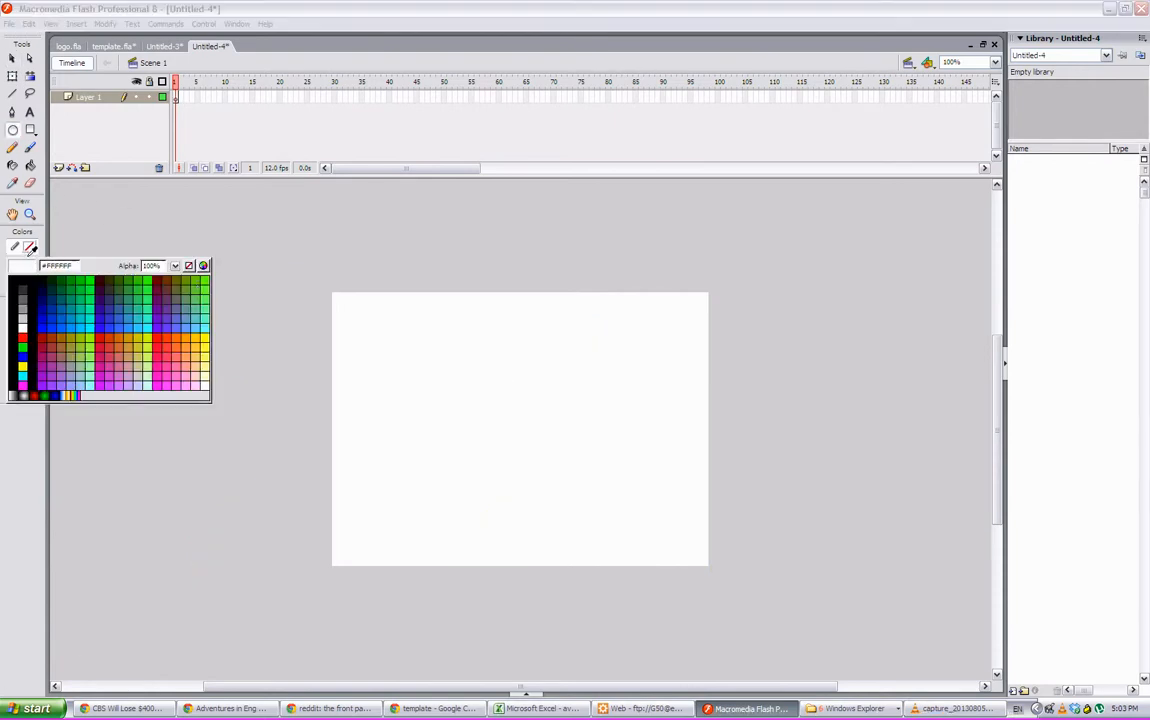
{"action": "left_click", "coordinate": [190, 270]}
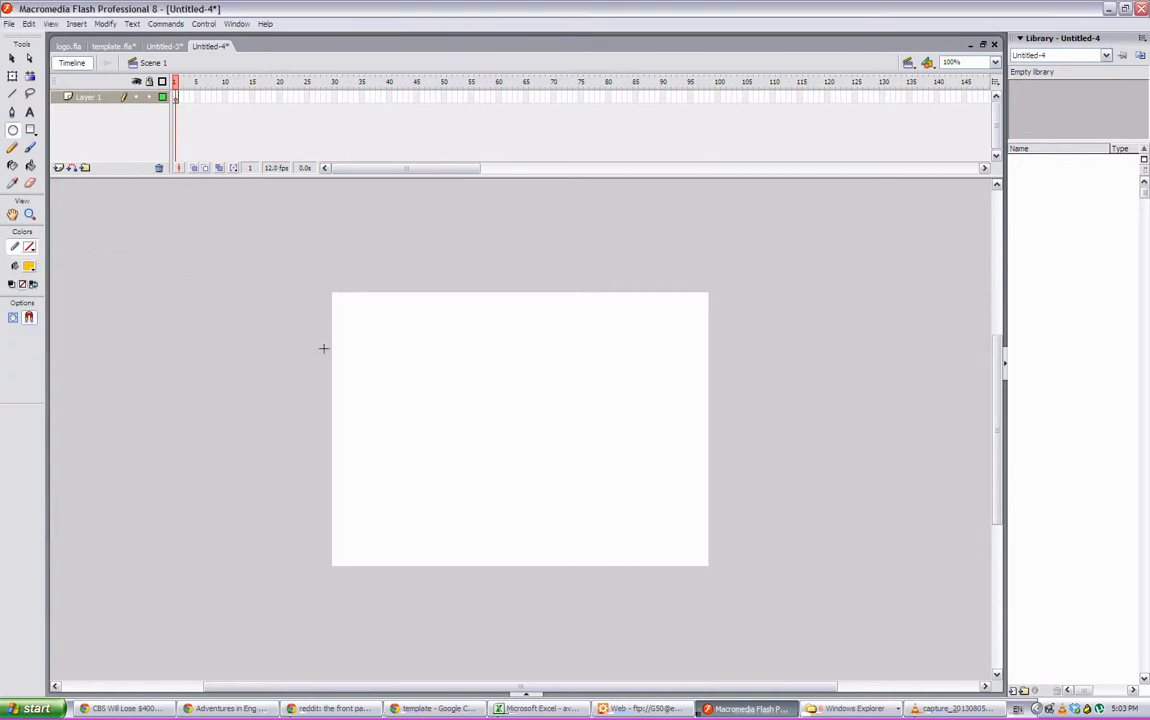
{"action": "left_click", "coordinate": [29, 246]}
{"action": "left_click", "coordinate": [188, 268]}
{"action": "left_click_drag", "start_coordinate": [369, 321], "coordinate": [490, 440]}
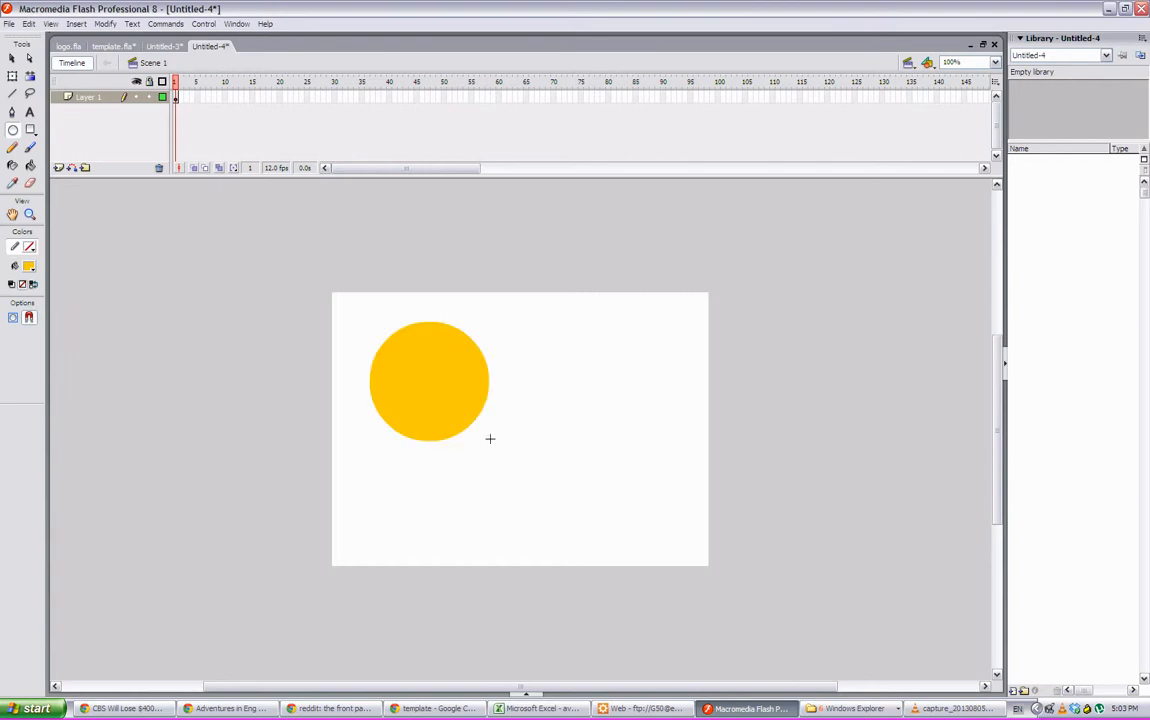
Step: Move the yellow circle across the stage and place it near the stage's upper-left corner
{"action": "left_click", "coordinate": [11, 59]}
{"action": "left_click", "coordinate": [433, 369]}
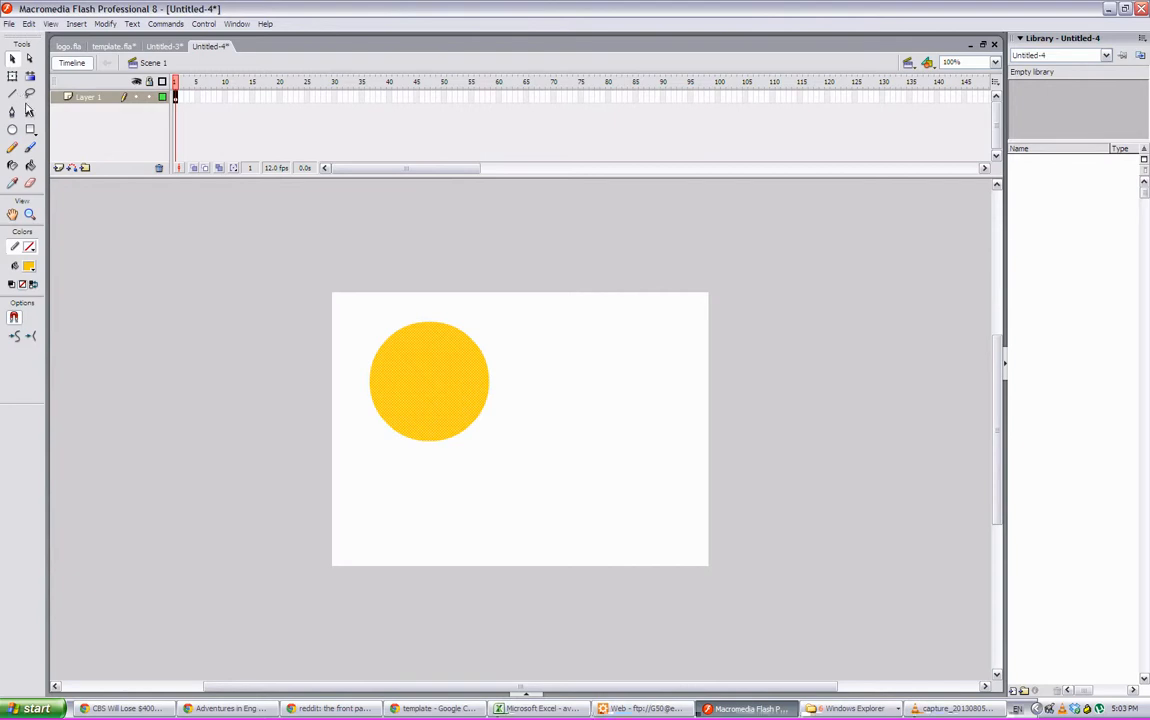
{"action": "left_click_drag", "start_coordinate": [622, 391], "coordinate": [622, 391]}
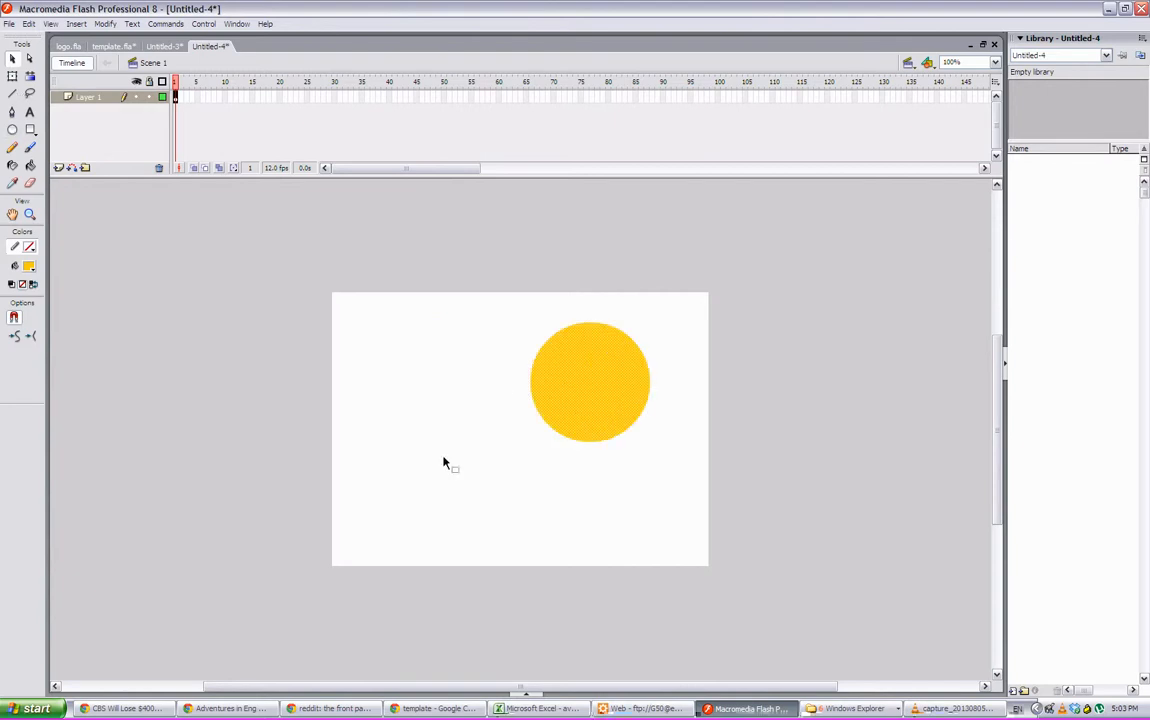
{"action": "key", "text": "ctrl+z"}
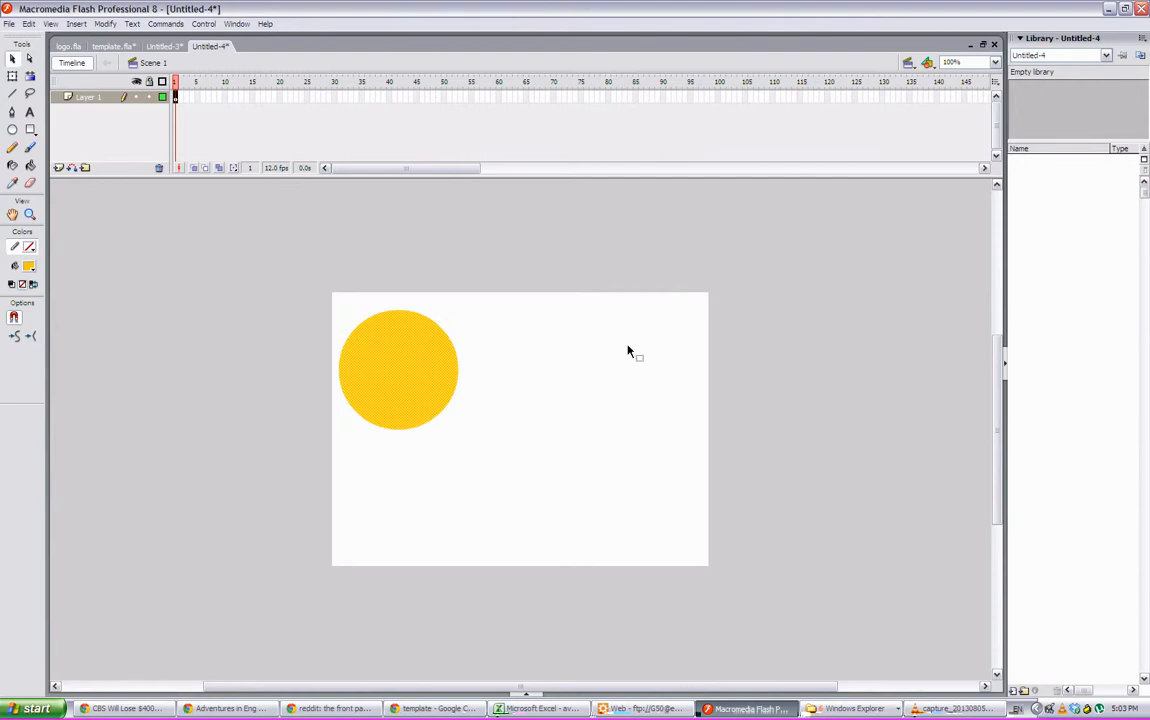
Step: Draw a dark blue rectangle without an outline, overlapping the upper-right part of the yellow circle
{"action": "left_click", "coordinate": [30, 130]}
{"action": "left_click", "coordinate": [29, 265]}
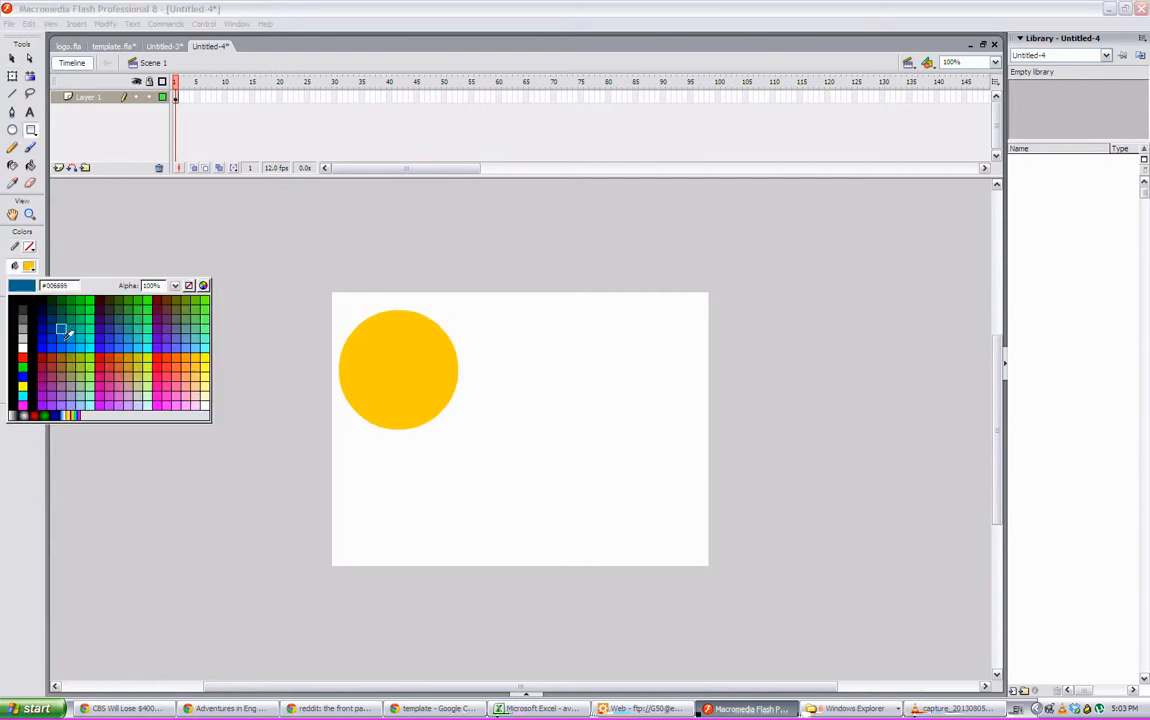
{"action": "left_click", "coordinate": [52, 284]}
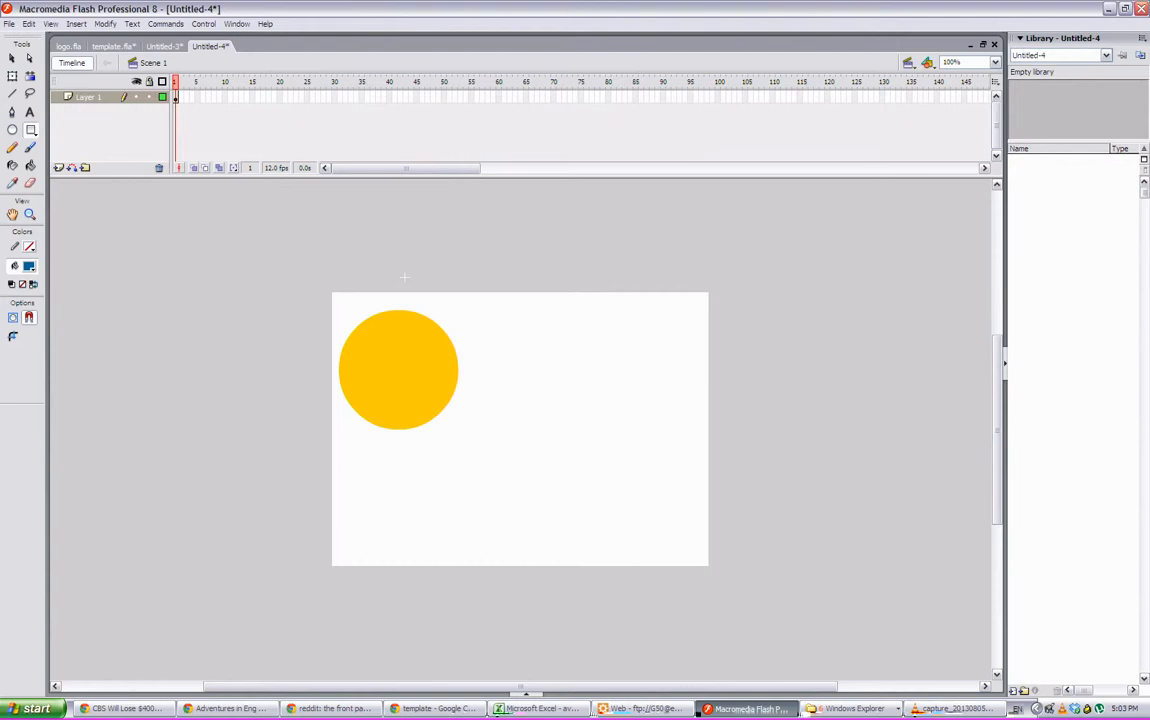
{"action": "left_click_drag", "start_coordinate": [404, 278], "coordinate": [524, 374]}
Step: Pull the blue rectangle off the yellow circle to the stage's upper-right area, cutting the overlapped piece out of the circle
{"action": "left_click", "coordinate": [12, 58]}
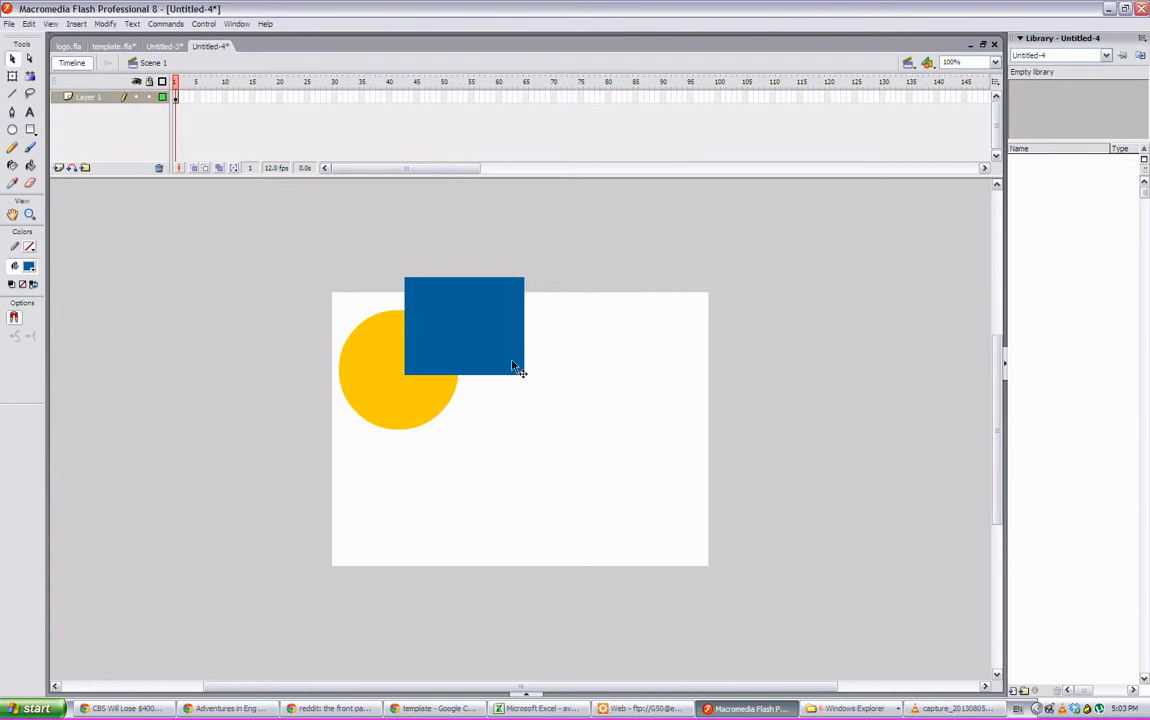
{"action": "left_click", "coordinate": [440, 330]}
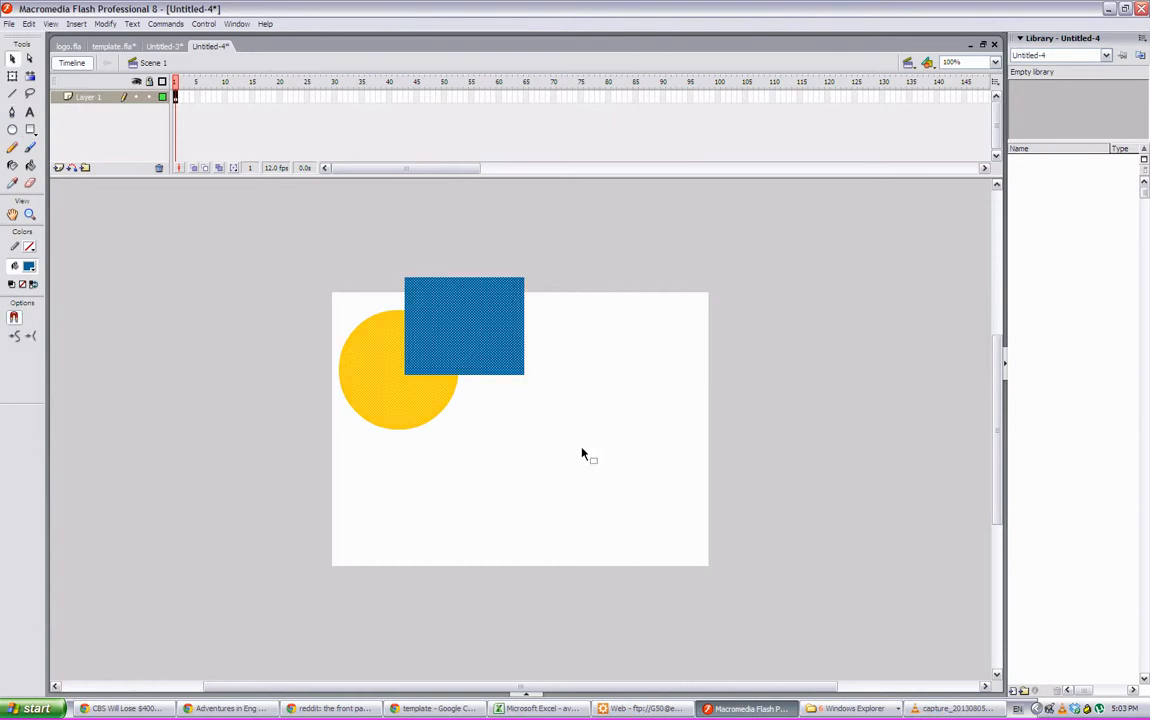
{"action": "left_click", "coordinate": [526, 465]}
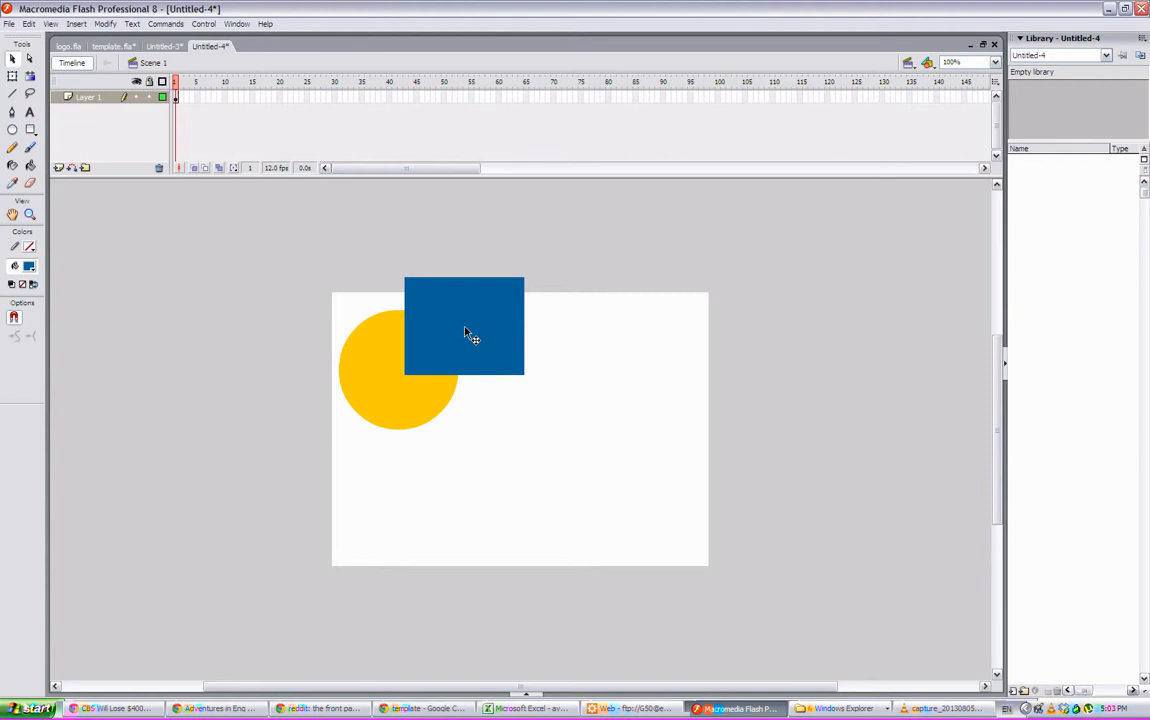
{"action": "left_click_drag", "start_coordinate": [467, 333], "coordinate": [629, 351]}
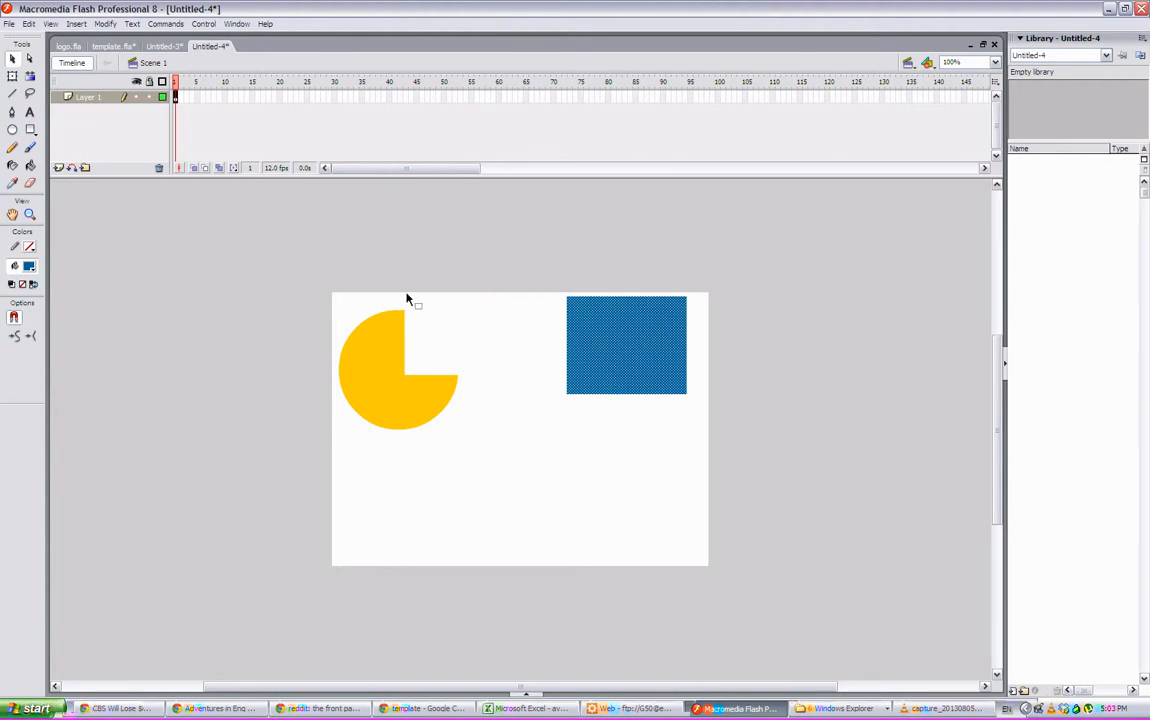
Step: Place the blue rectangle back over the circle's cut-out and shift both shapes together toward the middle of the stage
{"action": "left_click", "coordinate": [414, 323]}
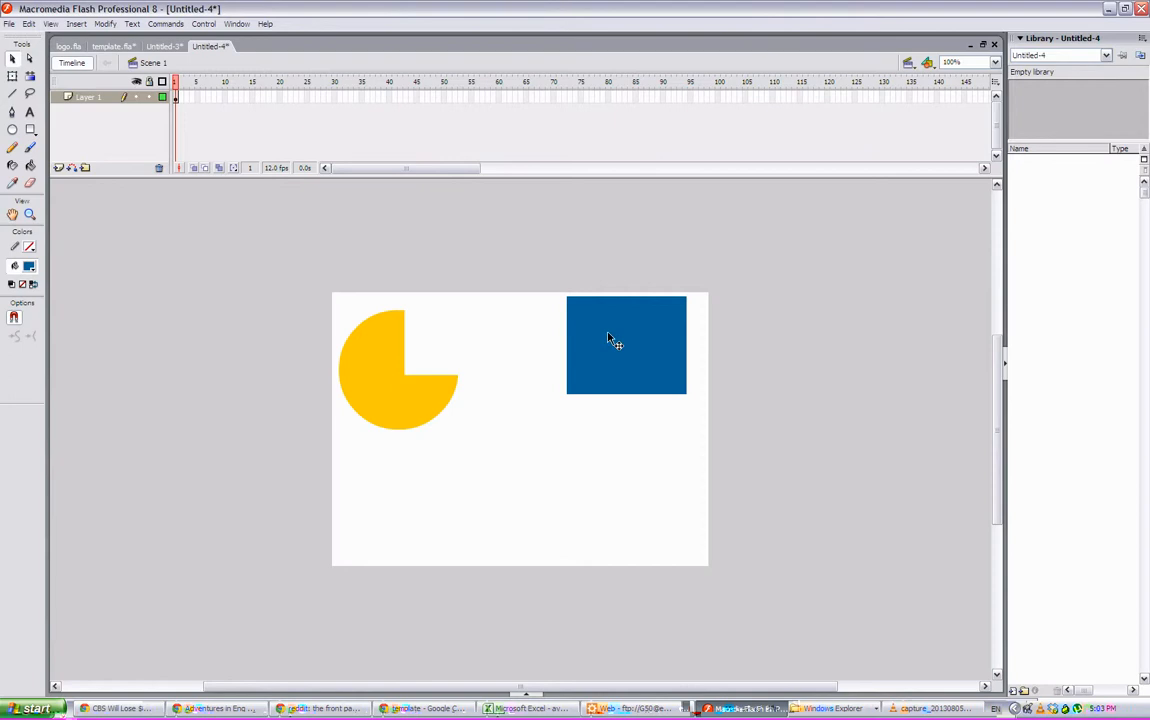
{"action": "left_click_drag", "start_coordinate": [626, 362], "coordinate": [511, 428]}
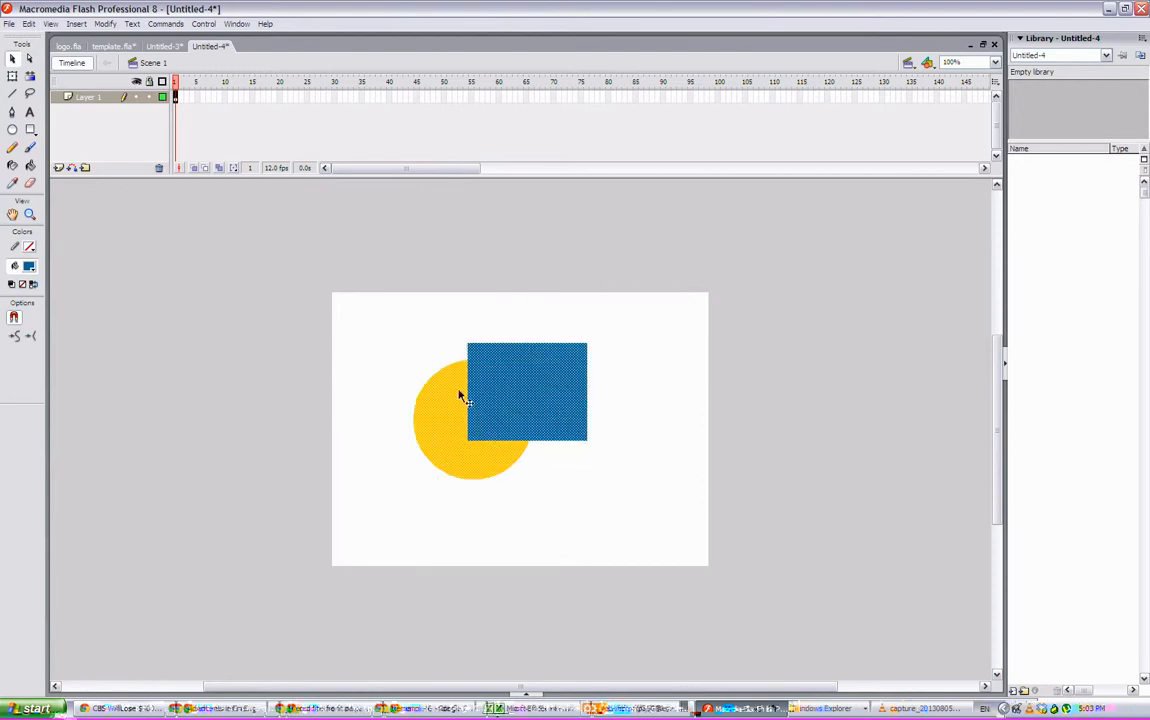
{"action": "left_click", "coordinate": [332, 308]}
Step: Paint a blue brush figure with a round head and straight lines below it, beside the stage's left edge
{"action": "left_click", "coordinate": [30, 147]}
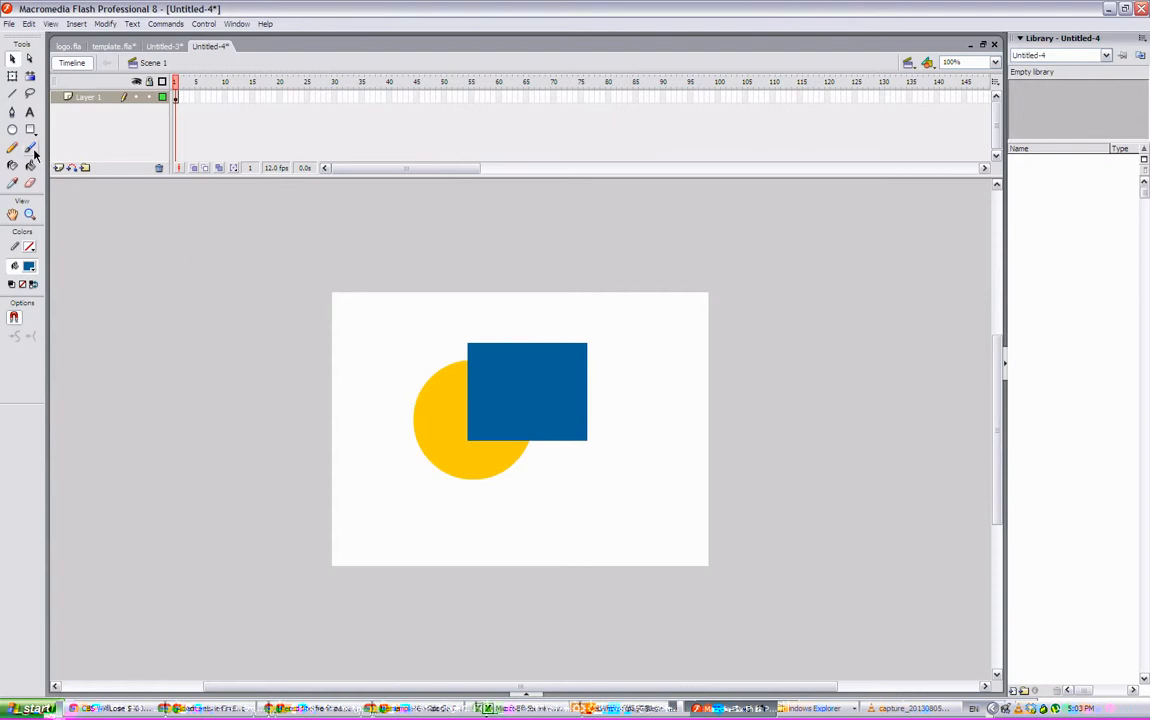
{"action": "left_click_drag", "start_coordinate": [247, 338], "coordinate": [268, 340]}
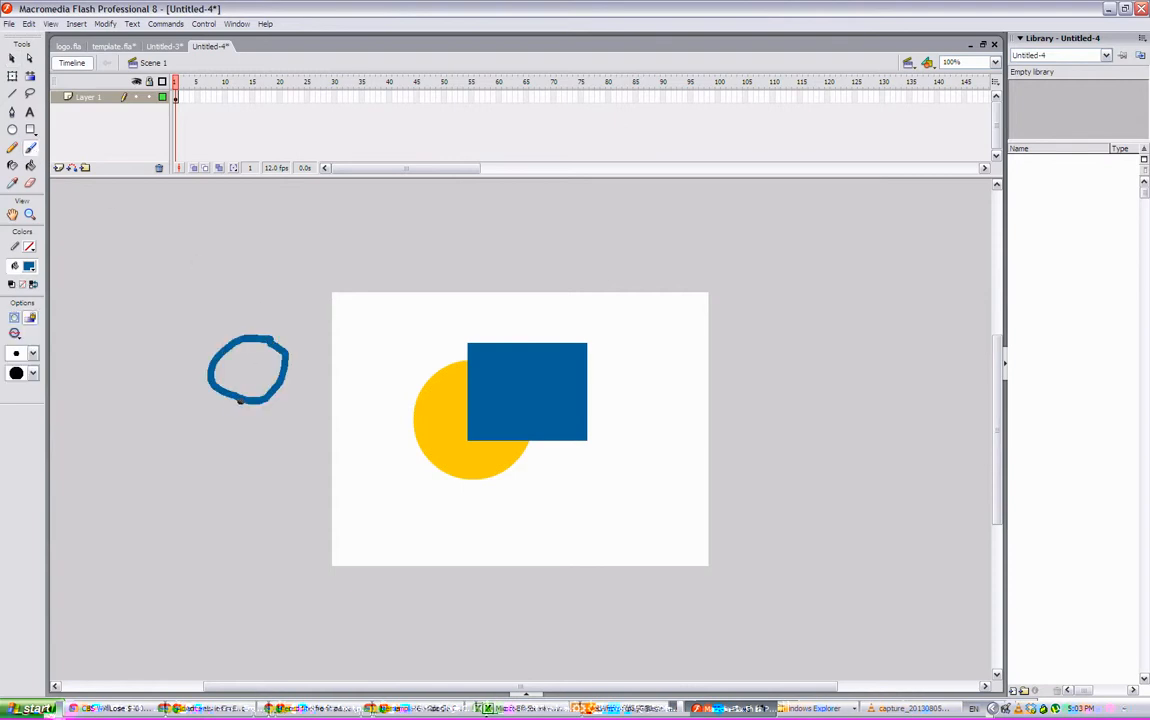
{"action": "mouse_move", "coordinate": [246, 404]}
{"action": "left_mouse_down"}
{"action": "mouse_move", "coordinate": [247, 445]}
{"action": "mouse_move", "coordinate": [292, 403]}
{"action": "mouse_move", "coordinate": [173, 442]}
{"action": "left_mouse_up"}
{"action": "left_click", "coordinate": [12, 58]}
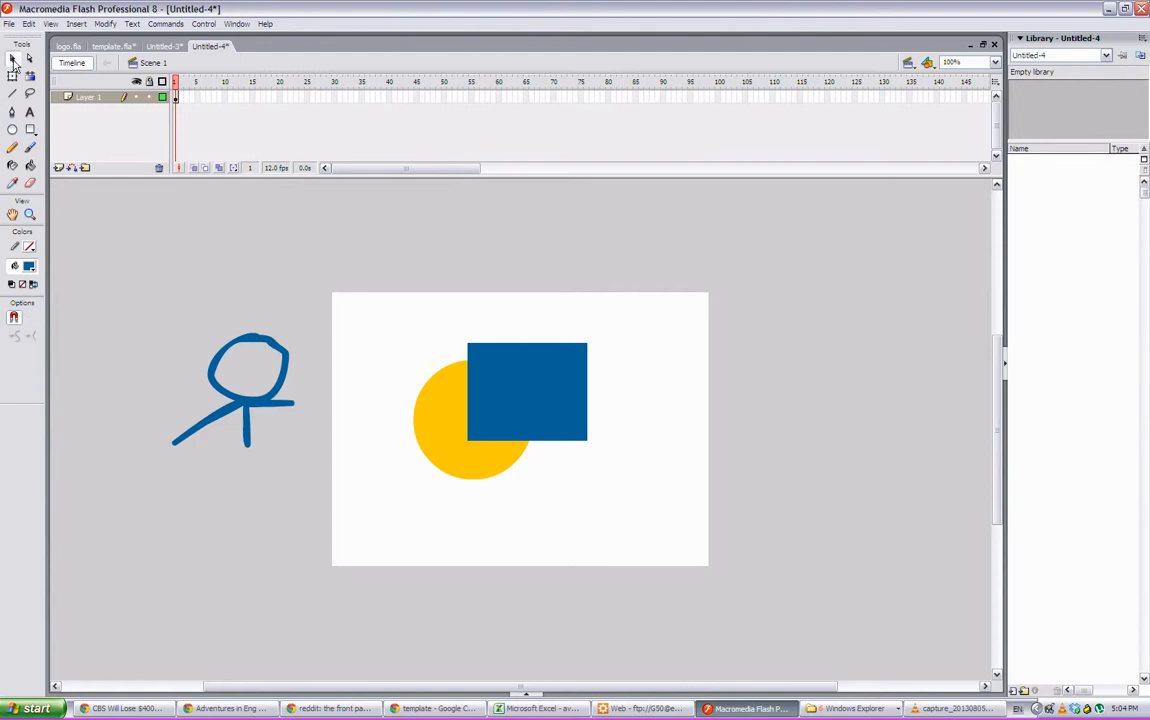
Step: Paint two slanting brush legs below the body line of the blue stick figure
{"action": "left_click", "coordinate": [250, 431]}
{"action": "left_click", "coordinate": [30, 147]}
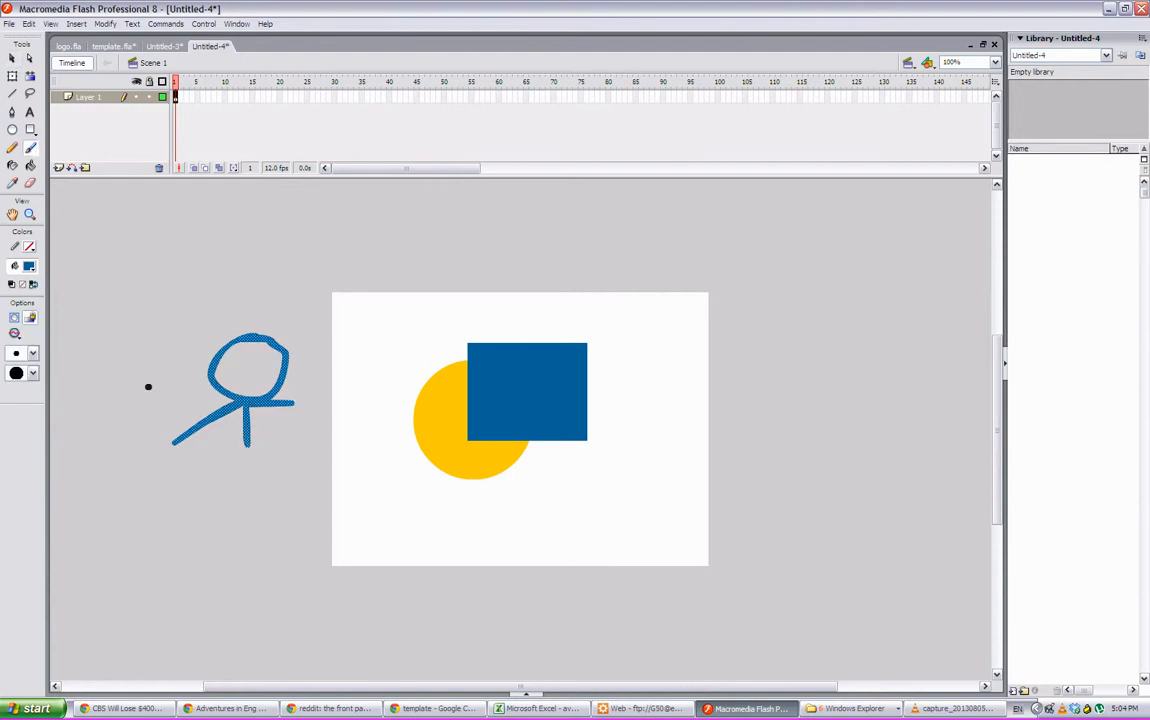
{"action": "mouse_move", "coordinate": [247, 447]}
{"action": "left_mouse_down"}
{"action": "mouse_move", "coordinate": [220, 505]}
{"action": "mouse_move", "coordinate": [289, 505]}
{"action": "left_mouse_up"}
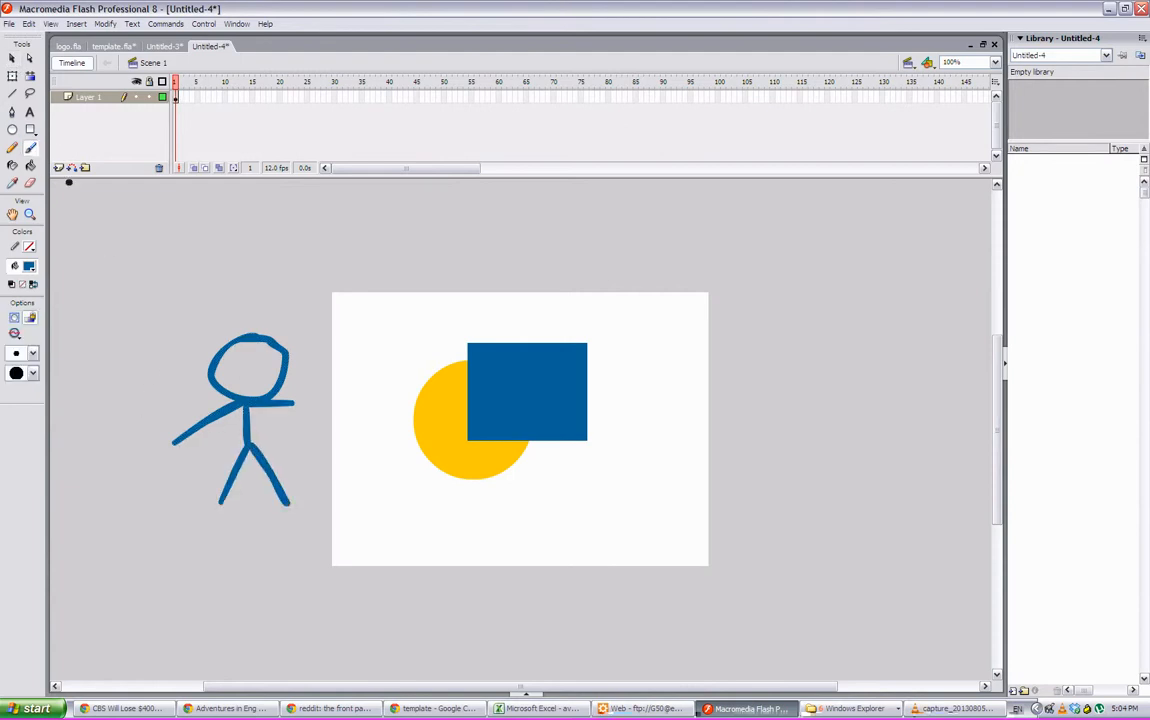
Step: Shift the ungrouped stick figure across the stage's left edge, also selecting the rectangle and the circle separately
{"action": "left_click", "coordinate": [12, 58]}
{"action": "left_click", "coordinate": [246, 420]}
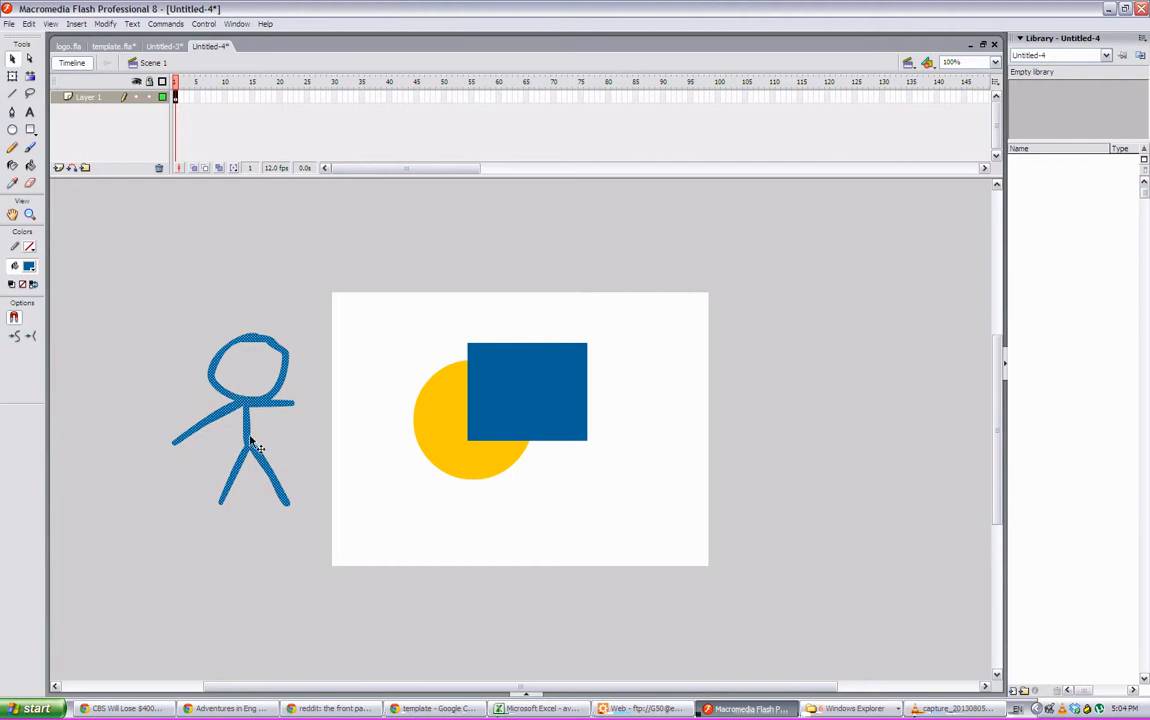
{"action": "left_click_drag", "start_coordinate": [249, 441], "coordinate": [346, 423]}
{"action": "left_click", "coordinate": [508, 405]}
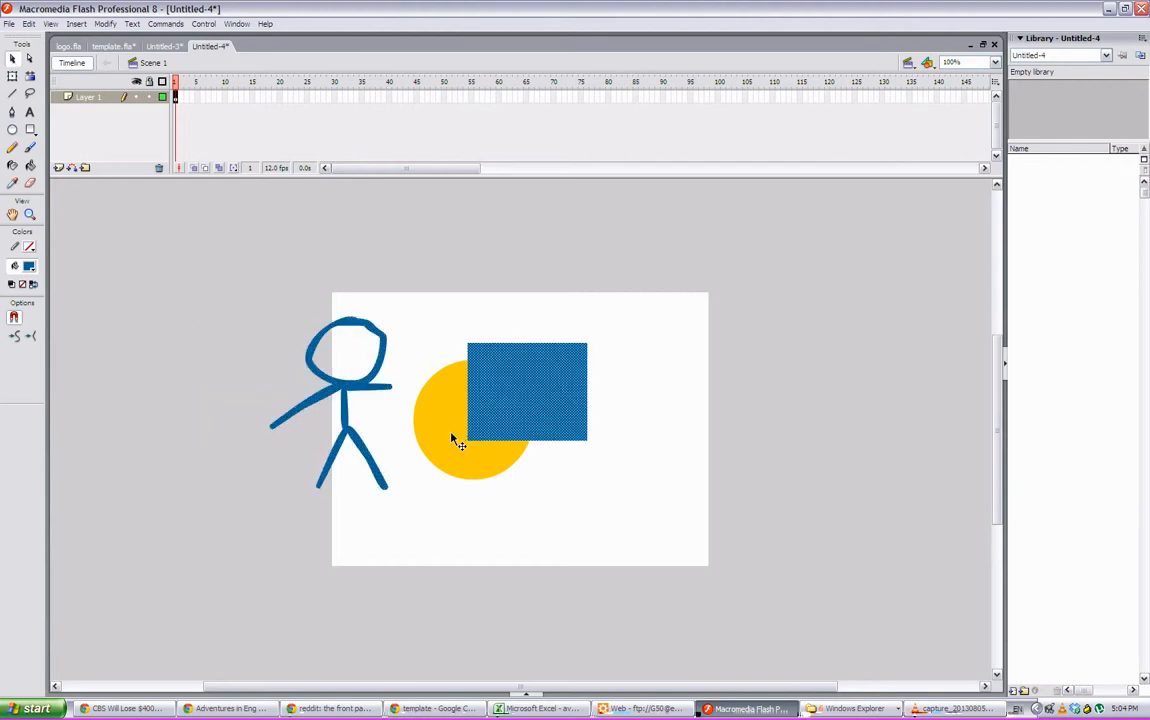
{"action": "left_click", "coordinate": [452, 437]}
{"action": "left_click", "coordinate": [516, 411]}
{"action": "left_click", "coordinate": [431, 447]}
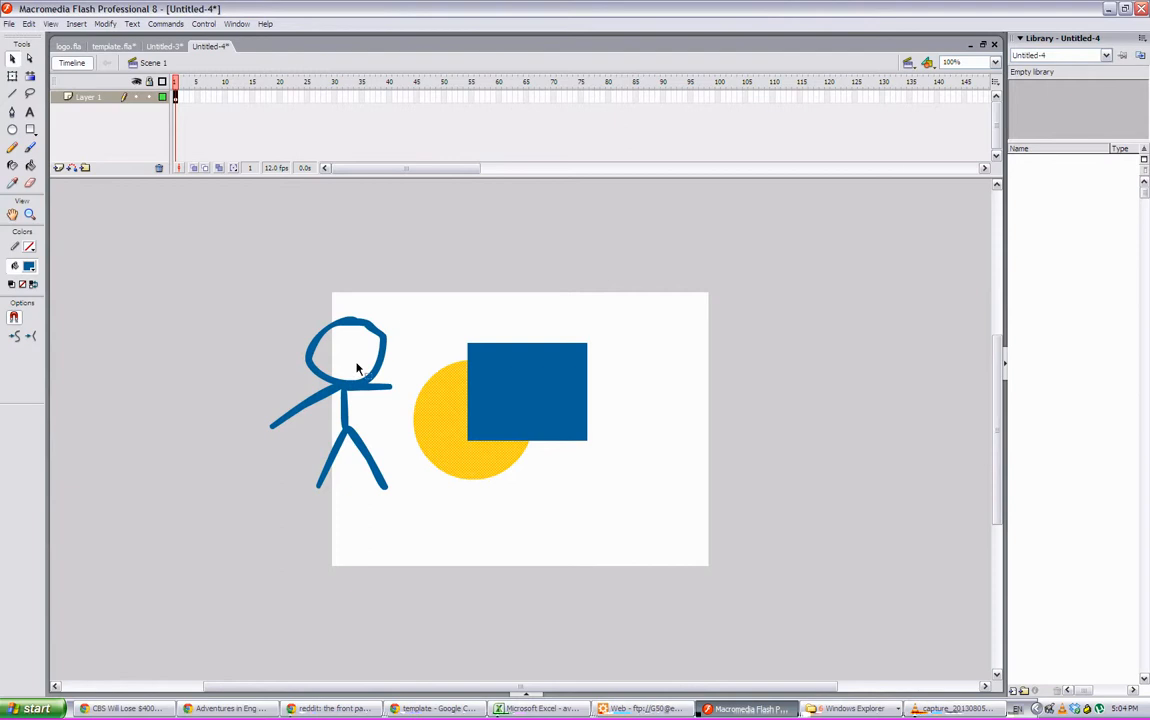
{"action": "left_click", "coordinate": [344, 398]}
{"action": "left_click_drag", "start_coordinate": [354, 398], "coordinate": [320, 398]}
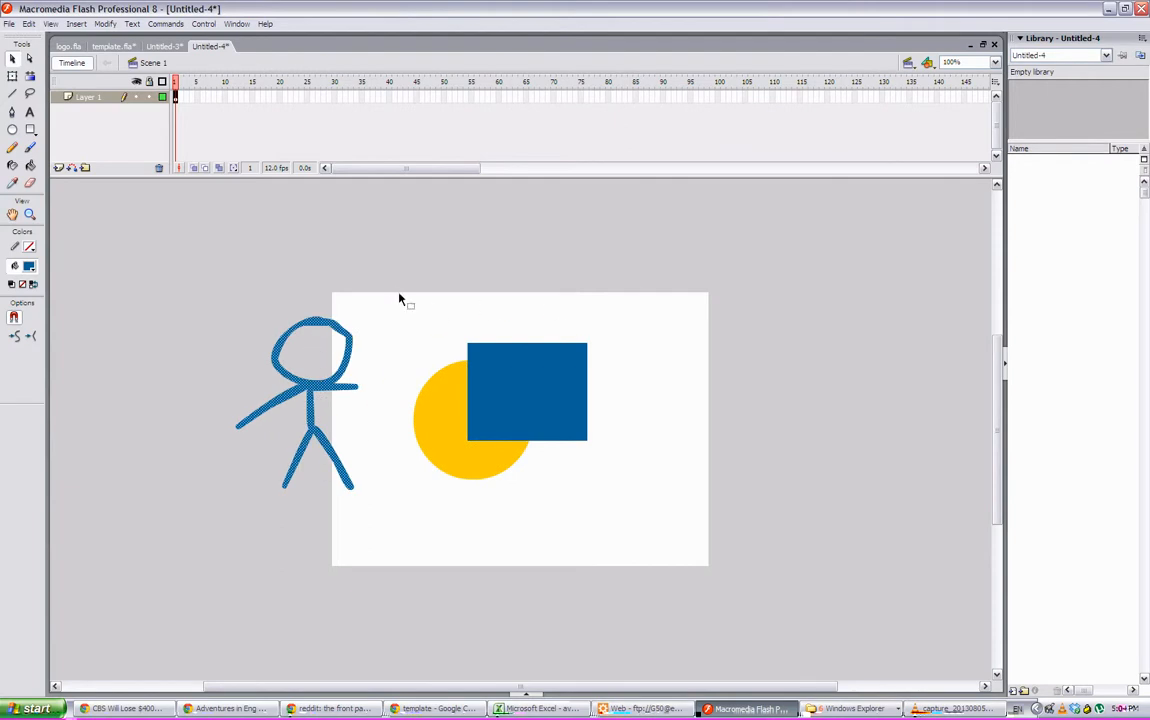
Step: Group the yellow circle and the blue rectangle into one object
{"action": "left_click_drag", "start_coordinate": [393, 297], "coordinate": [641, 520]}
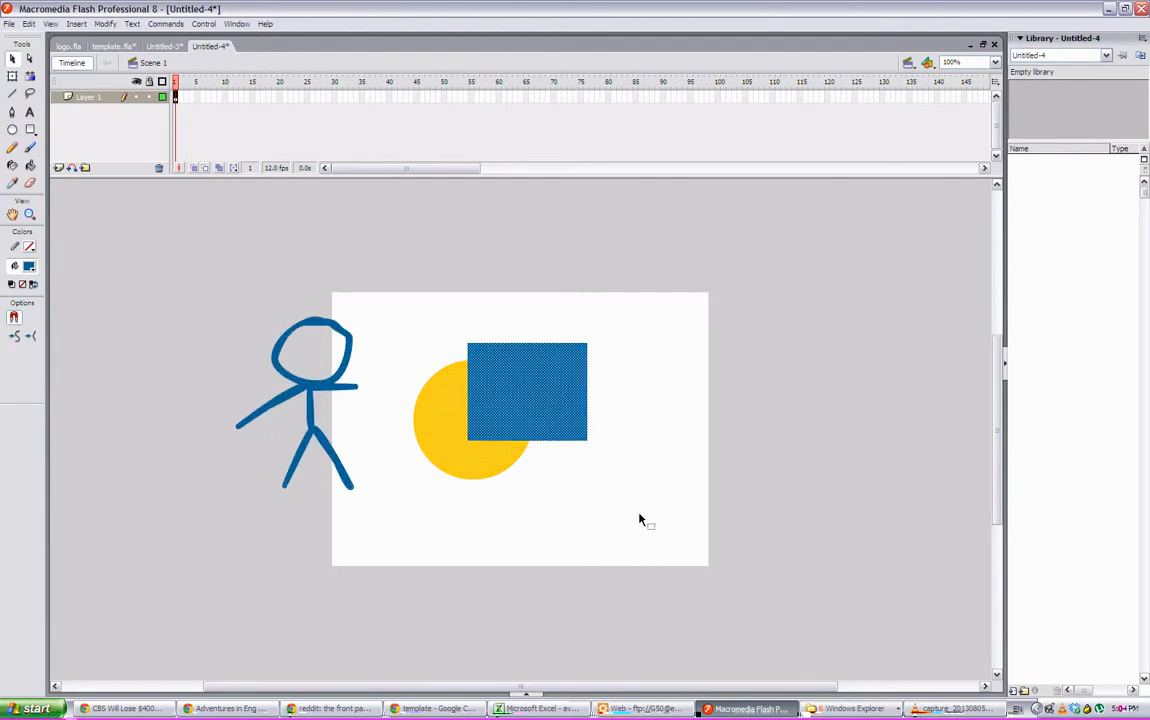
{"action": "left_click", "coordinate": [106, 24]}
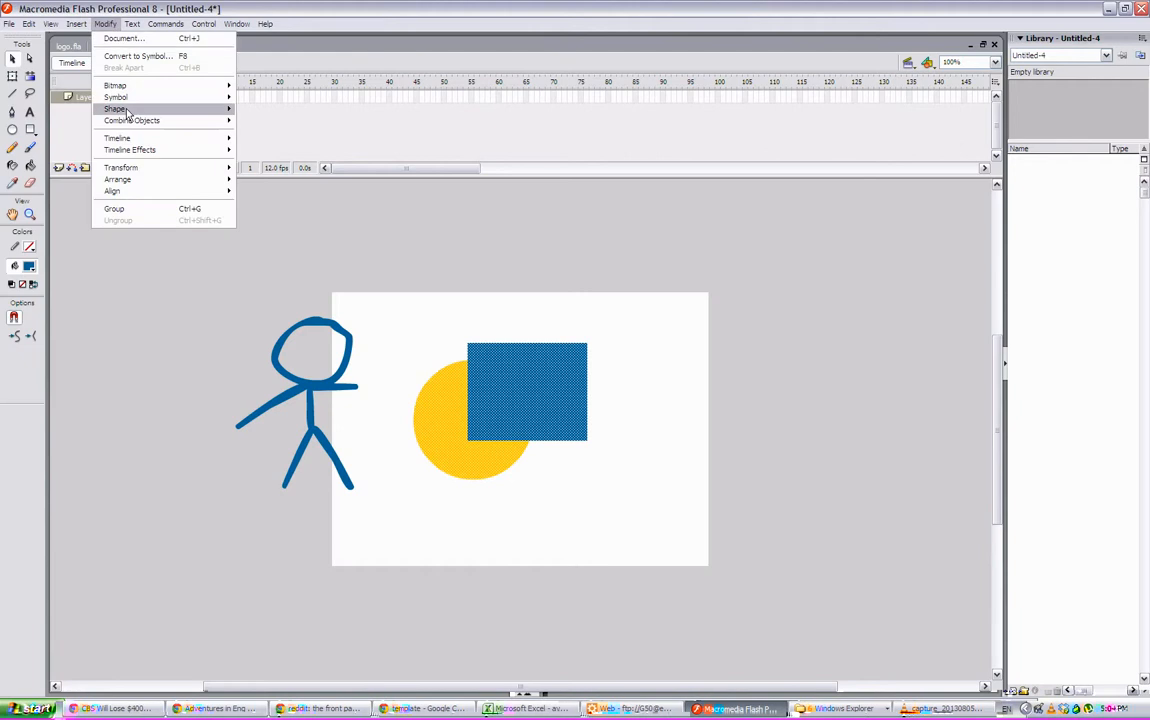
{"action": "left_click", "coordinate": [188, 215]}
{"action": "left_click", "coordinate": [570, 318]}
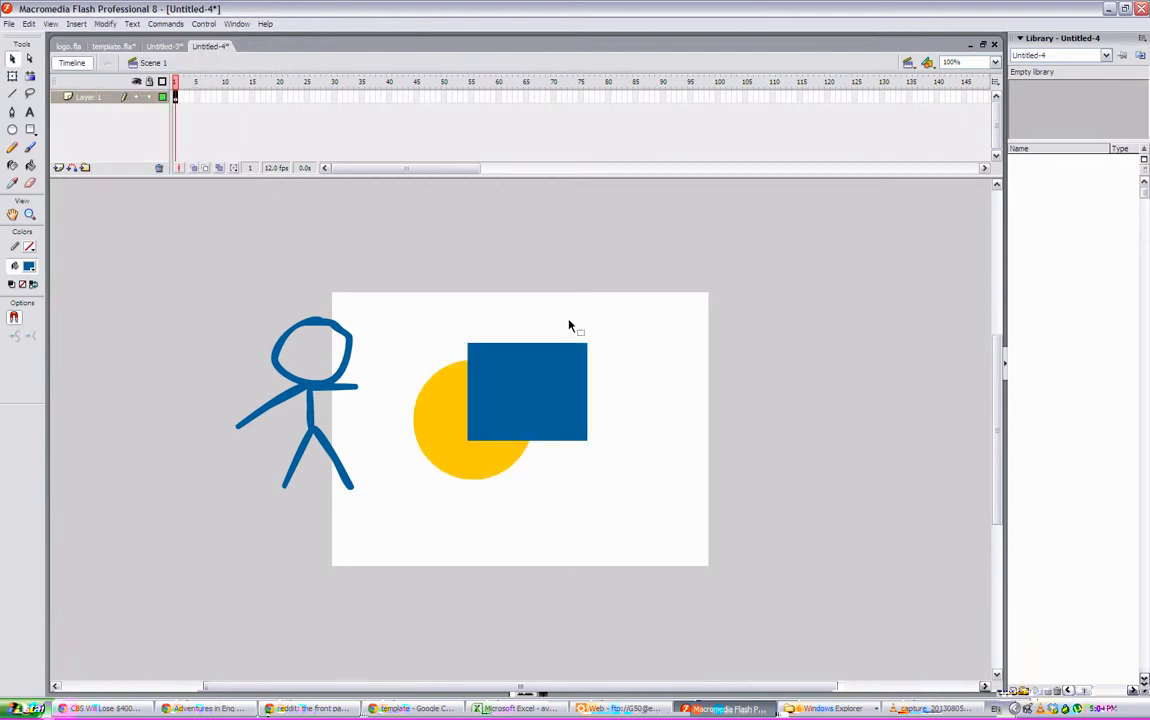
Step: Move the grouped circle and rectangle up so the rectangle crosses the stage's upper edge
{"action": "left_click", "coordinate": [505, 404]}
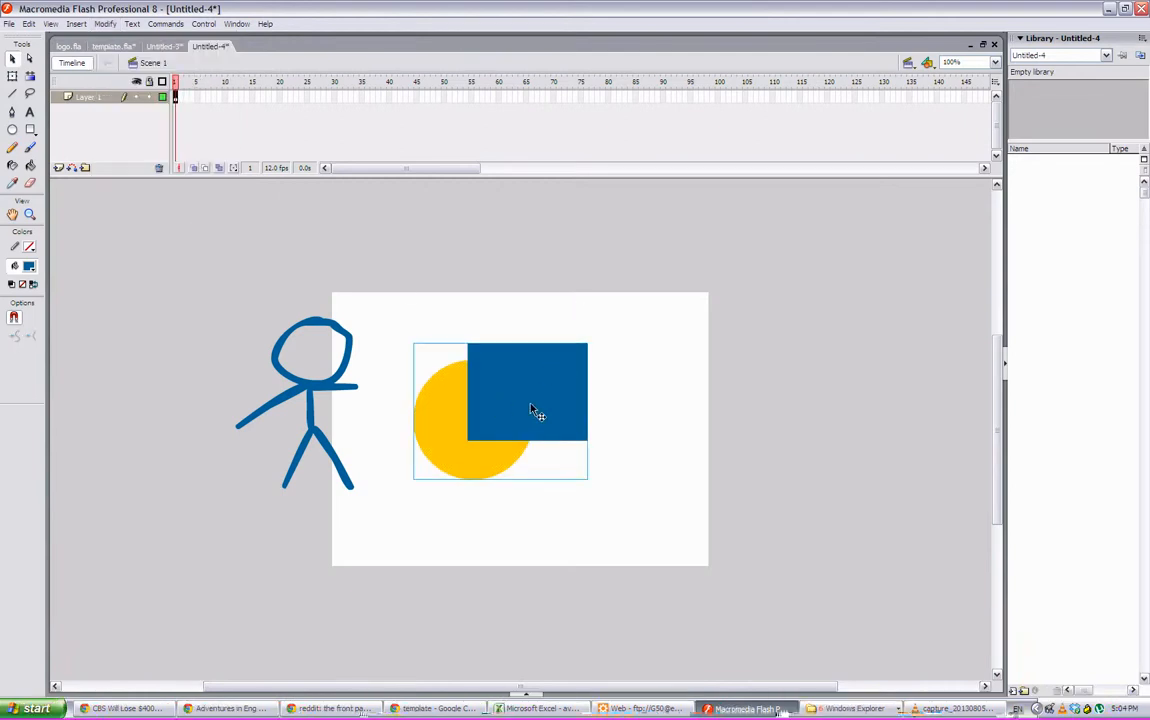
{"action": "mouse_move", "coordinate": [532, 410]}
{"action": "left_mouse_down"}
{"action": "mouse_move", "coordinate": [553, 362]}
{"action": "mouse_move", "coordinate": [390, 377]}
{"action": "mouse_move", "coordinate": [406, 367]}
{"action": "mouse_move", "coordinate": [195, 362]}
{"action": "mouse_move", "coordinate": [424, 380]}
{"action": "mouse_move", "coordinate": [403, 372]}
{"action": "mouse_move", "coordinate": [606, 372]}
{"action": "mouse_move", "coordinate": [396, 372]}
{"action": "mouse_move", "coordinate": [552, 388]}
{"action": "mouse_move", "coordinate": [379, 390]}
{"action": "mouse_move", "coordinate": [517, 392]}
{"action": "left_mouse_up"}
{"action": "left_click", "coordinate": [549, 445]}
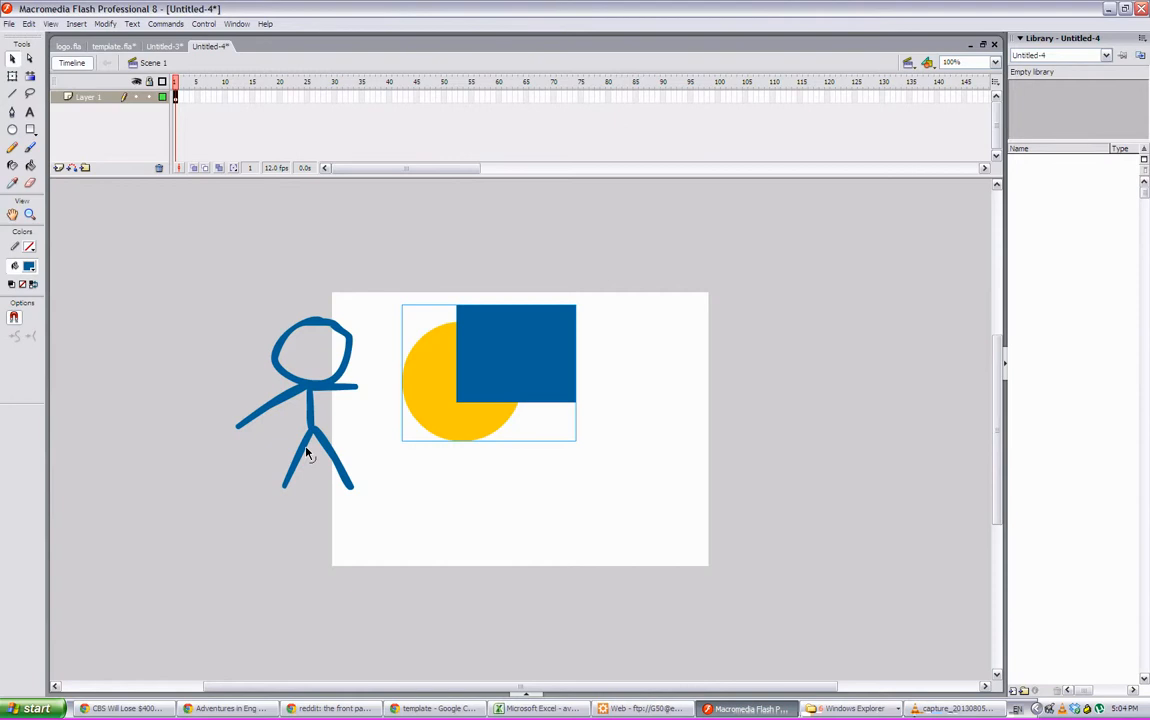
{"action": "left_click_drag", "start_coordinate": [526, 347], "coordinate": [532, 375]}
{"action": "left_click", "coordinate": [686, 362]}
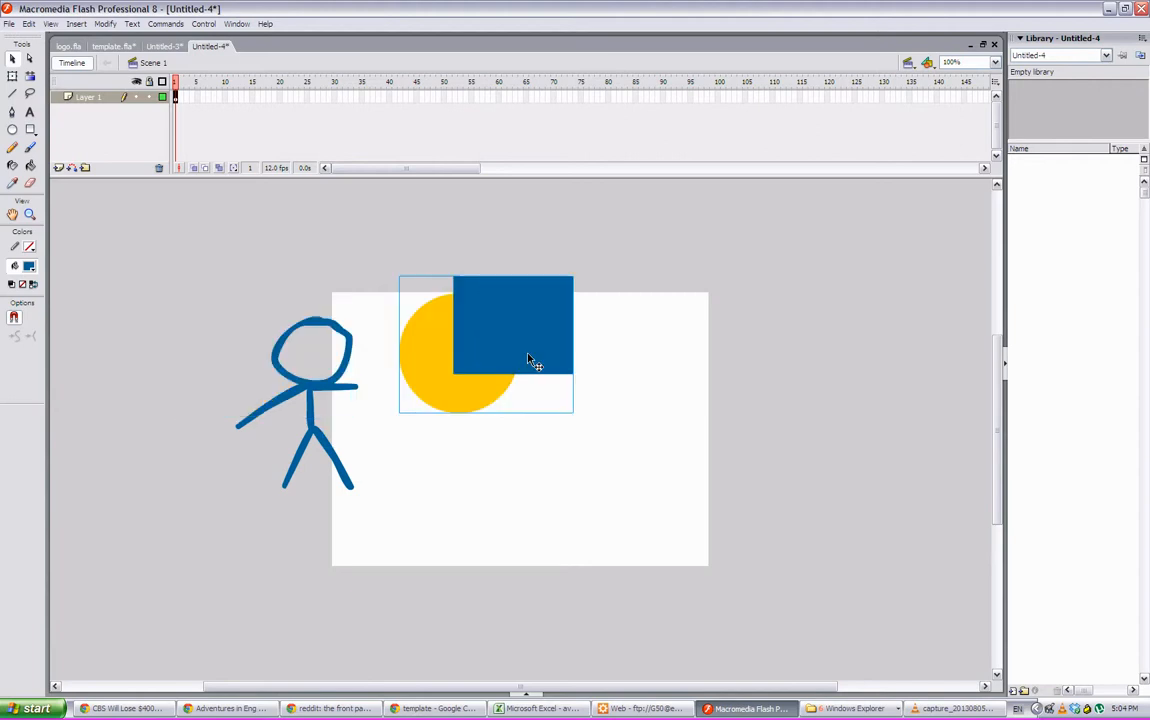
Step: Group all brush strokes of the blue stick figure into one object
{"action": "left_click_drag", "start_coordinate": [205, 271], "coordinate": [380, 531]}
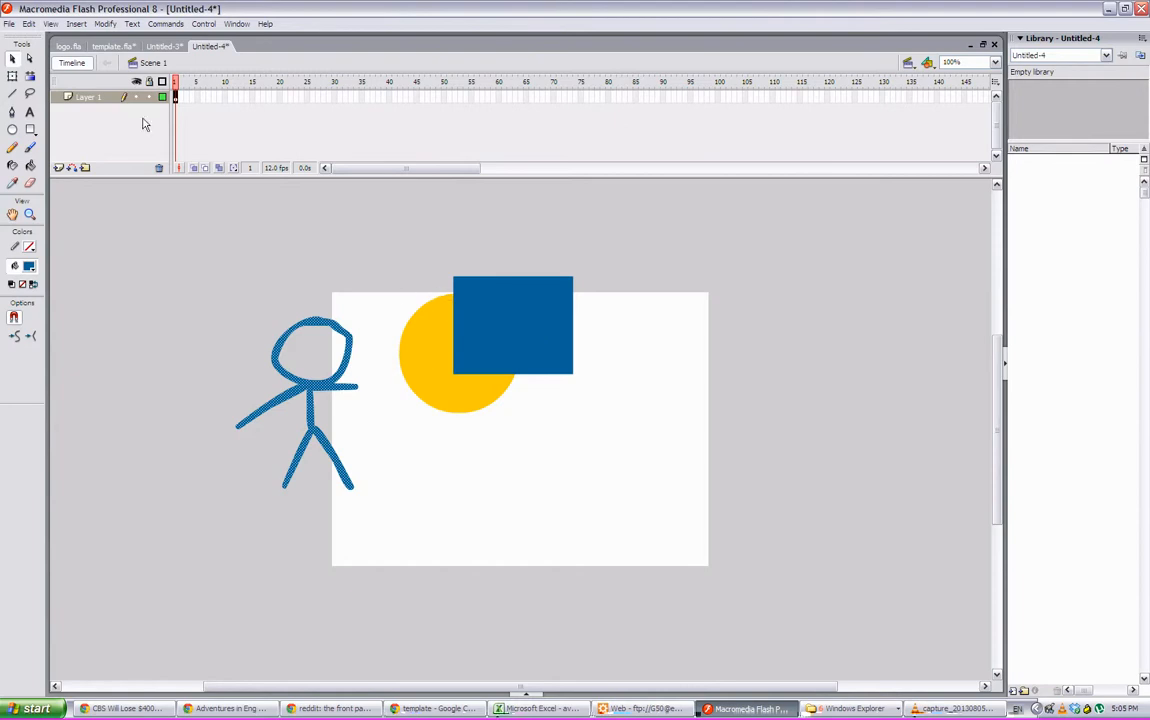
{"action": "left_click", "coordinate": [104, 26]}
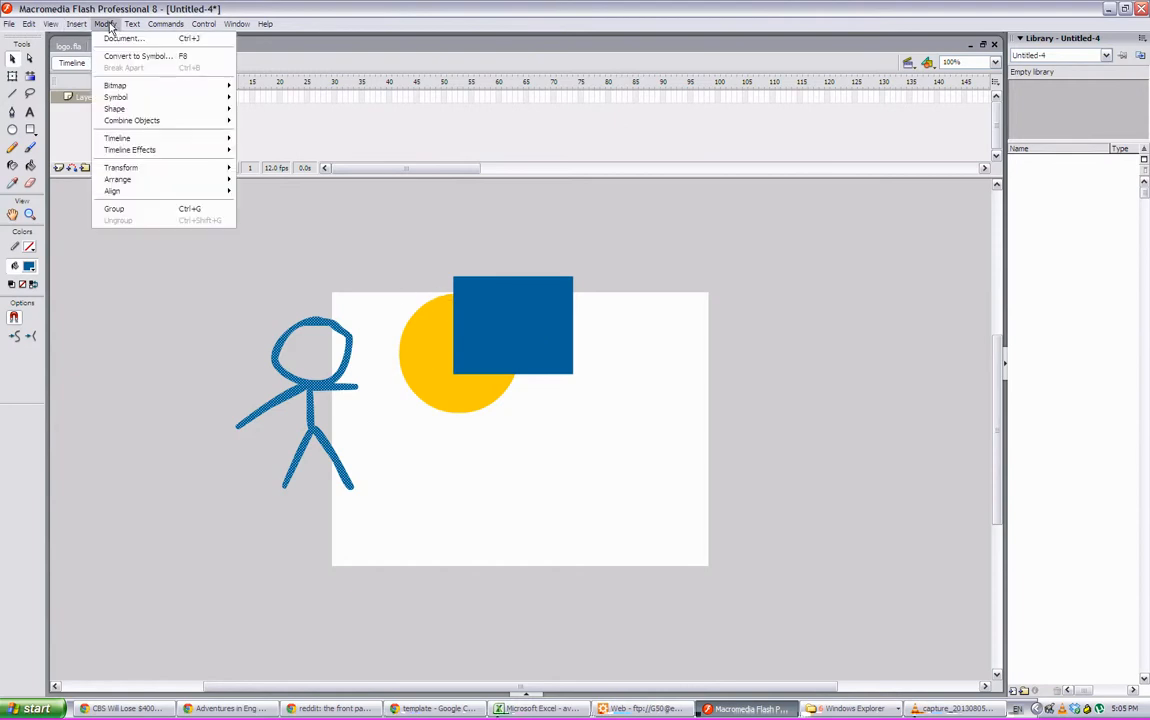
{"action": "left_click", "coordinate": [122, 193]}
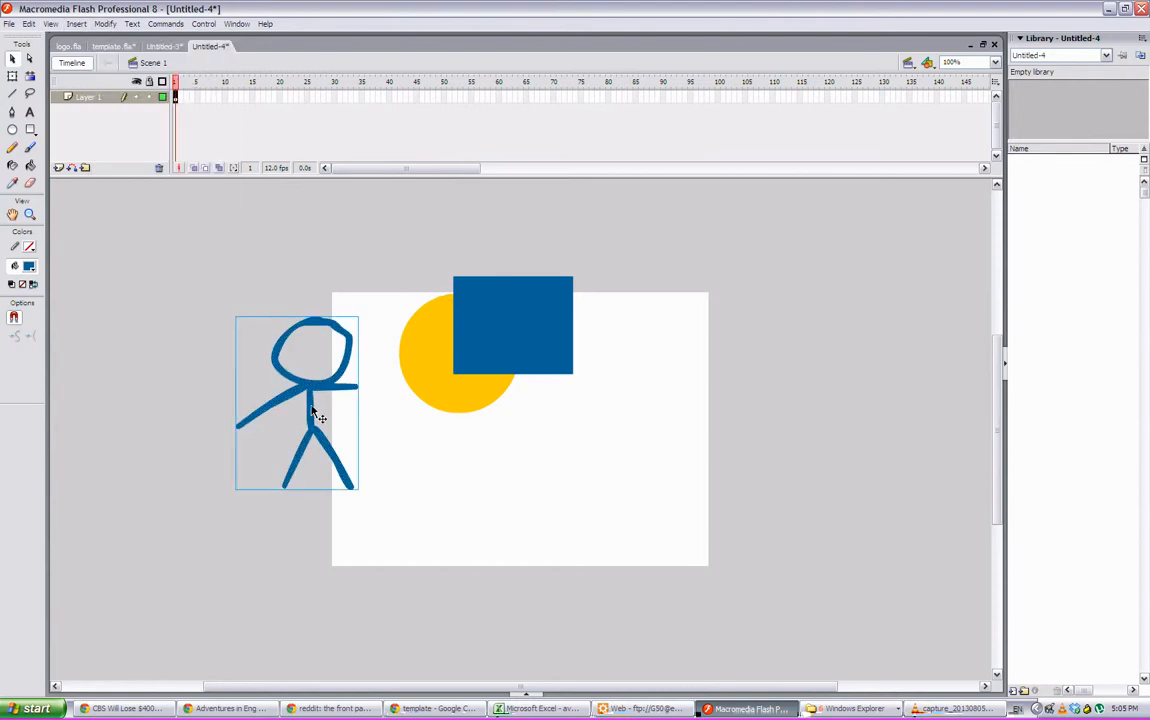
Step: Try the grouped figure over the circle and rectangle, and separate the two groups toward opposite sides of the stage
{"action": "left_click_drag", "start_coordinate": [315, 415], "coordinate": [450, 342]}
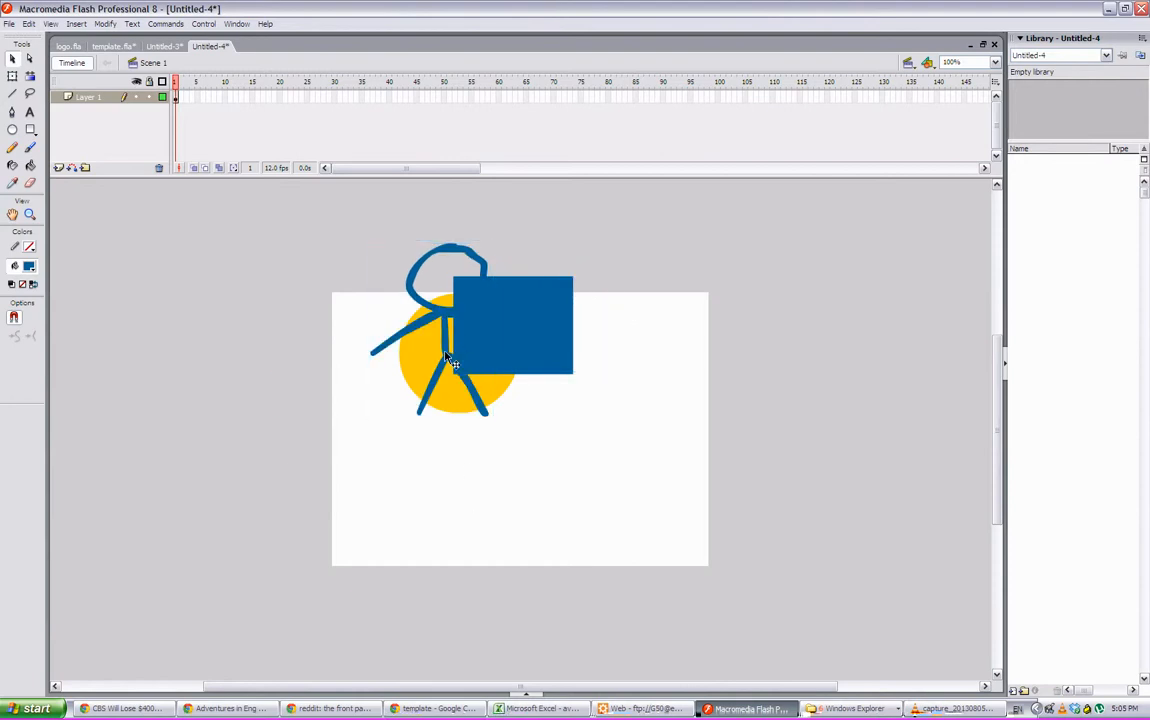
{"action": "key", "text": "ctrl+z"}
{"action": "left_click", "coordinate": [487, 370]}
{"action": "left_click_drag", "start_coordinate": [477, 395], "coordinate": [597, 451]}
{"action": "left_click", "coordinate": [287, 408]}
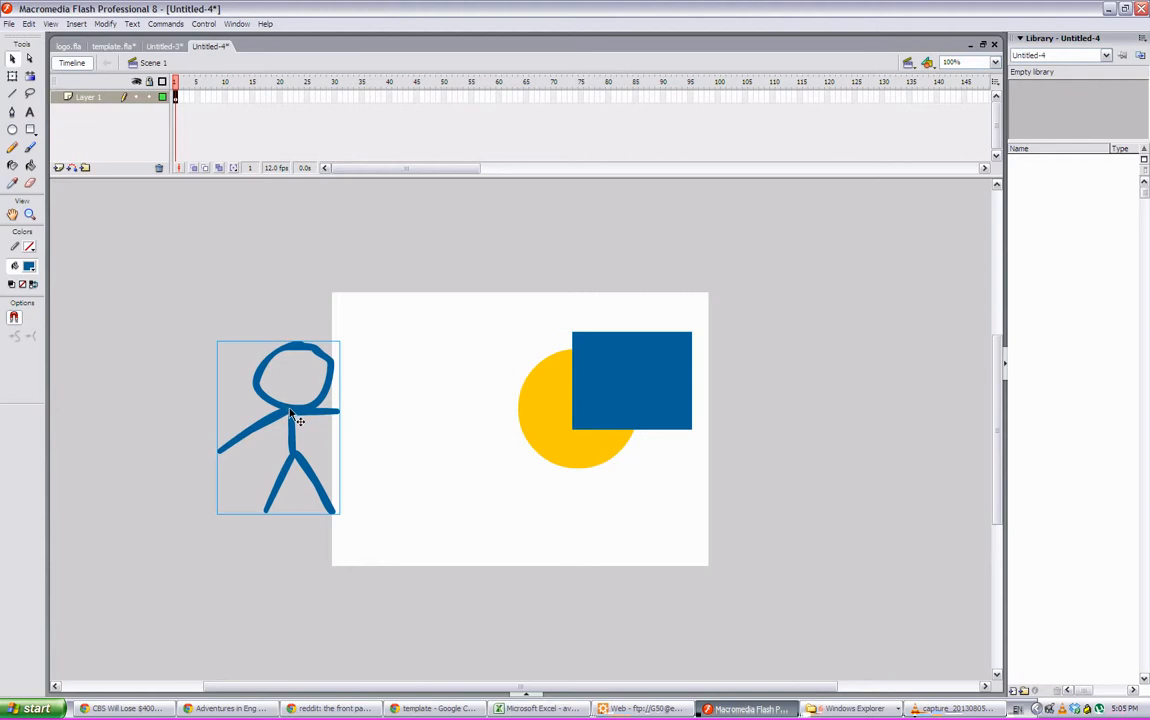
Step: Delete the stick figure and the circle-rectangle group to empty the stage
{"action": "key", "text": "Delete"}
{"action": "left_click", "coordinate": [565, 420]}
{"action": "key", "text": "Delete"}
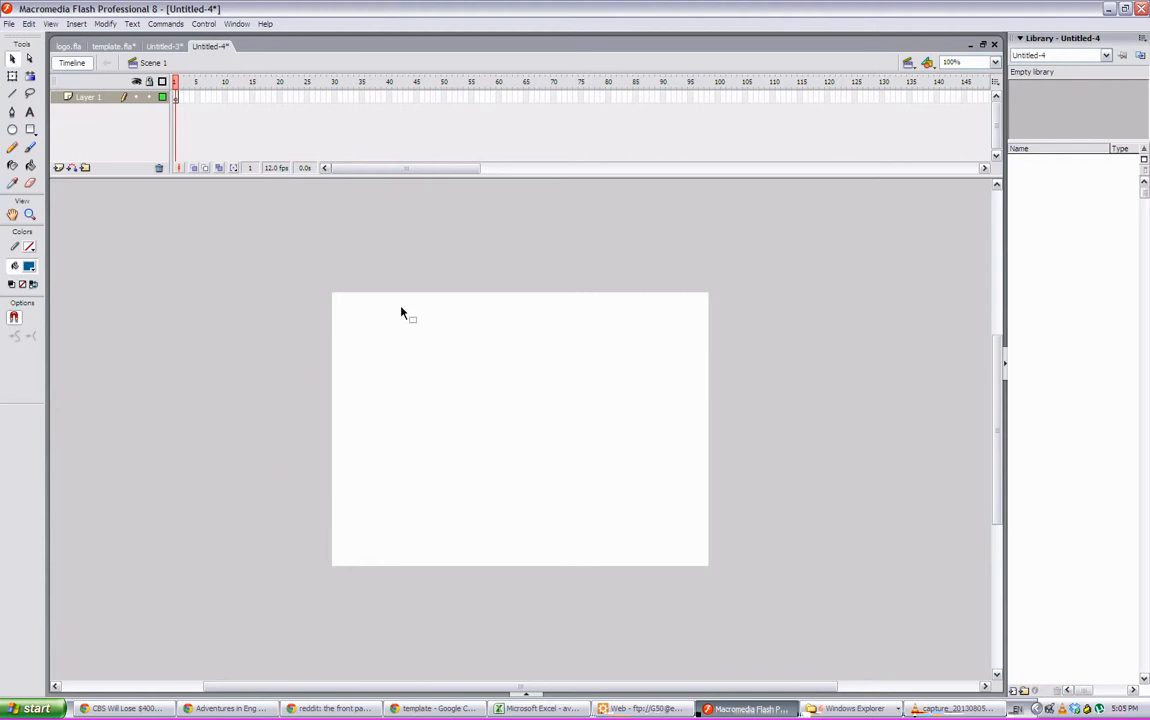
Step: Draw a blue circle without an outline in the stage's left half and group it
{"action": "left_click", "coordinate": [12, 129]}
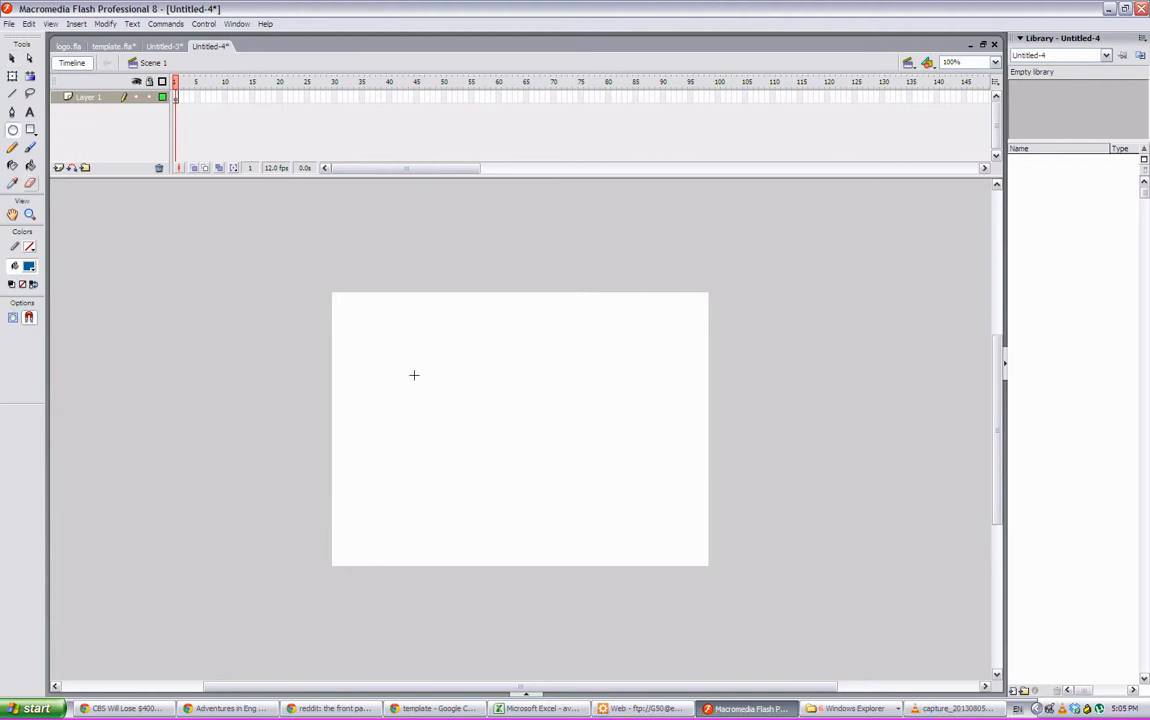
{"action": "left_click_drag", "start_coordinate": [373, 347], "coordinate": [495, 467]}
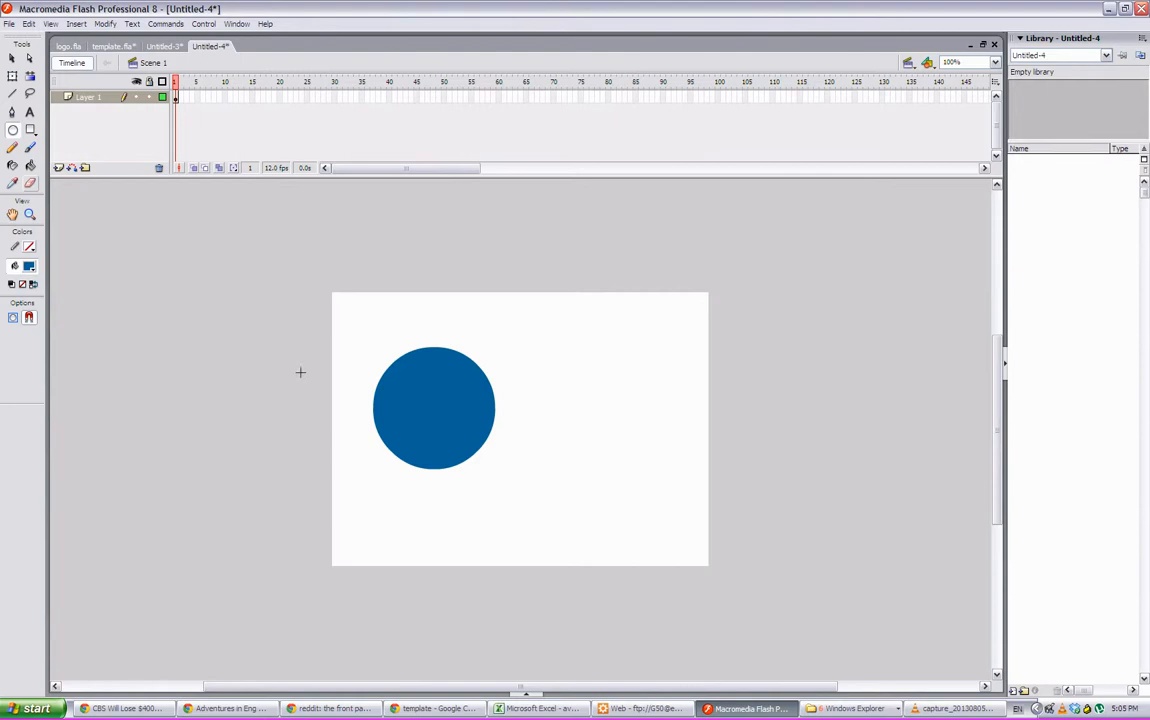
{"action": "left_click", "coordinate": [12, 58]}
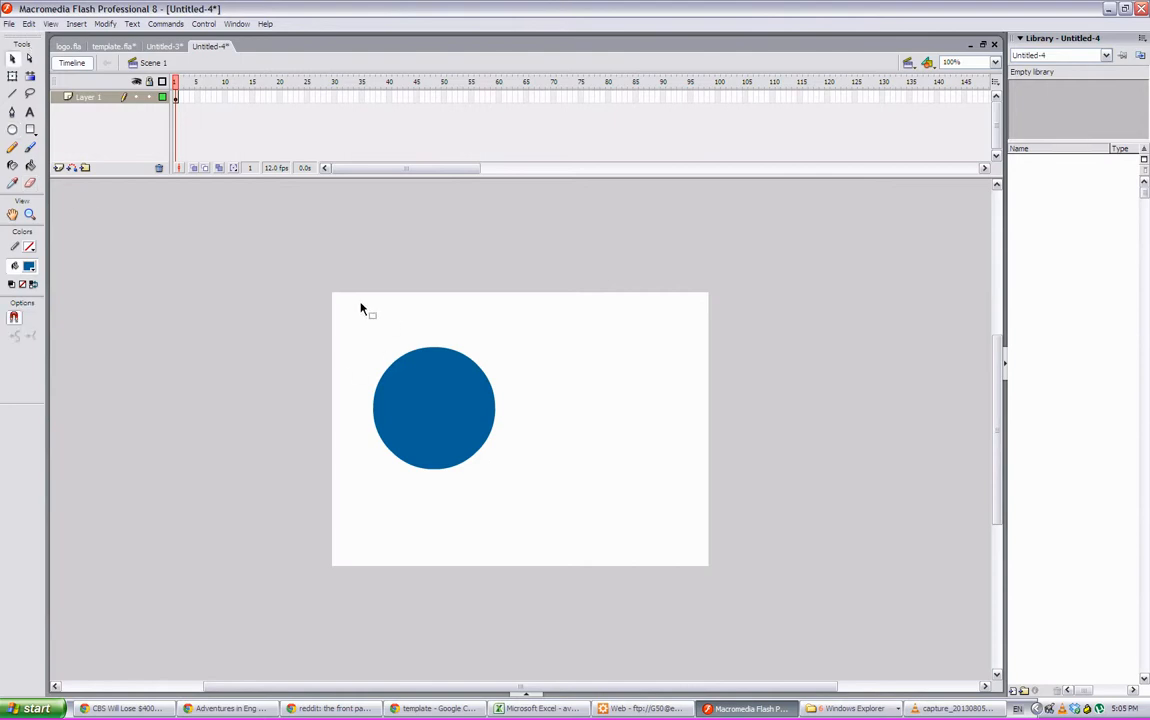
{"action": "left_click_drag", "start_coordinate": [357, 329], "coordinate": [500, 470]}
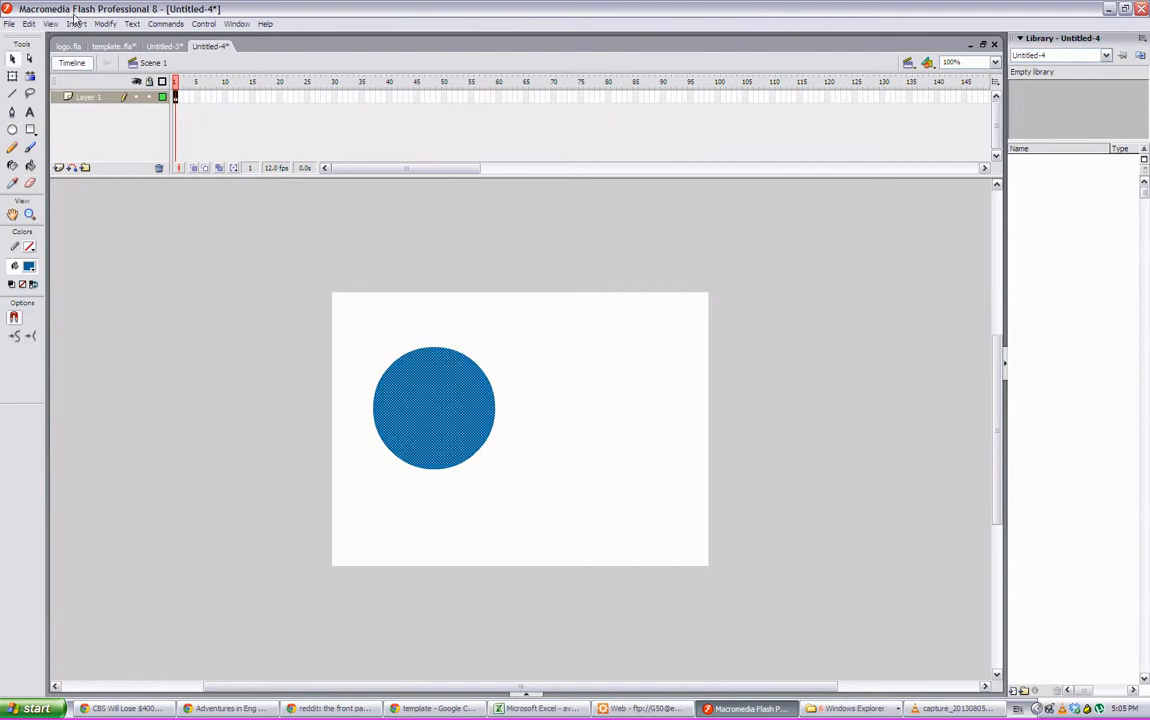
{"action": "left_click", "coordinate": [105, 23]}
{"action": "left_click", "coordinate": [128, 209]}
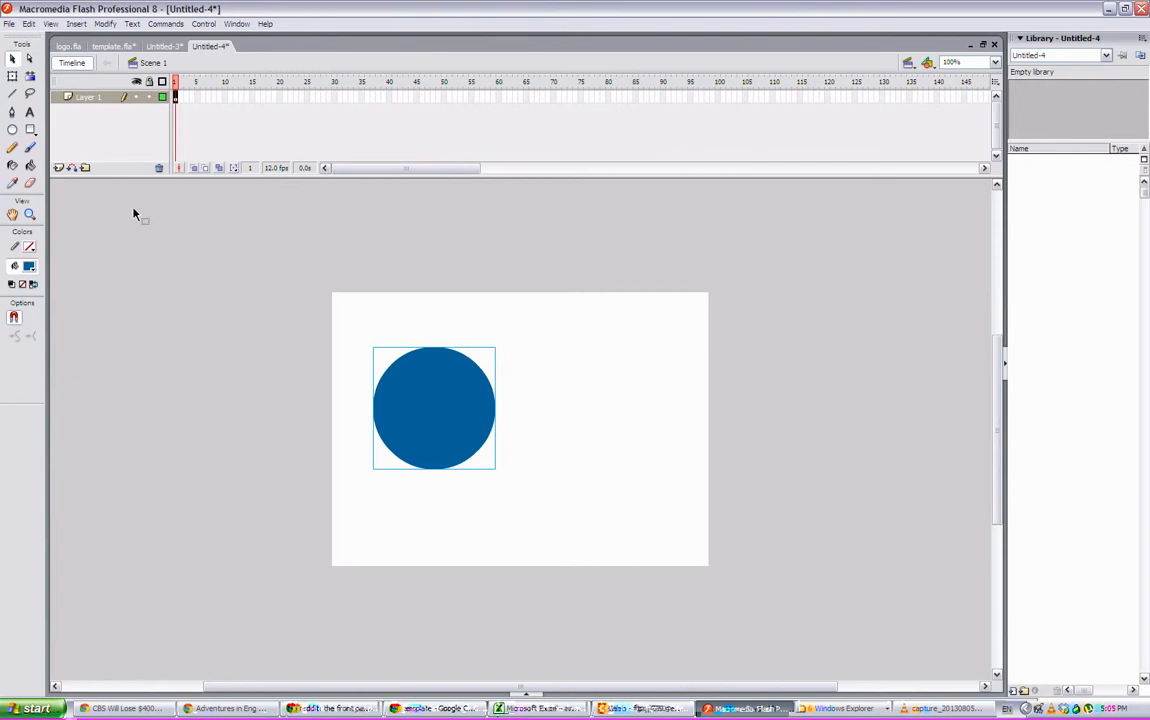
Step: Draw a smaller white circle without an outline in the empty area left of the stage
{"action": "left_click", "coordinate": [13, 130]}
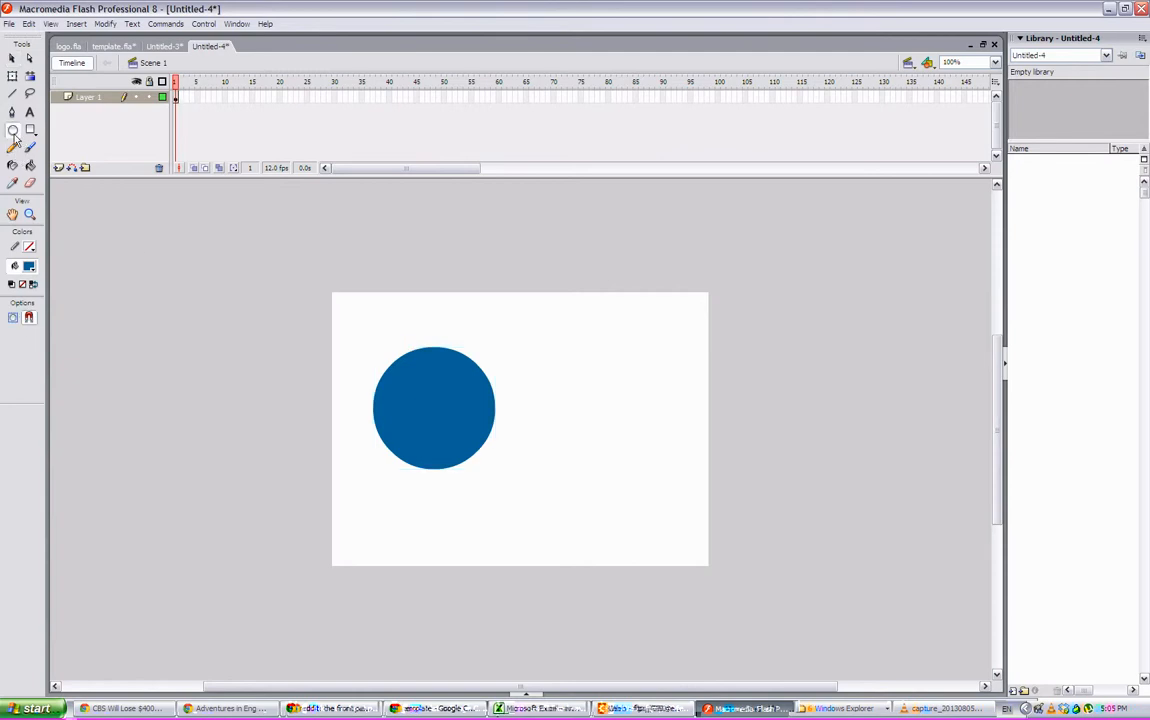
{"action": "left_click", "coordinate": [29, 267]}
{"action": "left_click", "coordinate": [25, 354]}
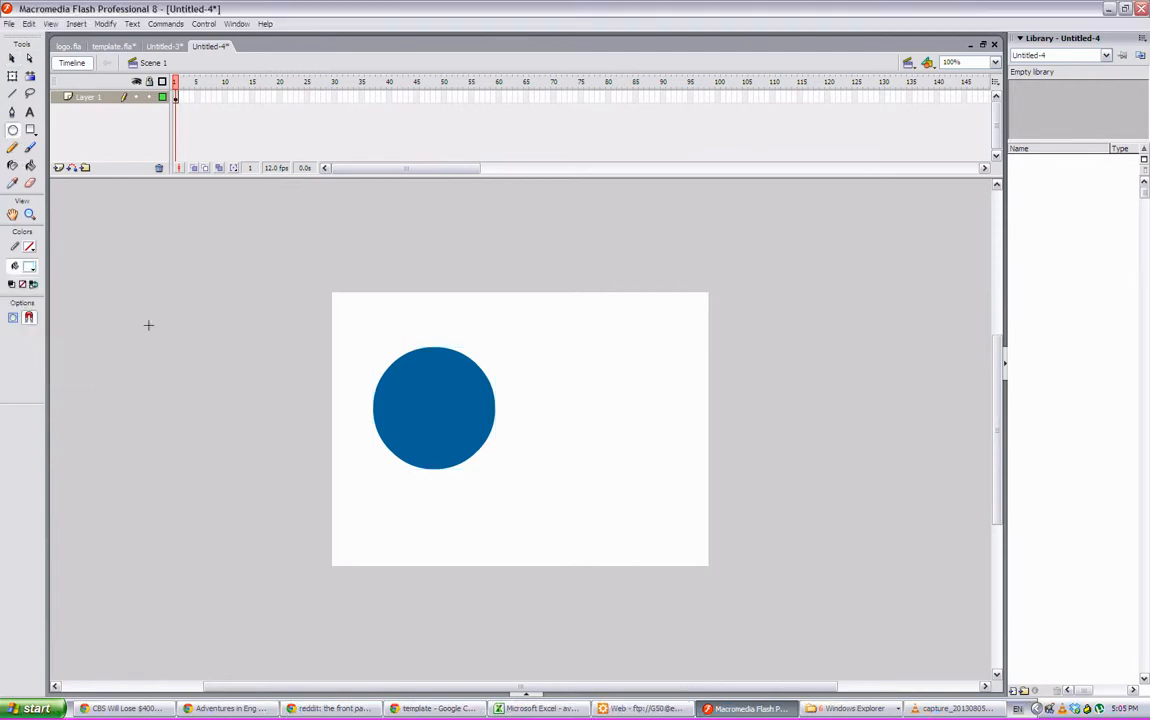
{"action": "left_click_drag", "start_coordinate": [148, 325], "coordinate": [237, 413]}
Step: Try the ungrouped white circle over the blue group, and separate them with blue in the stage's right half and white off the stage
{"action": "left_click", "coordinate": [14, 58]}
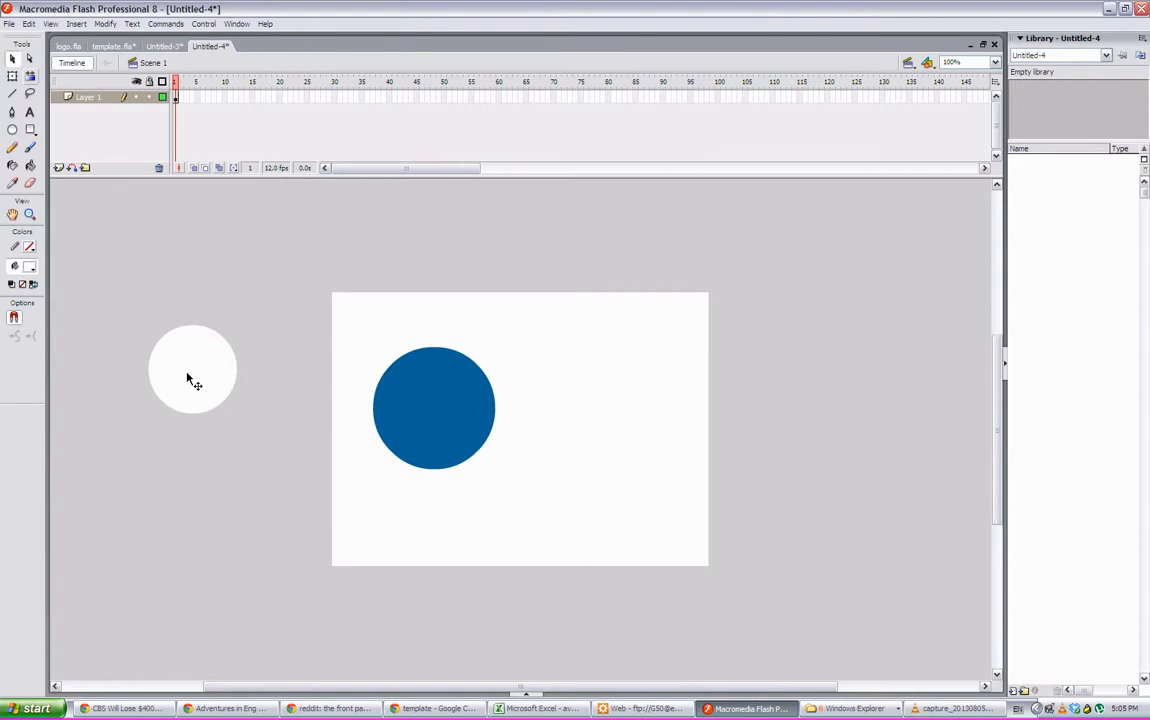
{"action": "left_click_drag", "start_coordinate": [187, 375], "coordinate": [429, 421]}
{"action": "left_click", "coordinate": [429, 421]}
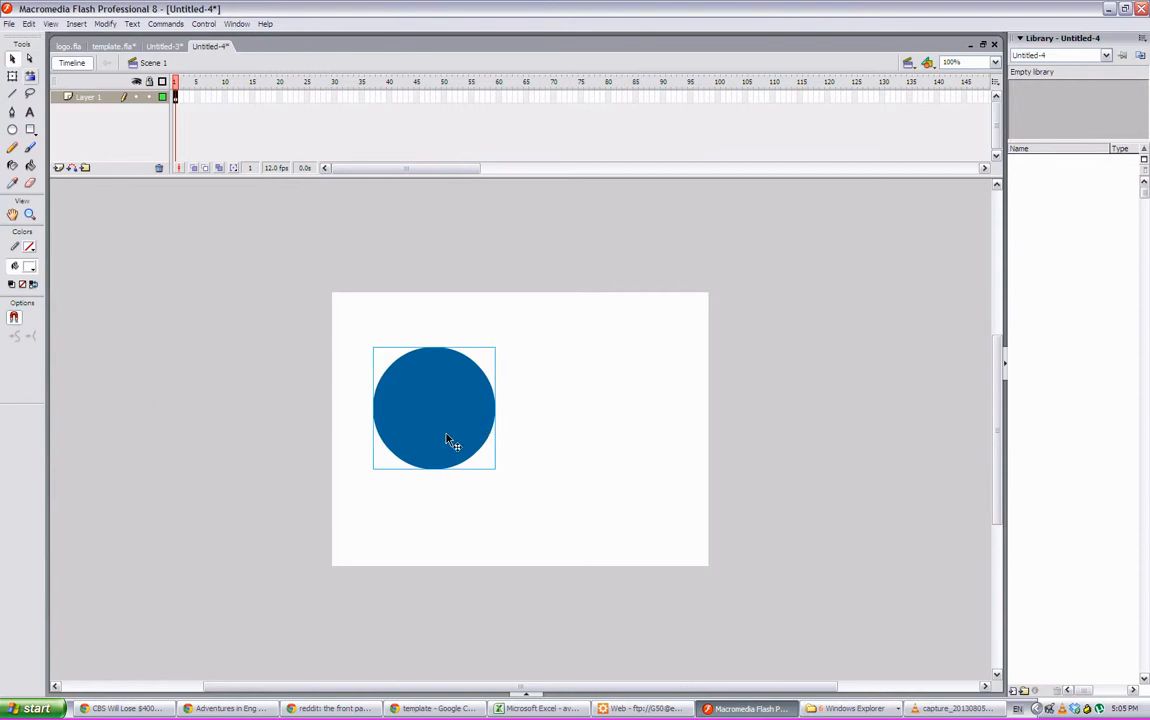
{"action": "left_click_drag", "start_coordinate": [475, 425], "coordinate": [634, 419]}
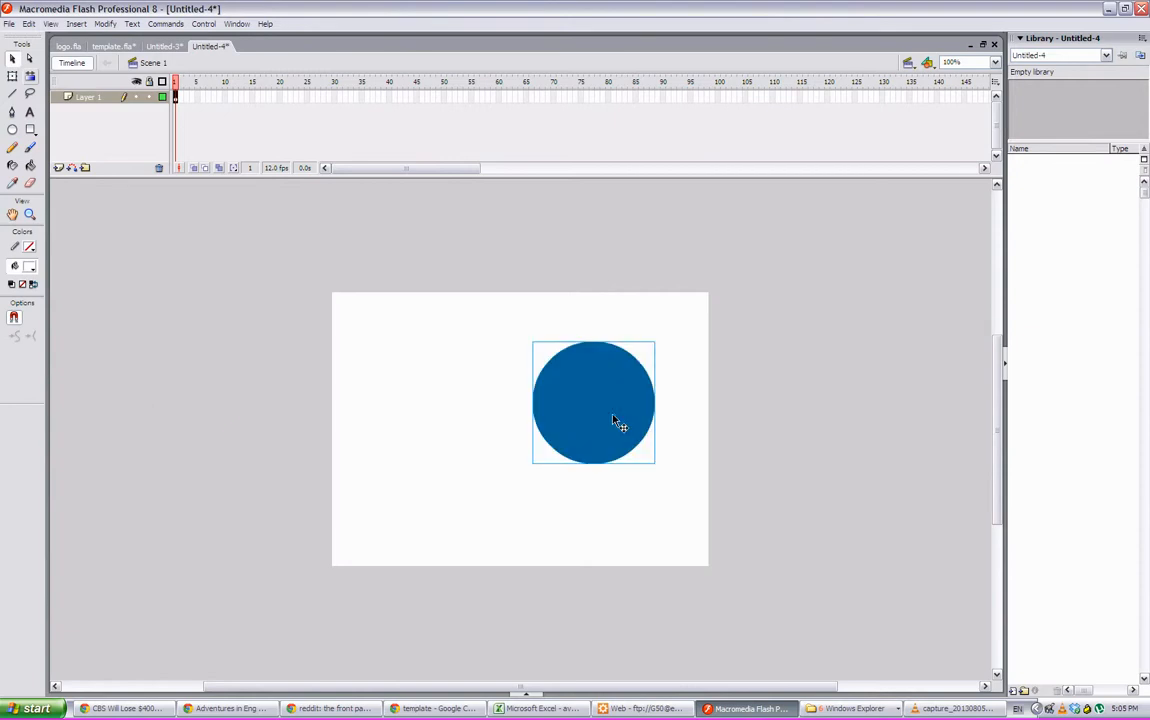
{"action": "left_click", "coordinate": [415, 416]}
{"action": "left_click_drag", "start_coordinate": [449, 428], "coordinate": [272, 434]}
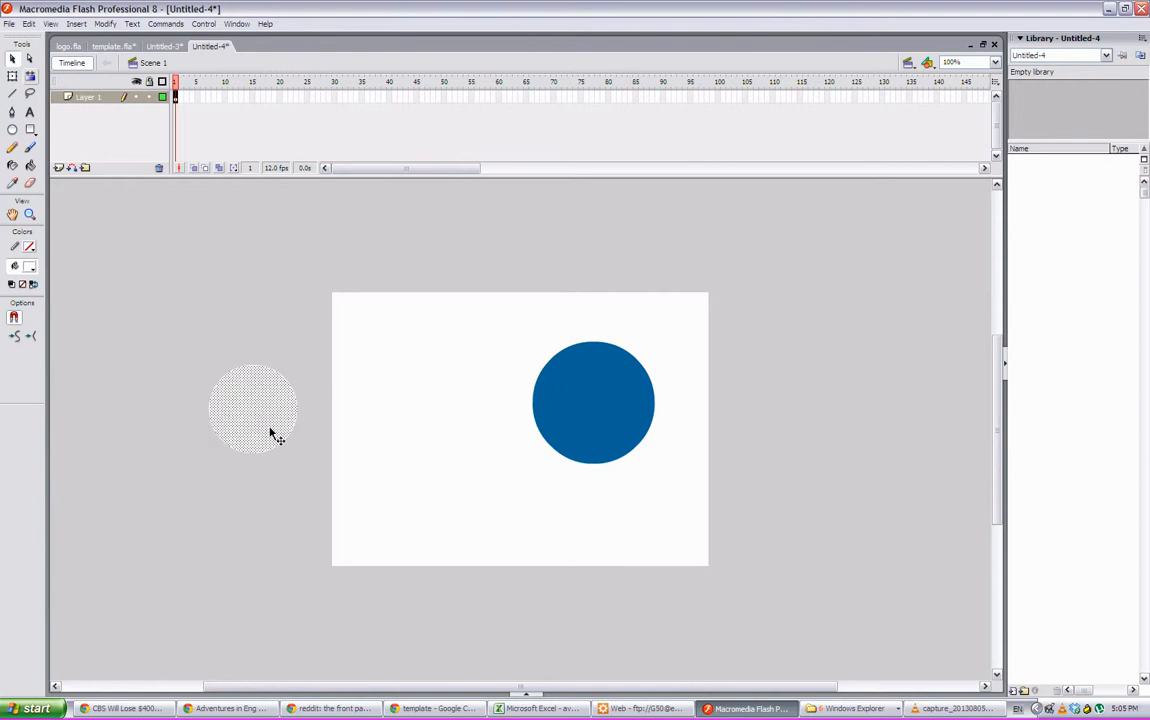
Step: Group the white circle and place it over the blue circle, slightly below its centre, to form a ring
{"action": "left_click", "coordinate": [105, 23]}
{"action": "left_click", "coordinate": [146, 206]}
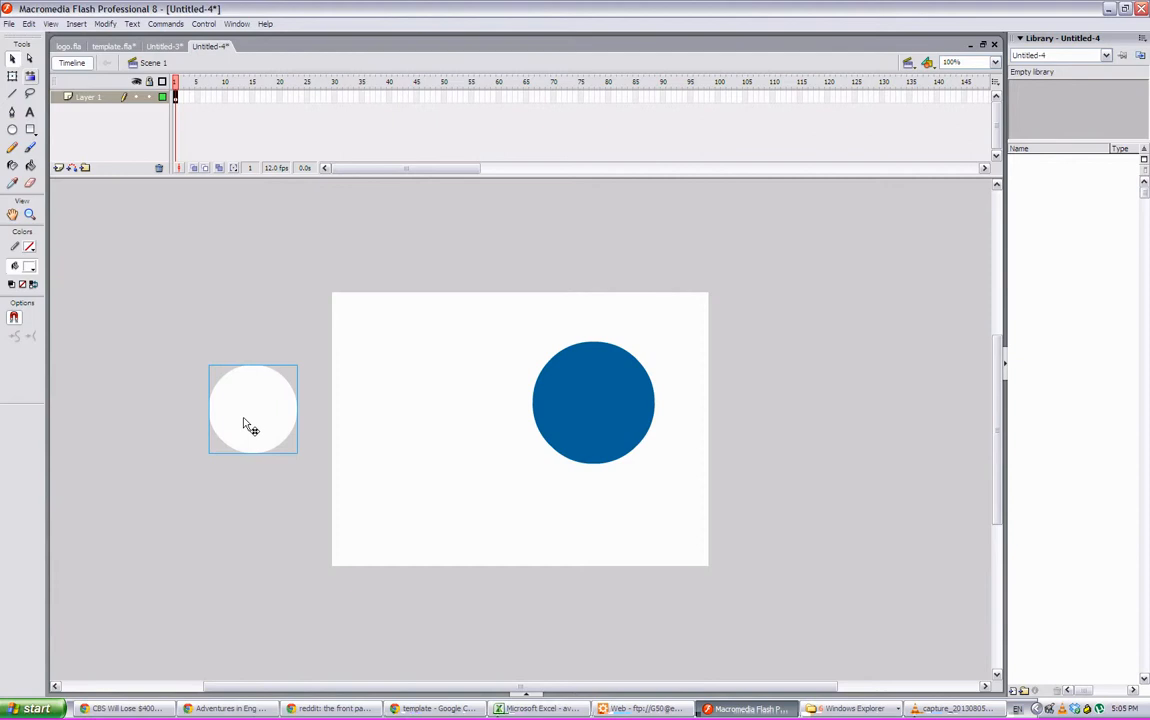
{"action": "left_click_drag", "start_coordinate": [250, 427], "coordinate": [590, 421]}
{"action": "left_click", "coordinate": [200, 404]}
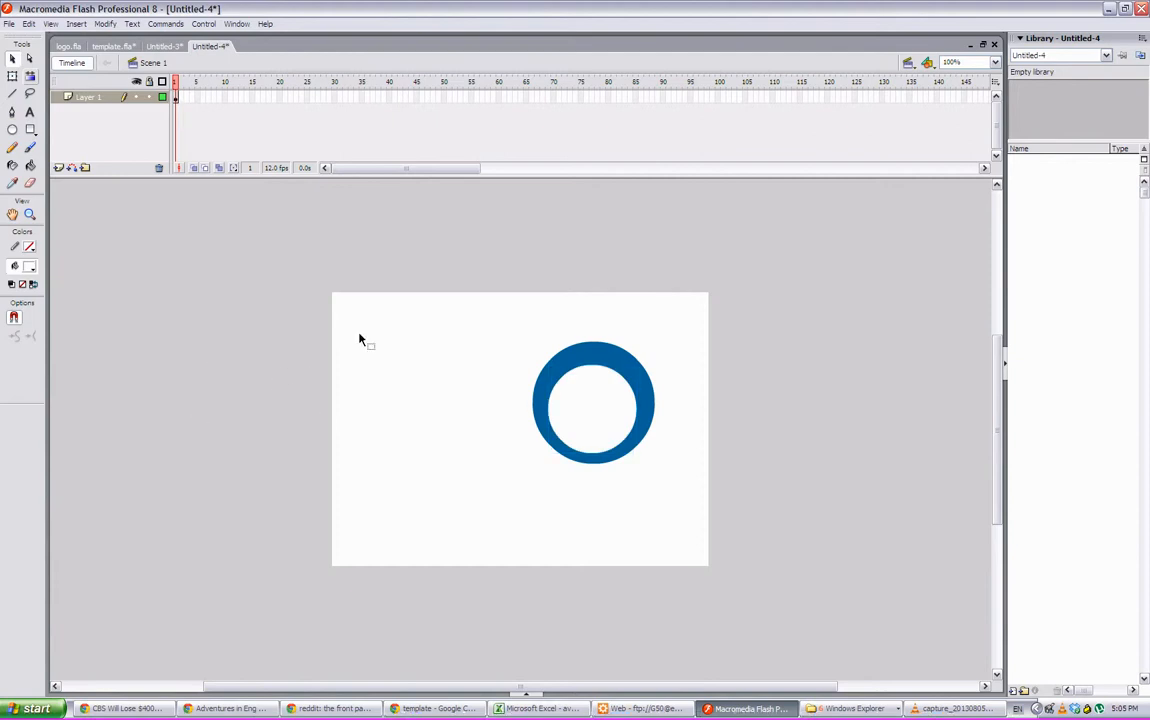
Step: Draw a small circle left of the stage in the blue sampled from the ring and group it
{"action": "left_click", "coordinate": [12, 130]}
{"action": "left_click", "coordinate": [29, 267]}
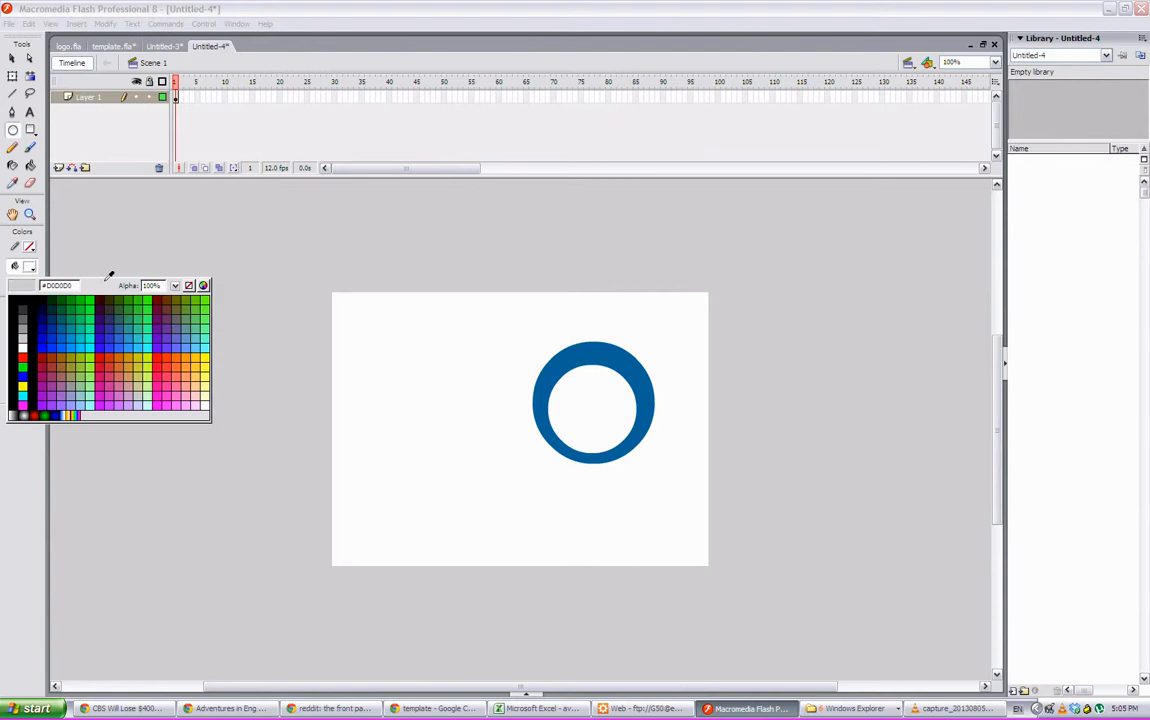
{"action": "left_click", "coordinate": [588, 358]}
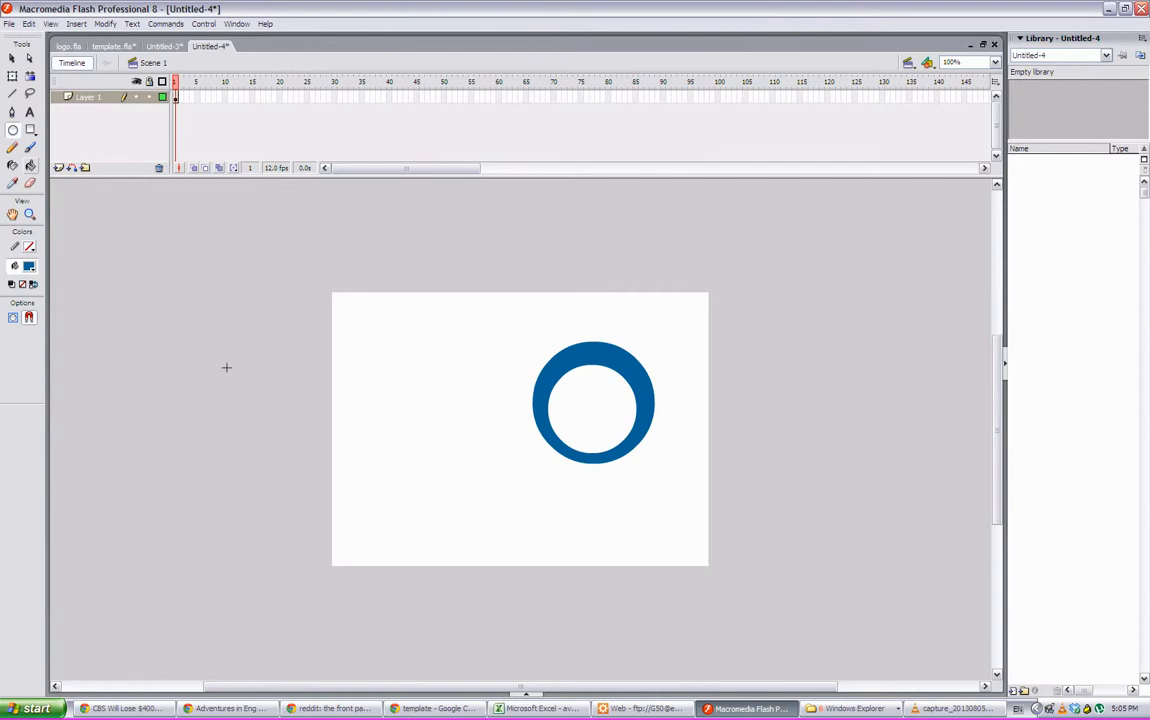
{"action": "mouse_move", "coordinate": [226, 367]}
{"action": "left_mouse_down"}
{"action": "mouse_move", "coordinate": [173, 316]}
{"action": "mouse_move", "coordinate": [249, 398]}
{"action": "left_mouse_up"}
{"action": "left_click", "coordinate": [12, 57]}
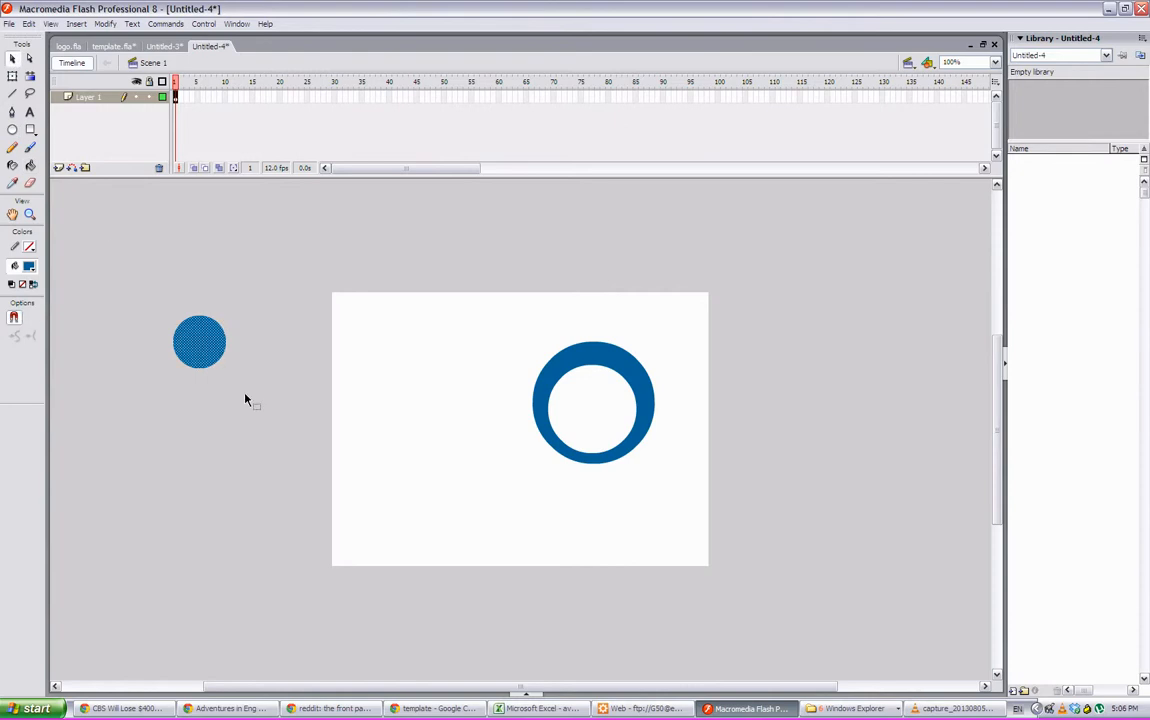
{"action": "left_click", "coordinate": [105, 23]}
{"action": "left_click", "coordinate": [148, 209]}
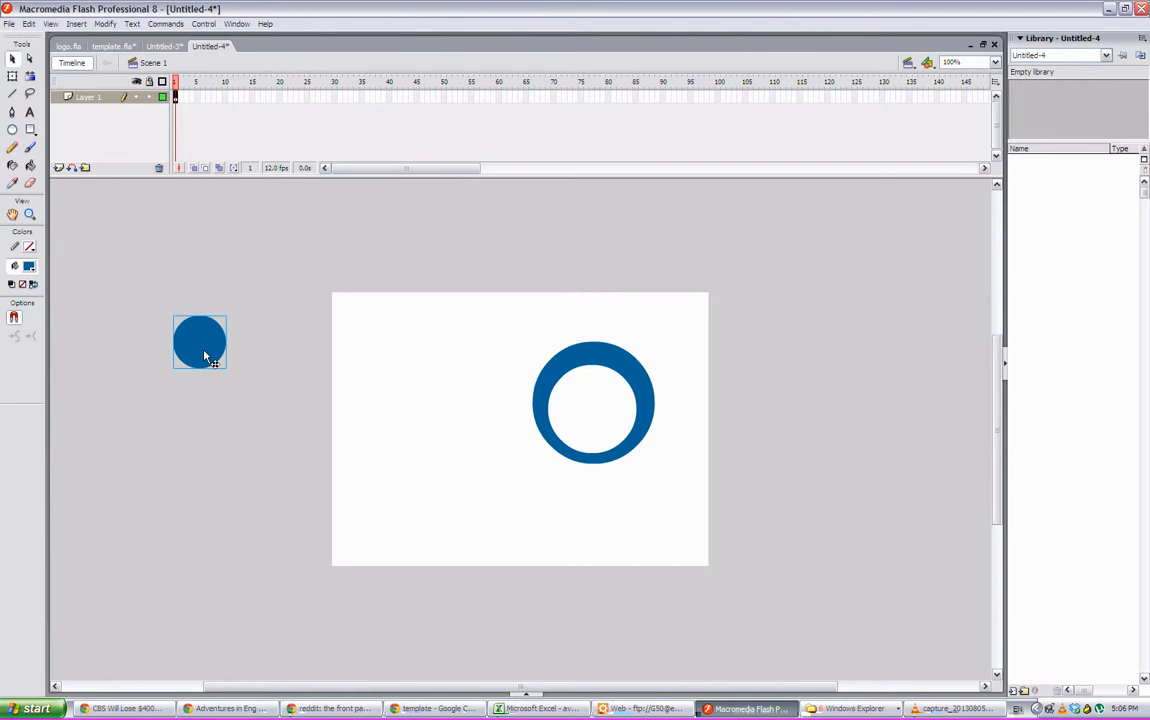
Step: Place the small blue circle inside the white circle near its lower edge and move the three stacked circles to the stage's left half
{"action": "left_click_drag", "start_coordinate": [205, 356], "coordinate": [597, 438]}
{"action": "left_click_drag", "start_coordinate": [452, 300], "coordinate": [642, 462]}
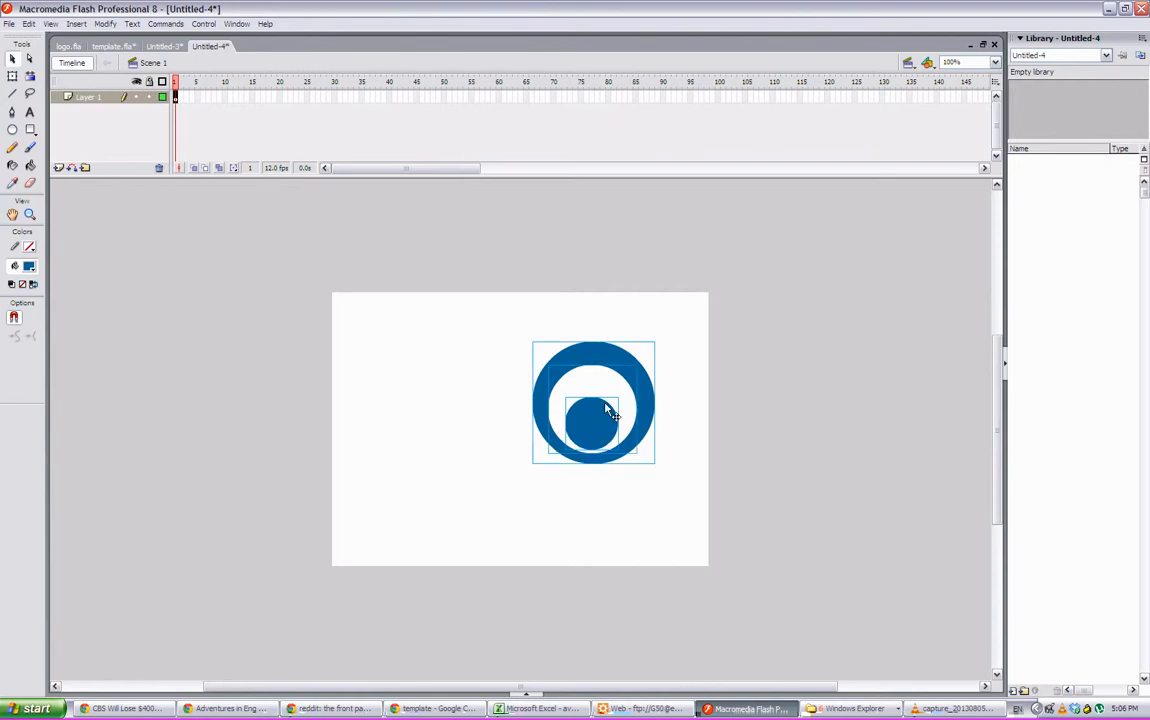
{"action": "left_click_drag", "start_coordinate": [607, 410], "coordinate": [423, 425]}
{"action": "left_click", "coordinate": [542, 458]}
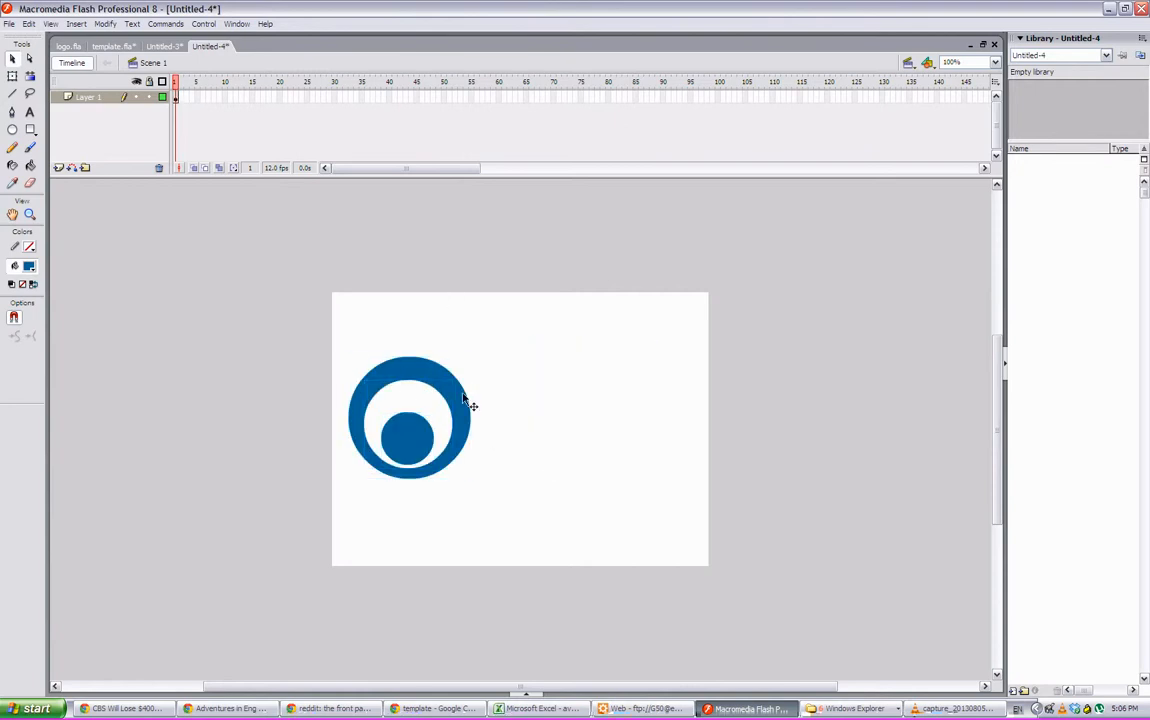
Step: Select the outer blue, white and inner blue circles one at a time to check that they are separate groups
{"action": "left_click", "coordinate": [412, 372]}
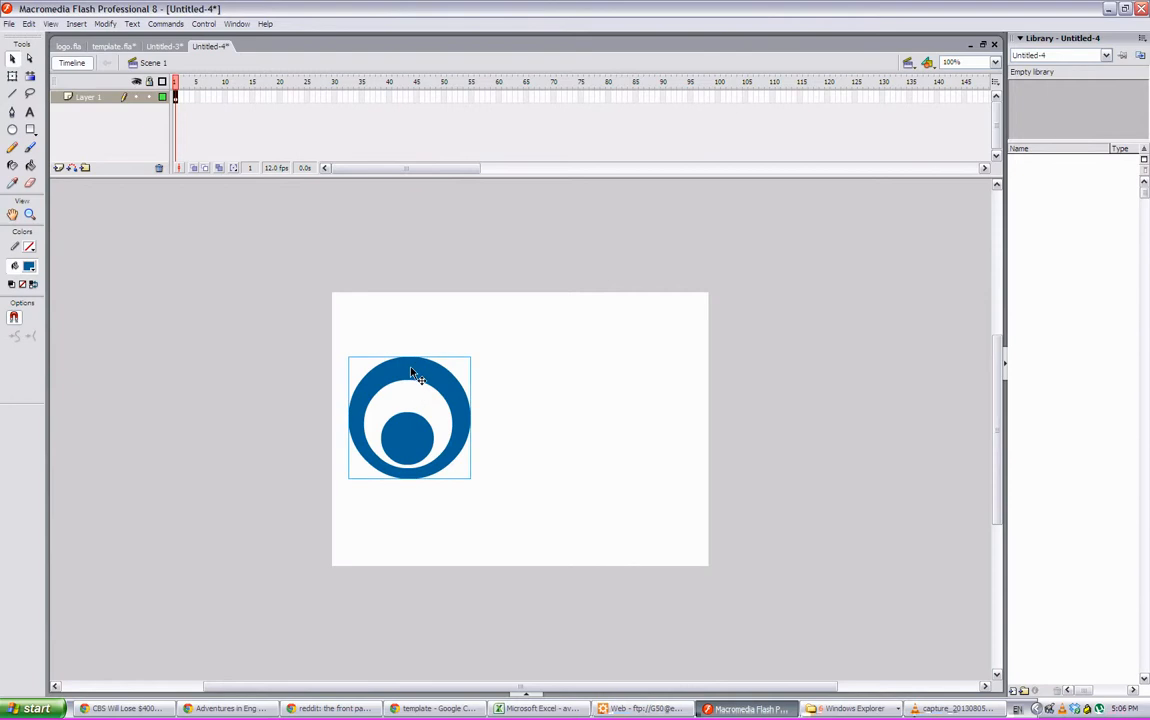
{"action": "left_click", "coordinate": [418, 395]}
{"action": "left_click", "coordinate": [416, 367]}
{"action": "left_click", "coordinate": [418, 406]}
{"action": "left_click", "coordinate": [416, 448]}
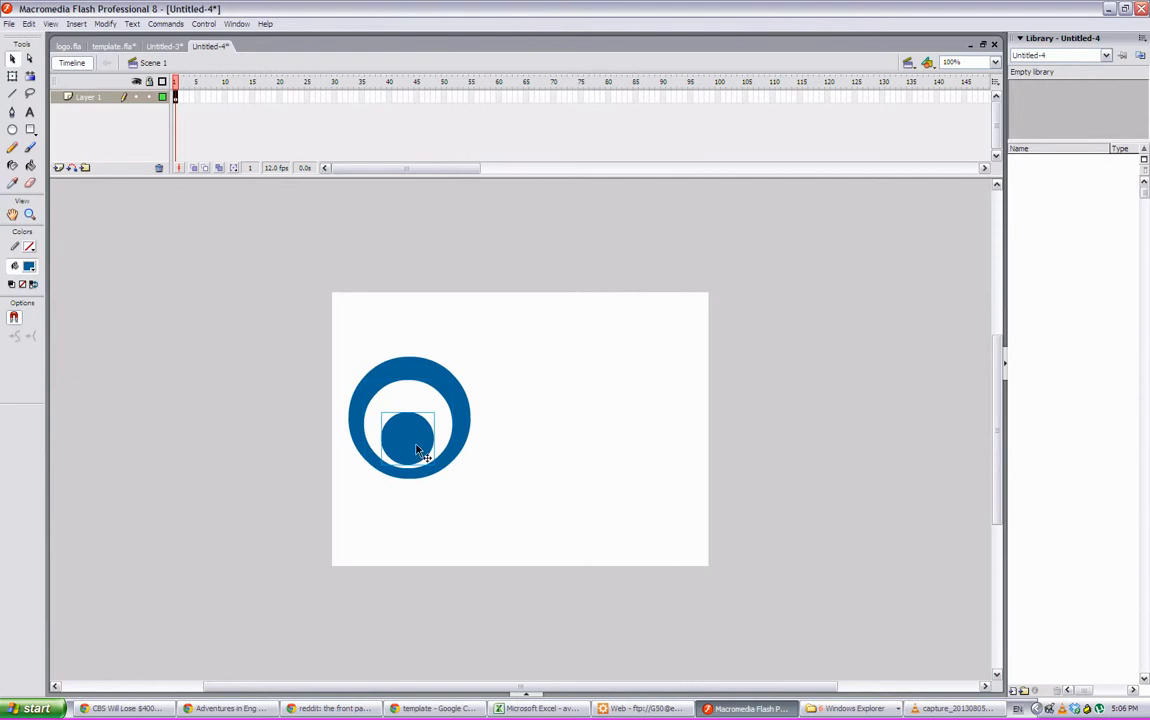
{"action": "left_click", "coordinate": [383, 334]}
Step: Rename Layer 1 as BigBlueCircle and widen the layer name area of the timeline
{"action": "left_click", "coordinate": [89, 98]}
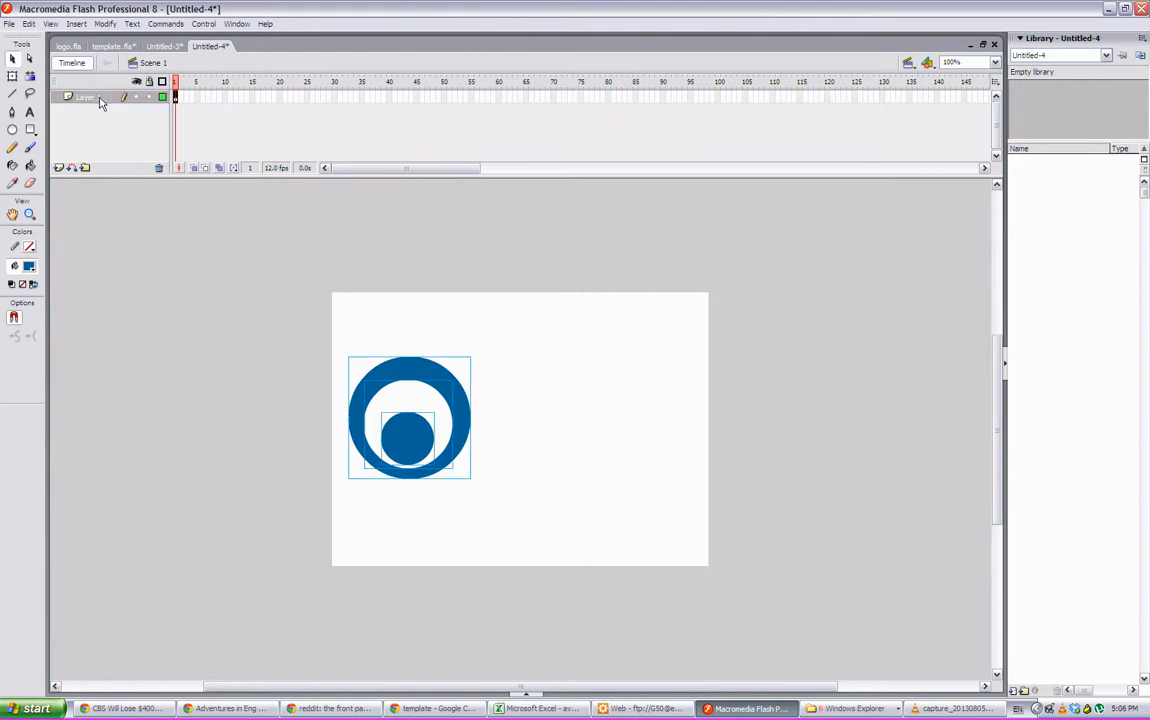
{"action": "double_click", "coordinate": [99, 99]}
{"action": "type", "text": "BigCirc"}
{"action": "key", "text": "BackSpace"}
{"action": "key", "text": "BackSpace"}
{"action": "key", "text": "BackSpace"}
{"action": "left_click", "coordinate": [165, 127]}
{"action": "left_click_drag", "start_coordinate": [170, 126], "coordinate": [188, 126]}
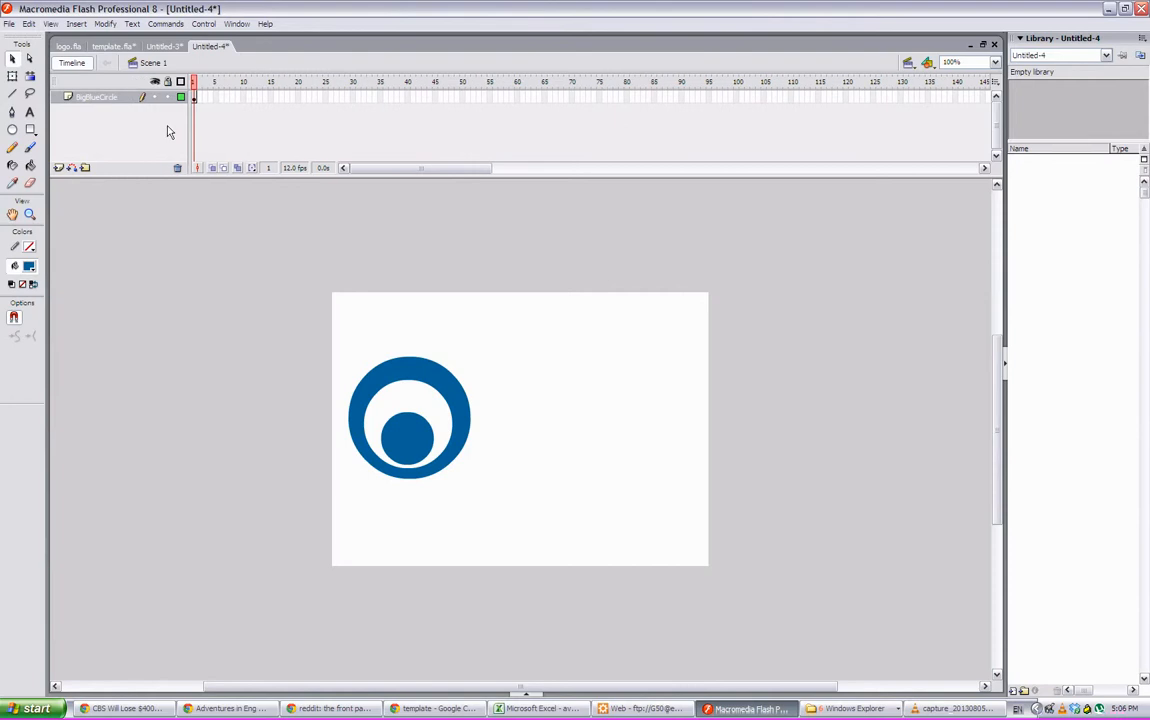
Step: Insert a new layer above BigBlueCircle and name it WhiteCircle
{"action": "right_click", "coordinate": [101, 95]}
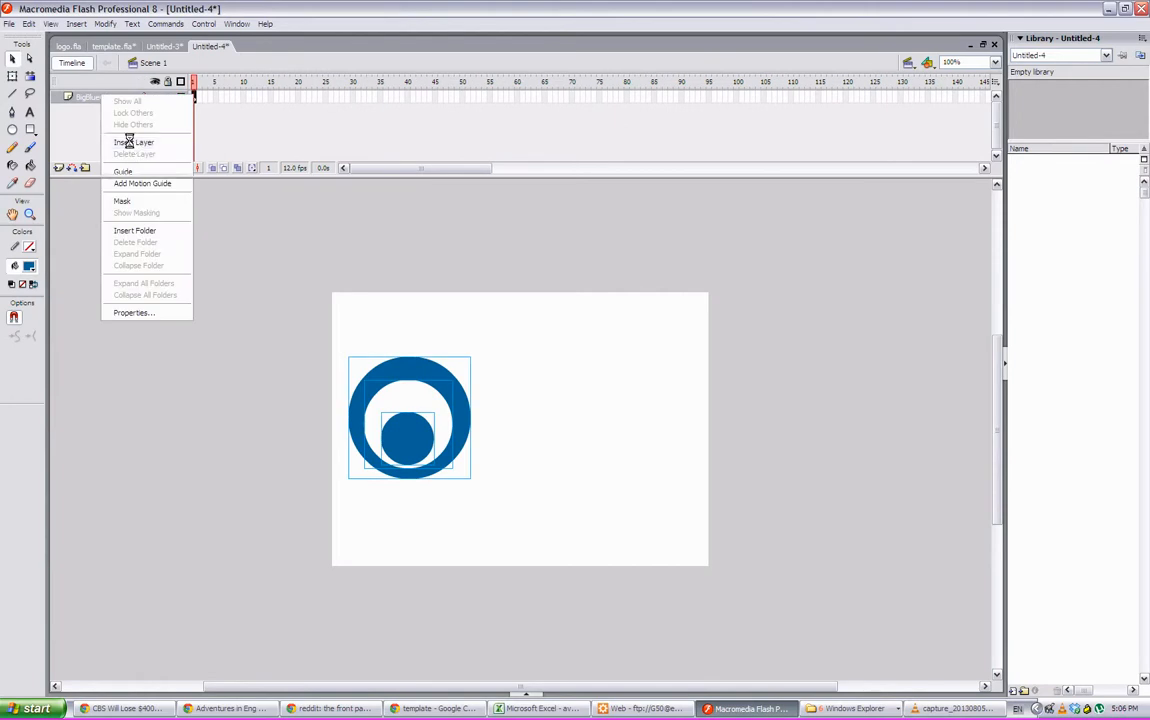
{"action": "left_click", "coordinate": [130, 145]}
{"action": "right_click", "coordinate": [101, 97]}
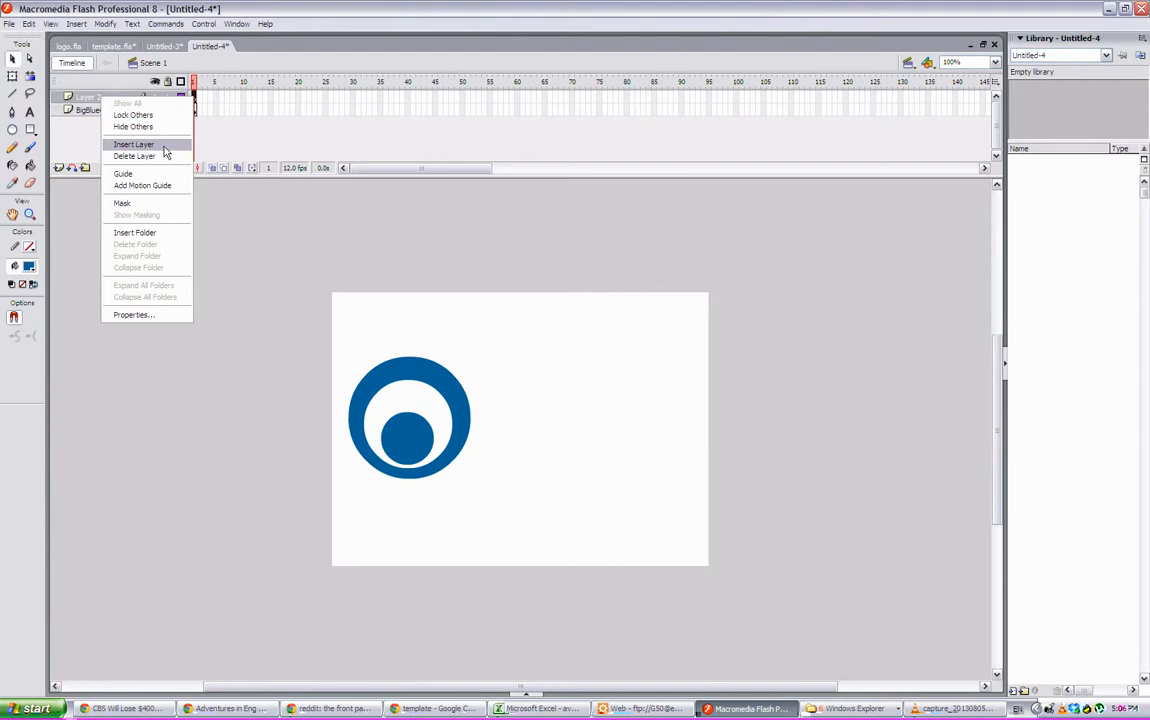
{"action": "double_click", "coordinate": [90, 97]}
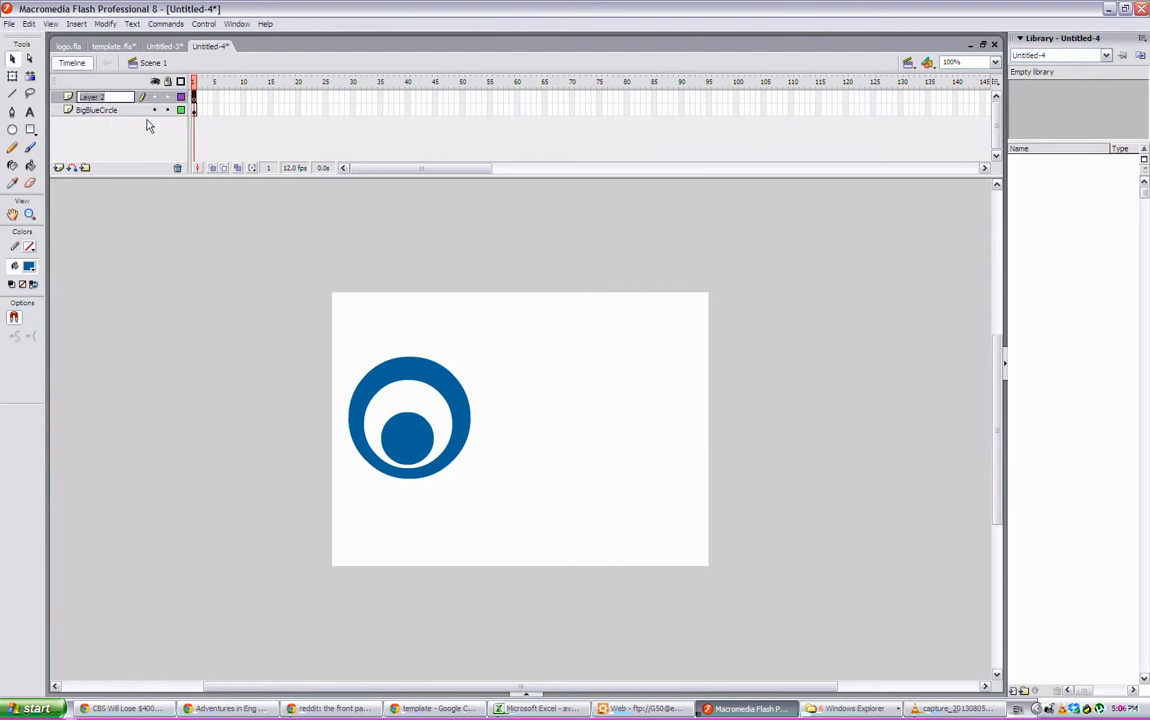
{"action": "type", "text": "WhiteCircle"}
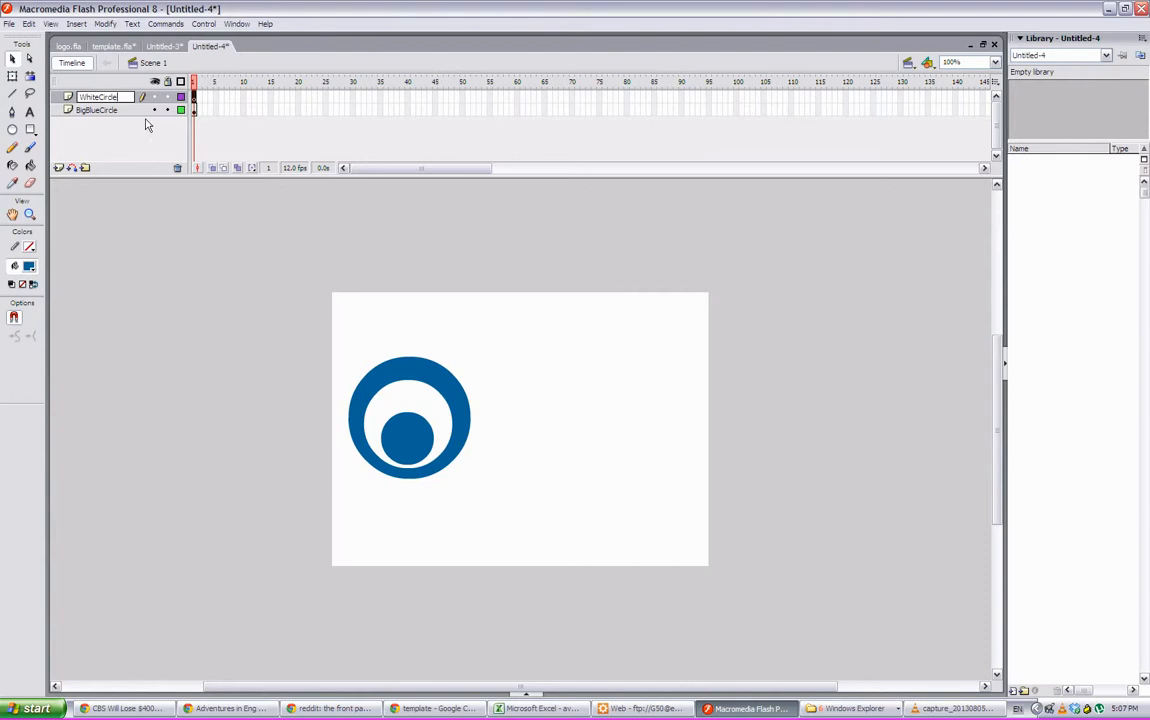
{"action": "key", "text": "Return"}
Step: Insert another layer above WhiteCircle and name it Smallbluecircle
{"action": "right_click", "coordinate": [101, 96]}
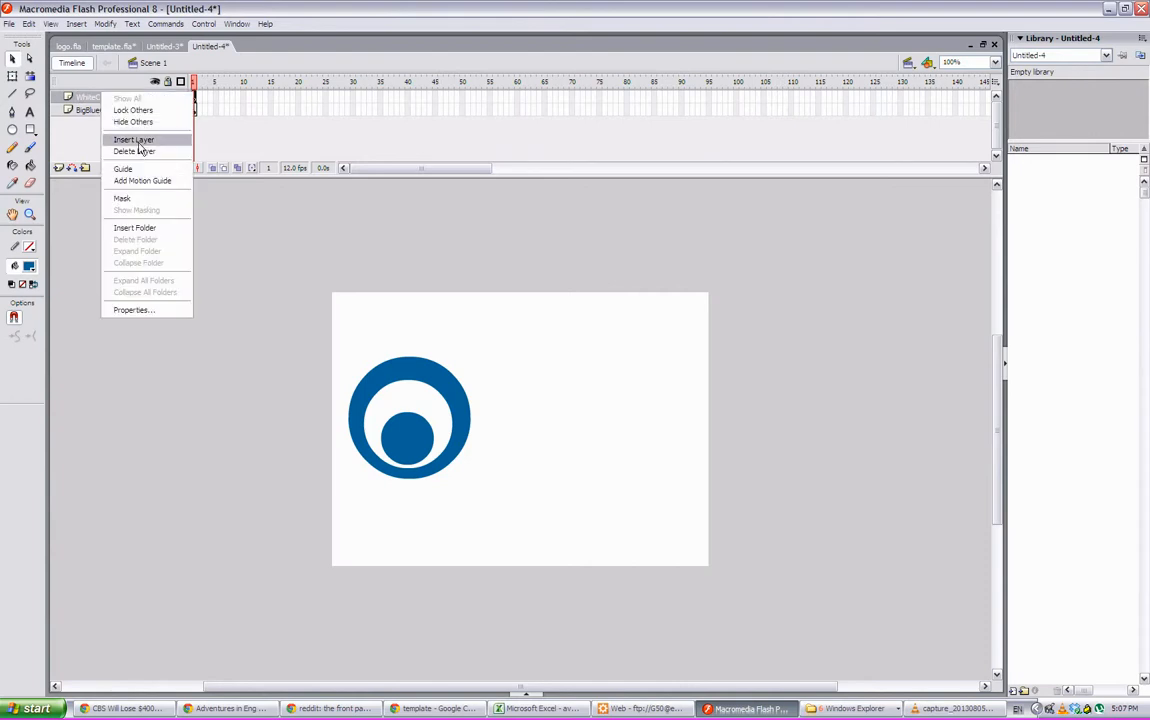
{"action": "left_click", "coordinate": [143, 141]}
{"action": "double_click", "coordinate": [93, 96]}
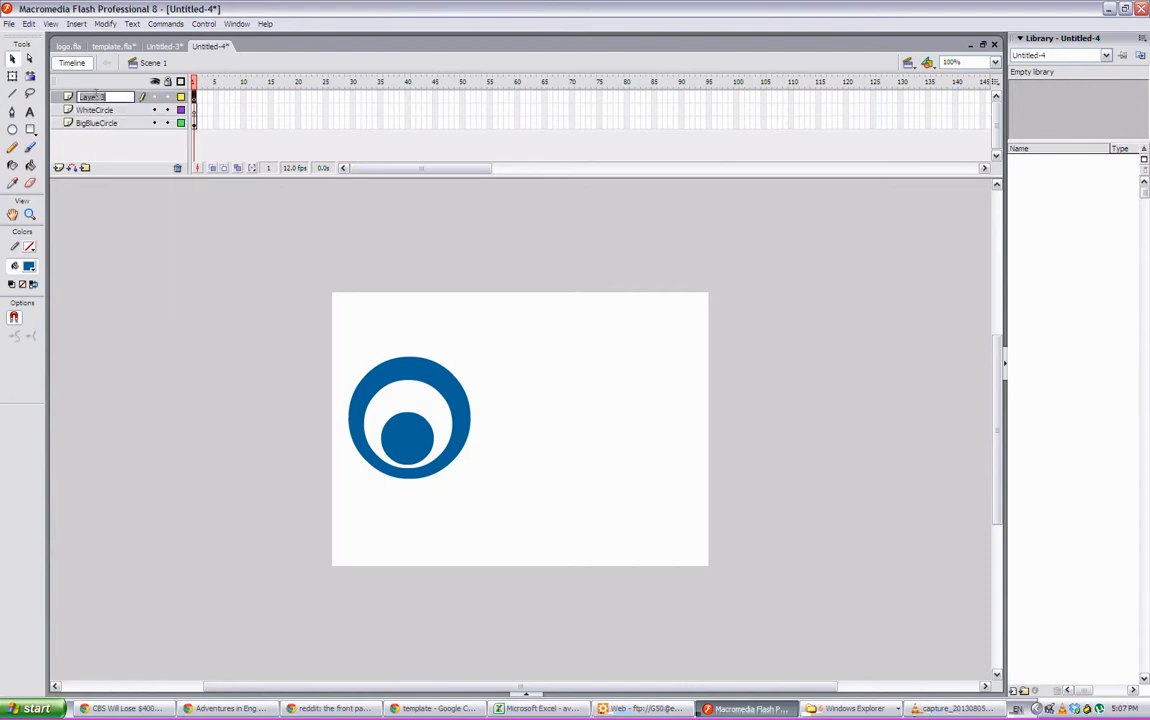
{"action": "type", "text": "Smallblue"}
{"action": "key", "text": "Return"}
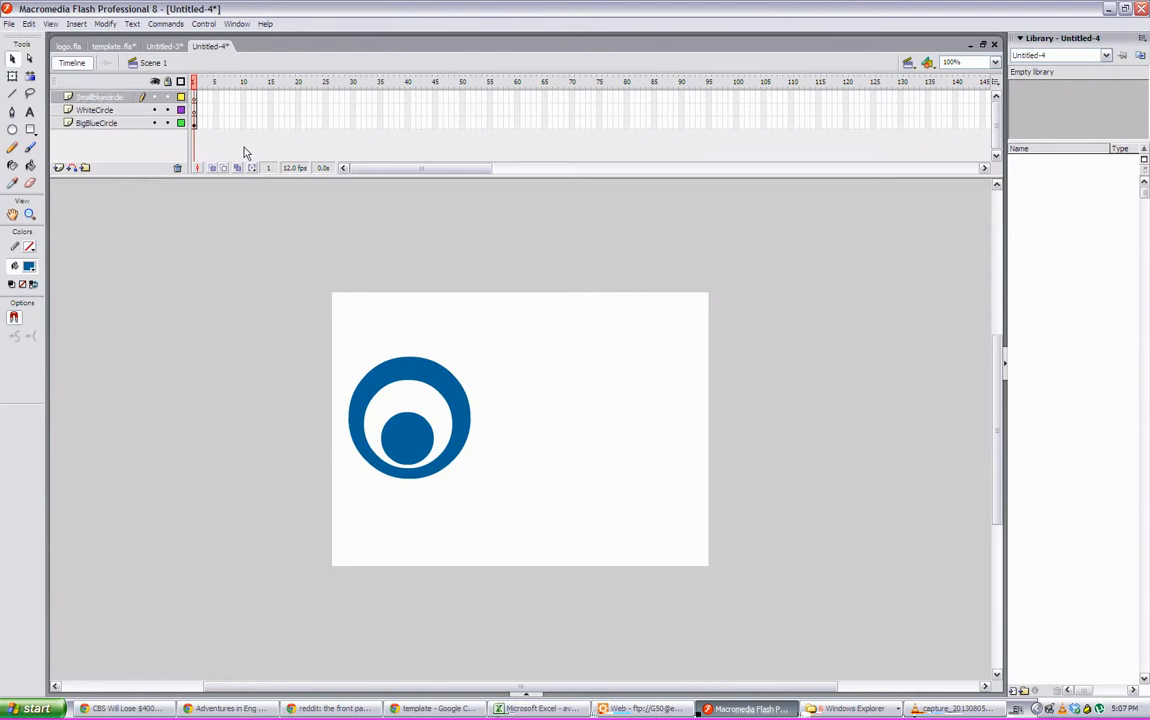
Step: Select all three circles on the BigBlueCircle layer and shift them together slightly to the right on the stage
{"action": "left_click", "coordinate": [194, 123]}
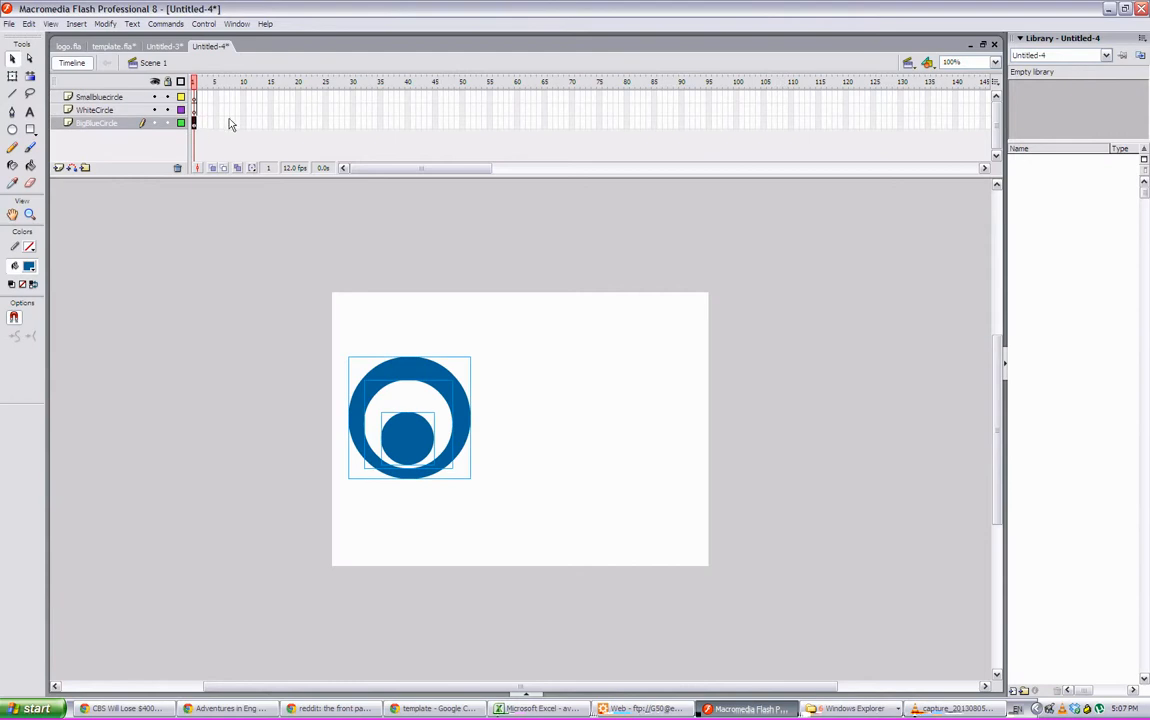
{"action": "left_click", "coordinate": [229, 121]}
{"action": "left_click", "coordinate": [194, 123]}
{"action": "left_click", "coordinate": [197, 138]}
{"action": "left_click", "coordinate": [194, 123]}
{"action": "left_click", "coordinate": [344, 372]}
{"action": "left_click_drag", "start_coordinate": [331, 354], "coordinate": [474, 482]}
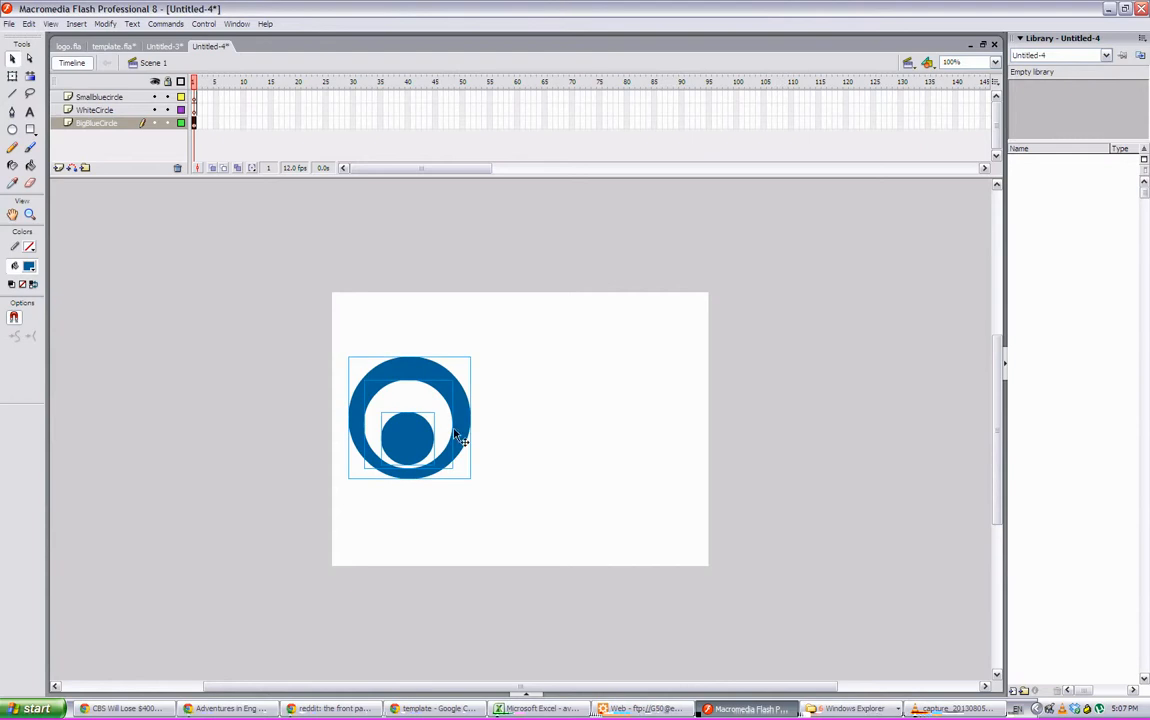
{"action": "left_click_drag", "start_coordinate": [422, 438], "coordinate": [428, 440]}
{"action": "left_click", "coordinate": [345, 325]}
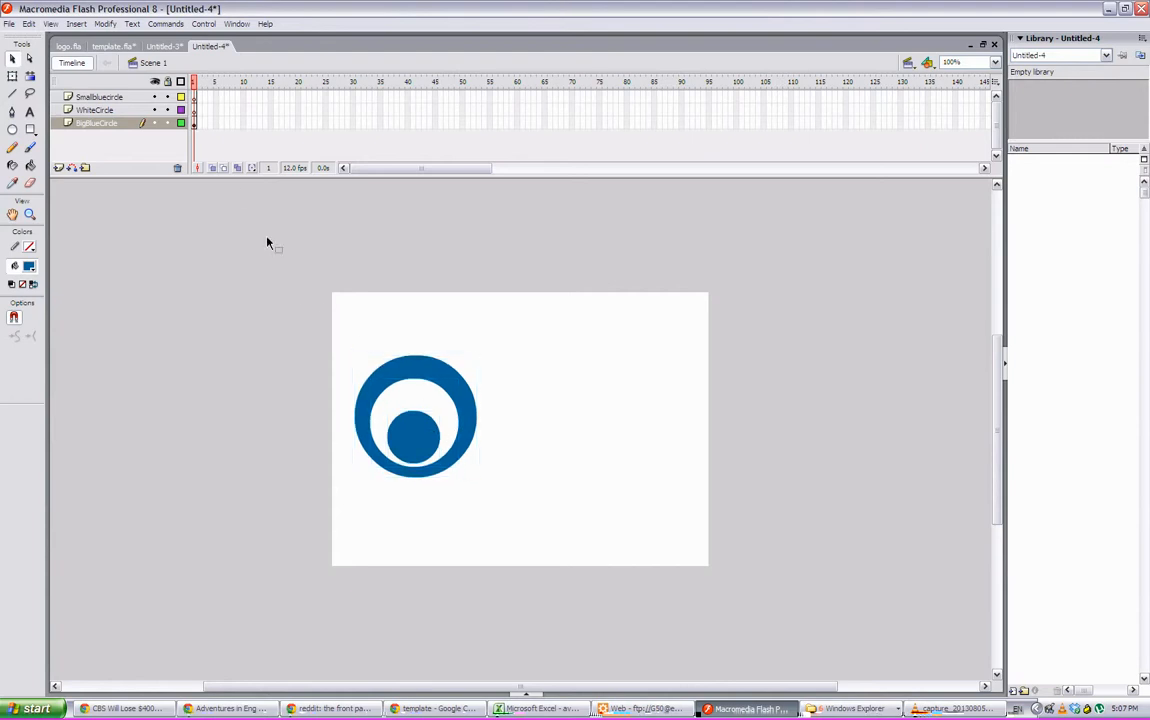
Step: Cut the white circle from the BigBlueCircle layer and paste it in place on frame 1 of the WhiteCircle layer
{"action": "left_click", "coordinate": [195, 110]}
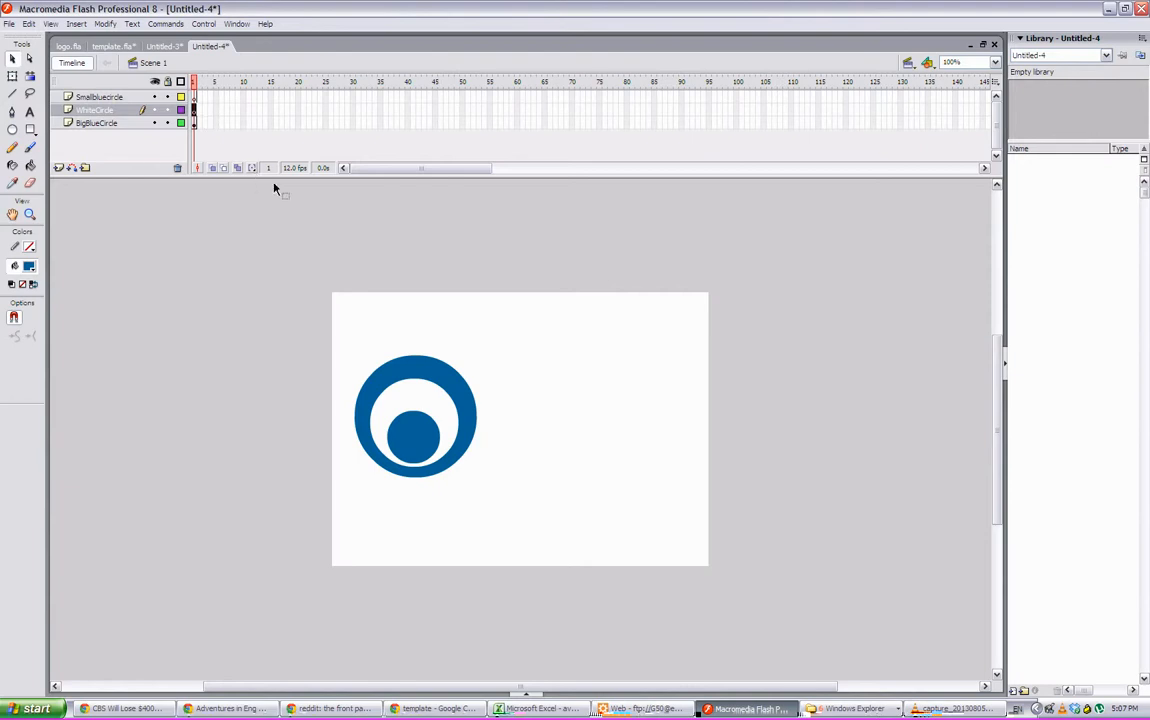
{"action": "left_click", "coordinate": [195, 123]}
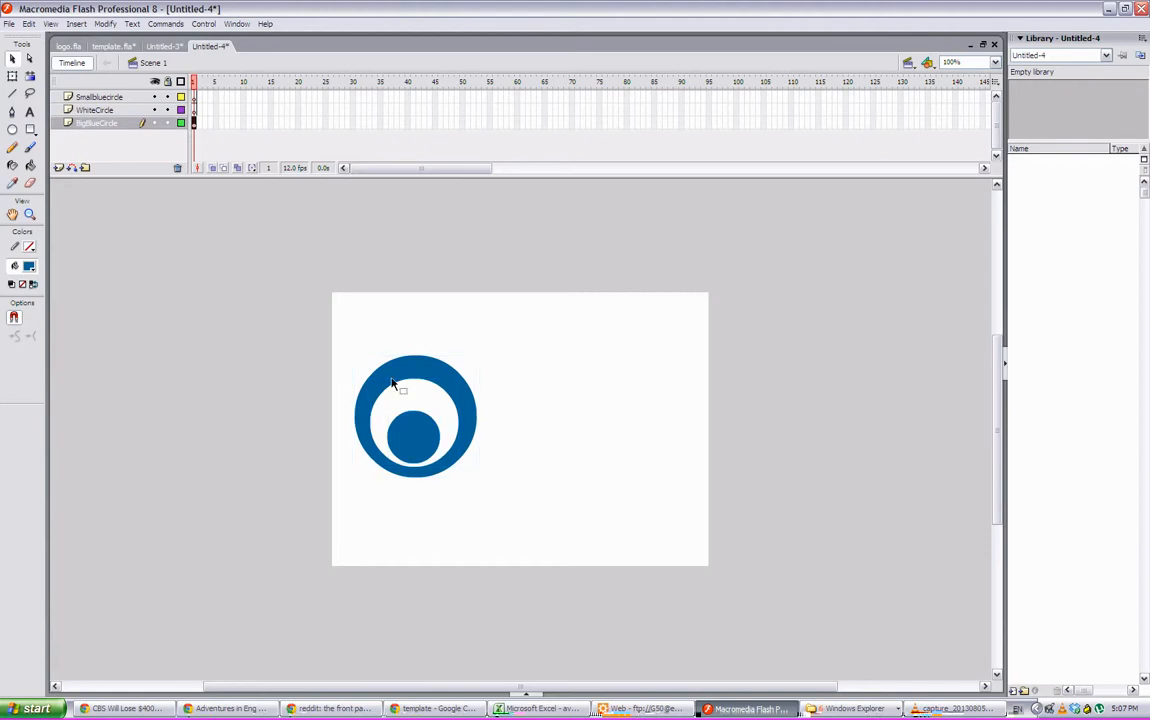
{"action": "left_click", "coordinate": [427, 406]}
{"action": "right_click", "coordinate": [428, 406]}
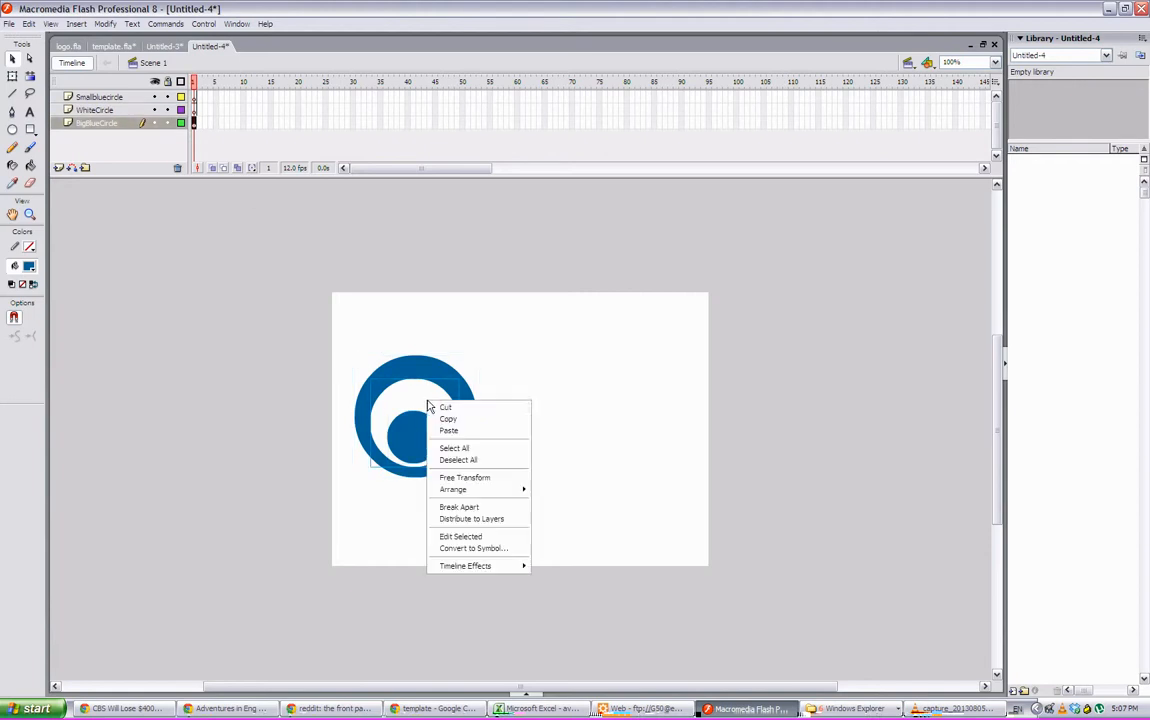
{"action": "left_click", "coordinate": [446, 408]}
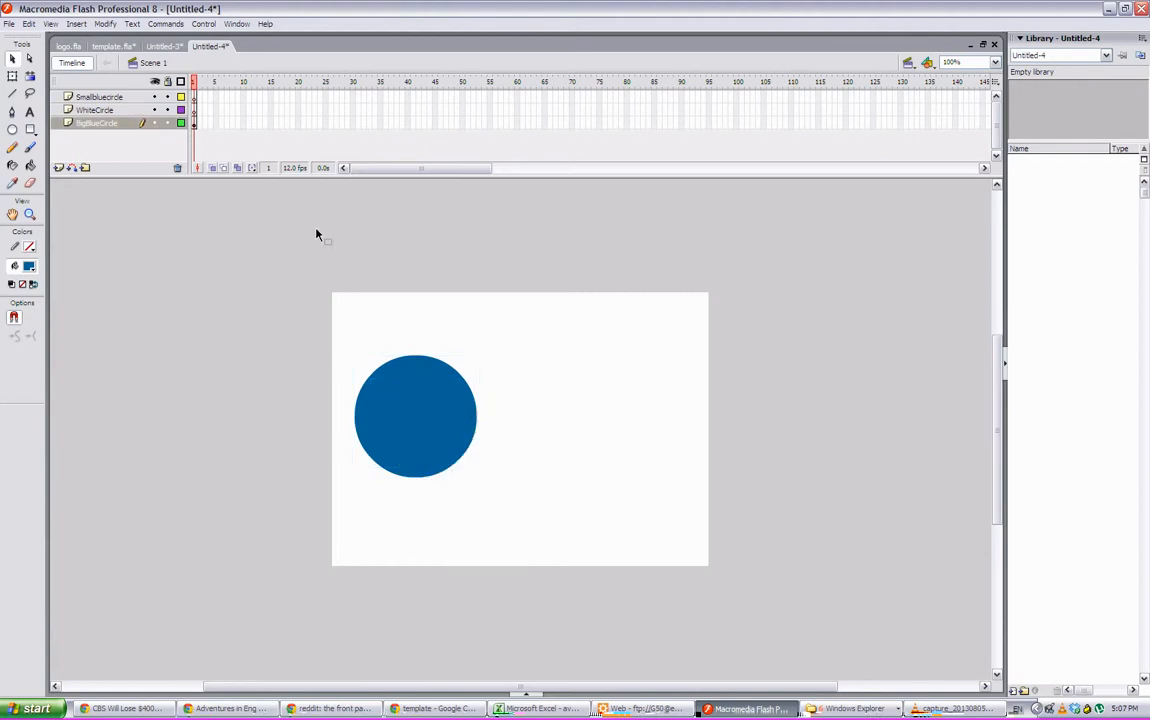
{"action": "left_click", "coordinate": [195, 109]}
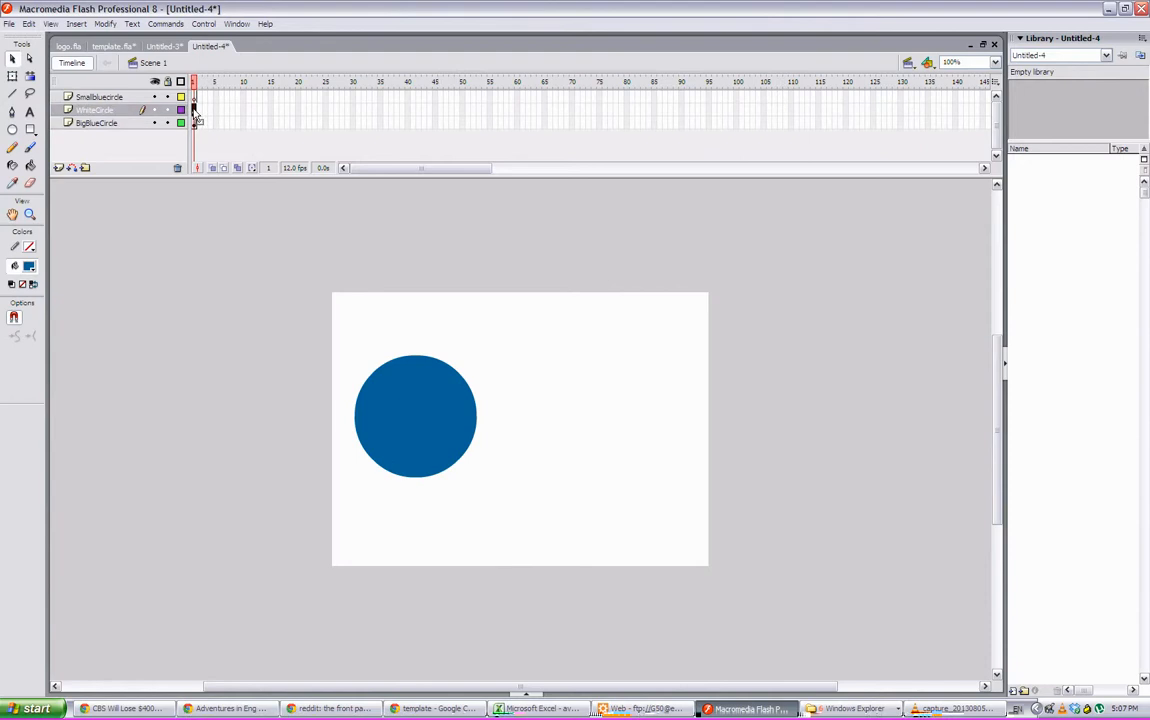
{"action": "right_click", "coordinate": [308, 327]}
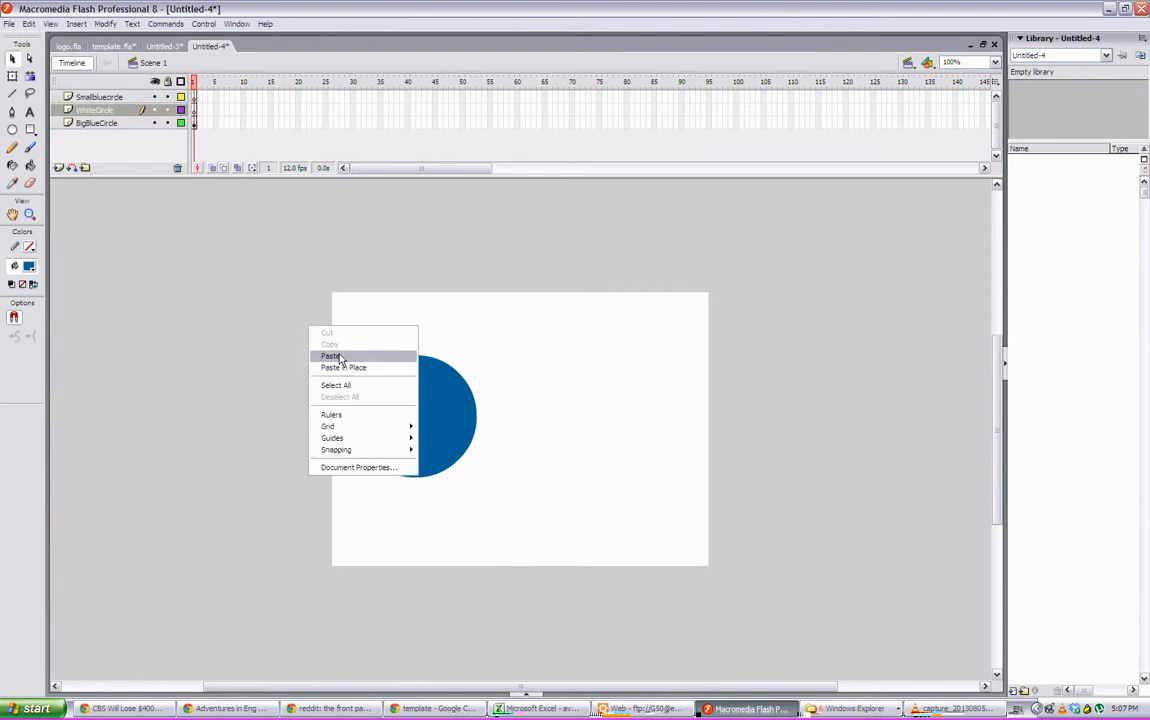
{"action": "left_click", "coordinate": [340, 367]}
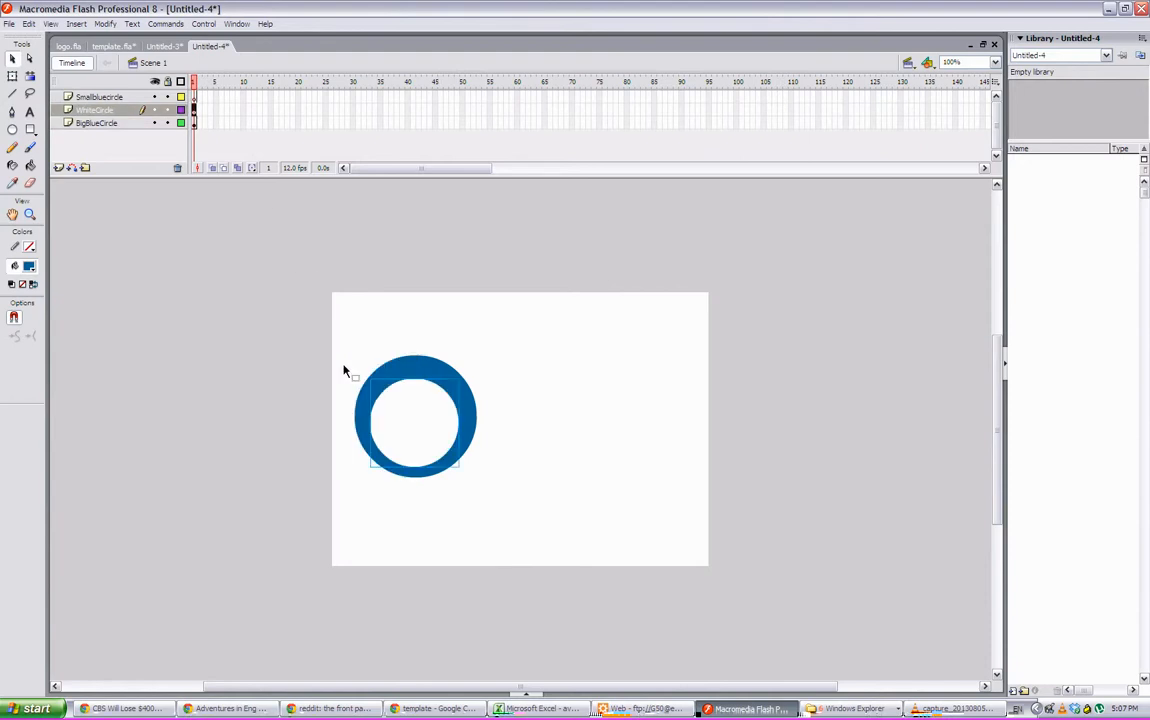
{"action": "left_click", "coordinate": [302, 321]}
{"action": "left_click", "coordinate": [406, 412]}
Step: Hide the WhiteCircle layer, and cut the small blue circle from BigBlueCircle and paste it in place on the Smallbluecircle layer
{"action": "left_click", "coordinate": [100, 122]}
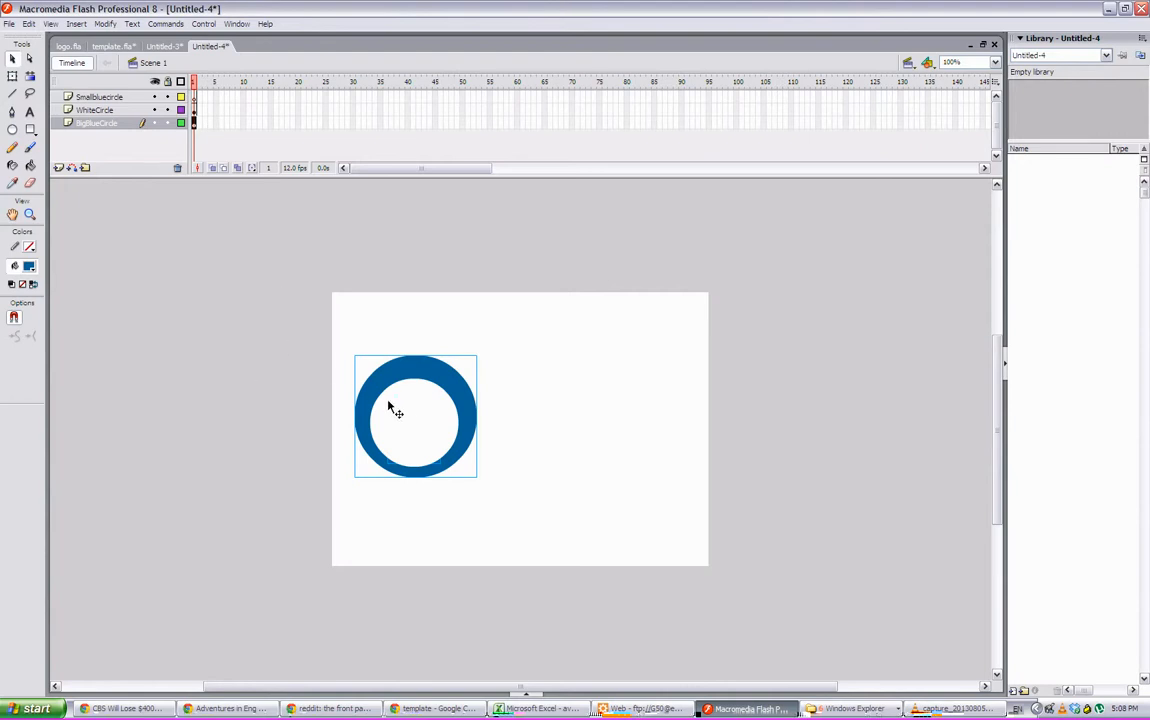
{"action": "left_click", "coordinate": [154, 110]}
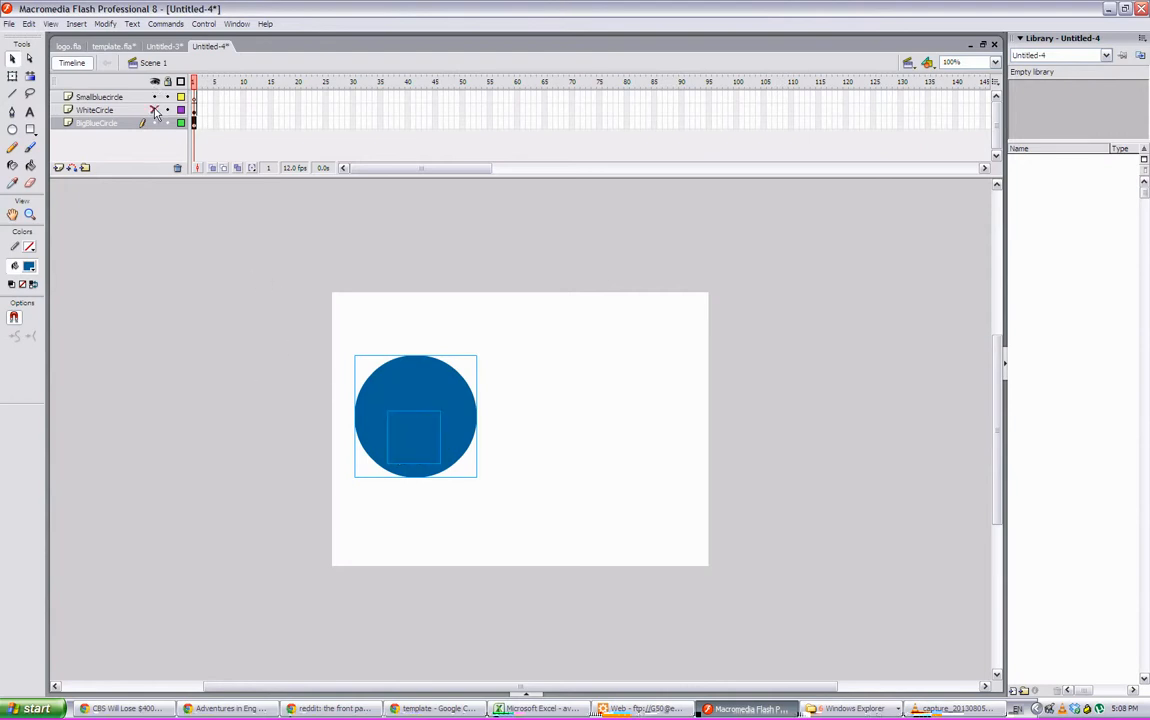
{"action": "left_click", "coordinate": [255, 448]}
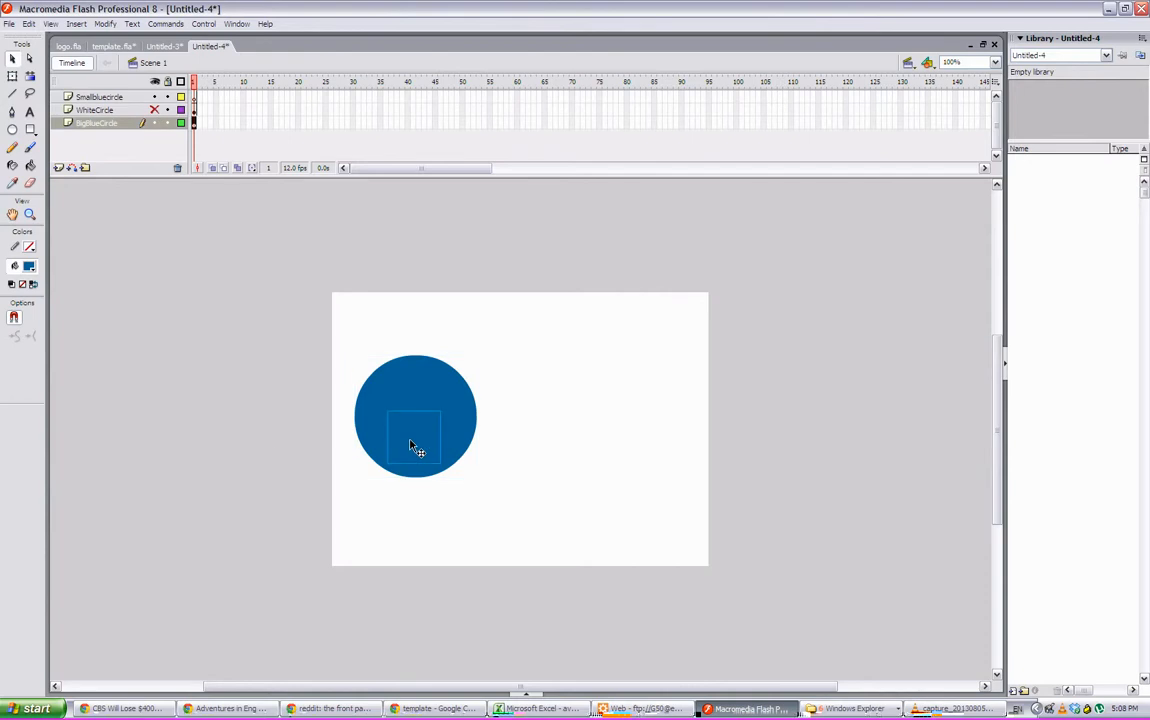
{"action": "right_click", "coordinate": [410, 443]}
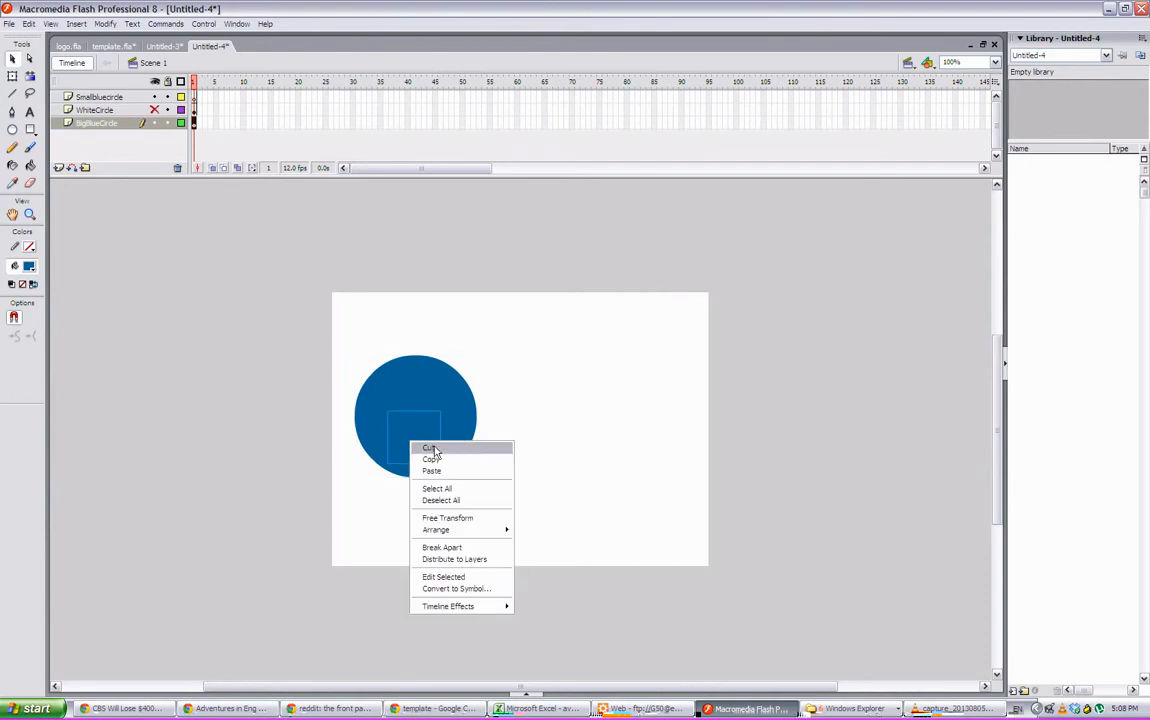
{"action": "left_click", "coordinate": [434, 450]}
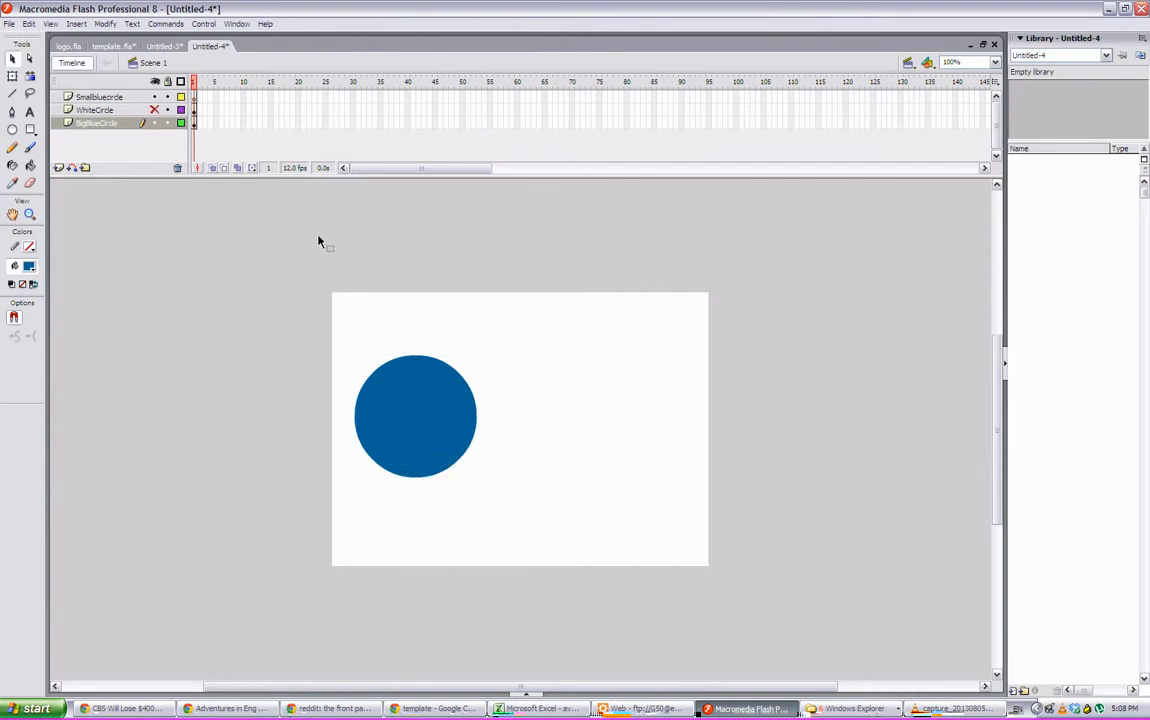
{"action": "left_click", "coordinate": [176, 96]}
{"action": "right_click", "coordinate": [260, 263]}
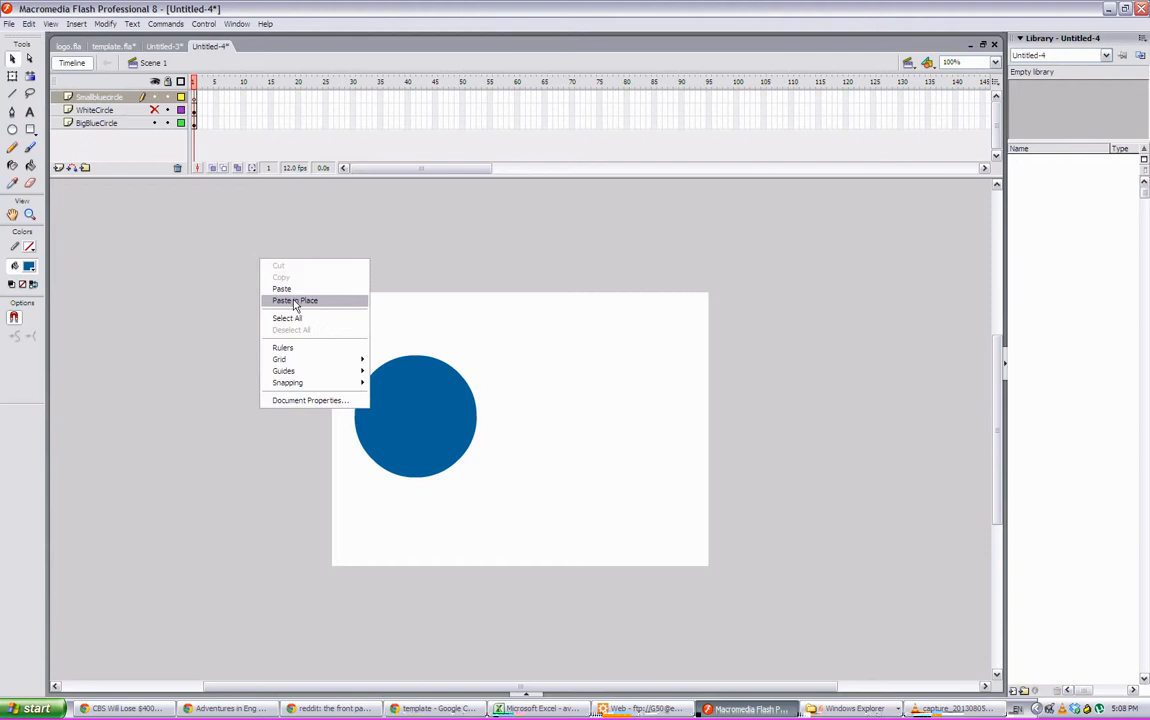
{"action": "left_click", "coordinate": [295, 301]}
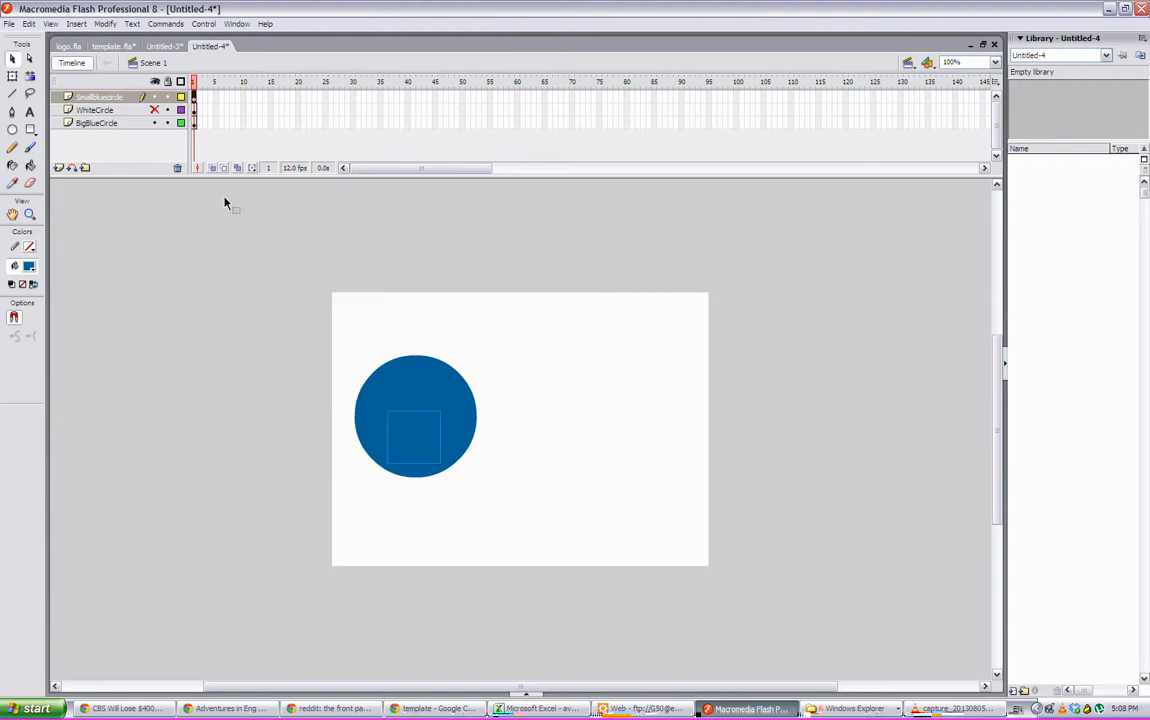
Step: Show the WhiteCircle layer again and select each circle in turn to check which layer holds it
{"action": "left_click", "coordinate": [153, 110]}
{"action": "left_click", "coordinate": [253, 361]}
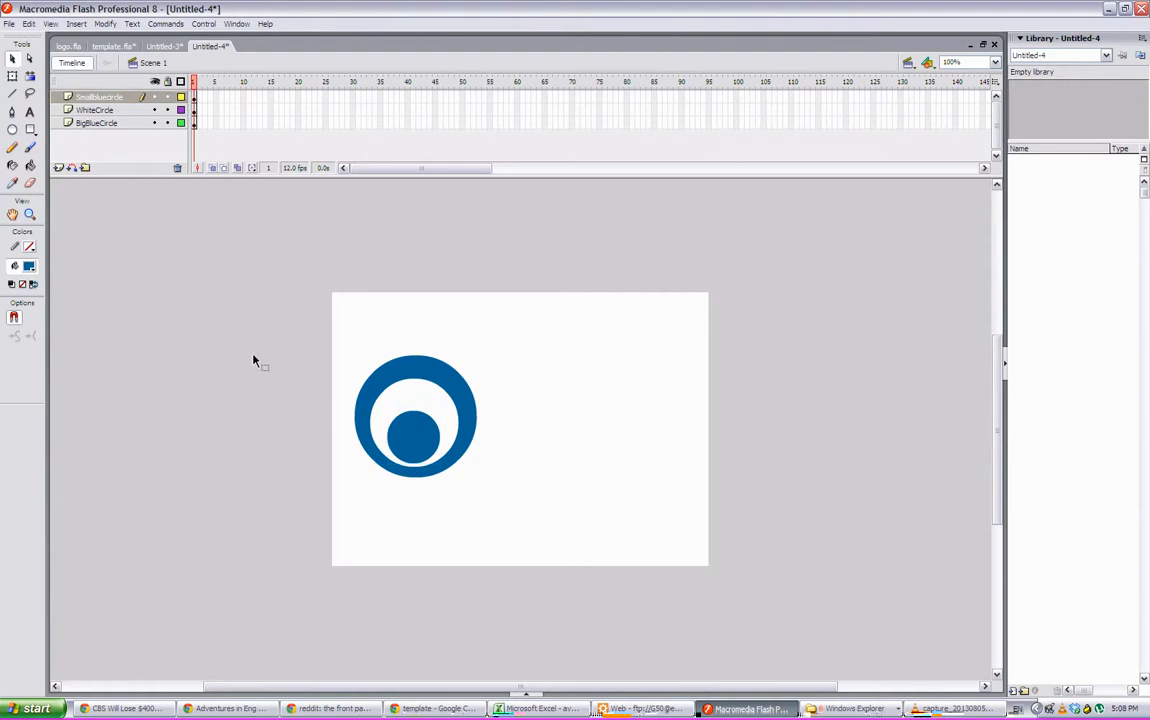
{"action": "left_click", "coordinate": [424, 438]}
{"action": "left_click", "coordinate": [409, 401]}
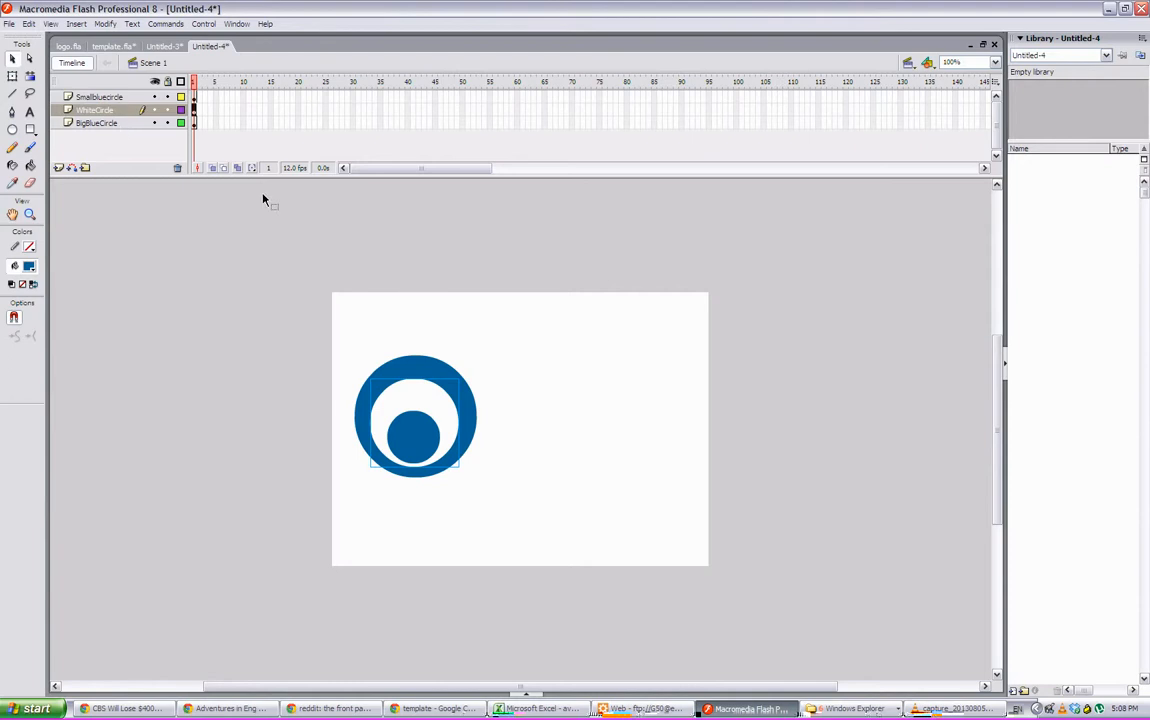
{"action": "left_click", "coordinate": [425, 369]}
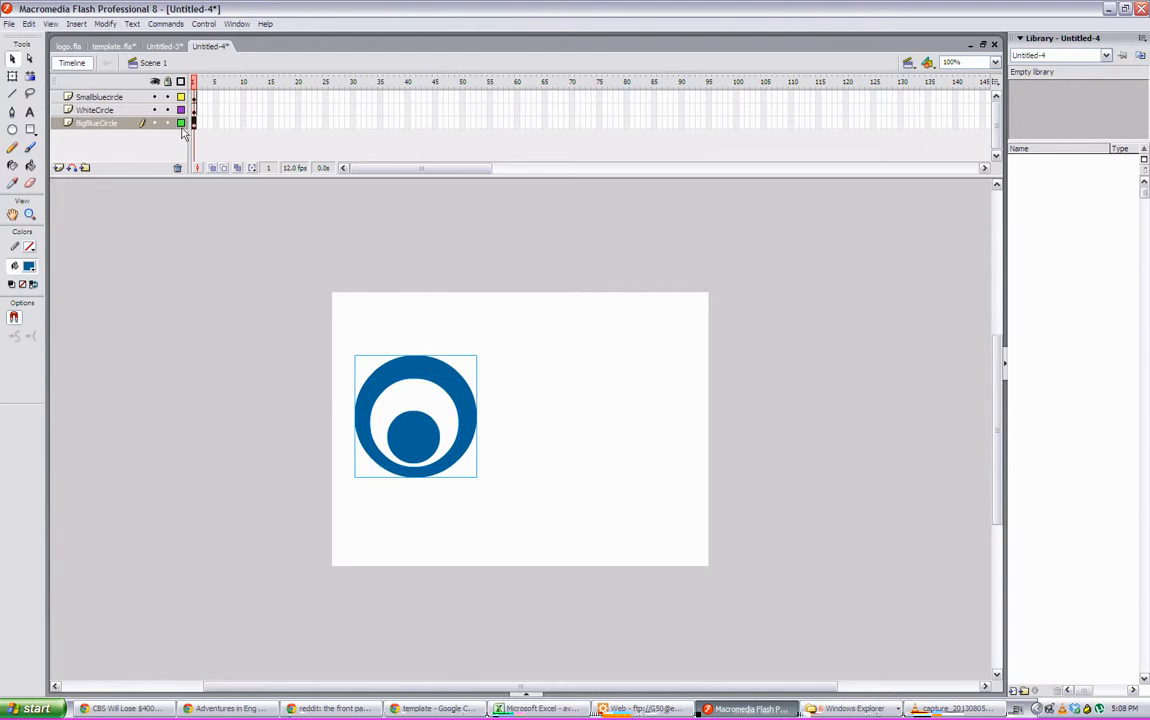
Step: Move the WhiteCircle layer below BigBlueCircle in the stacking order and select the small blue circle
{"action": "left_click", "coordinate": [107, 111]}
{"action": "left_click_drag", "start_coordinate": [108, 112], "coordinate": [110, 133]}
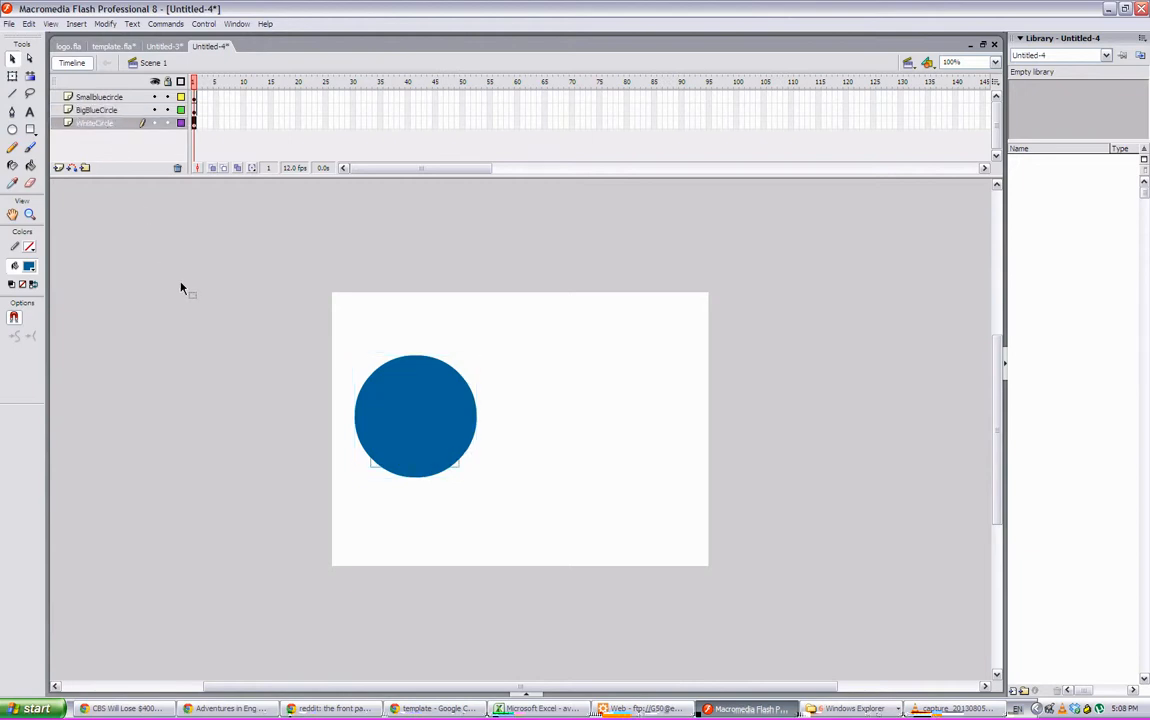
{"action": "left_click", "coordinate": [422, 447]}
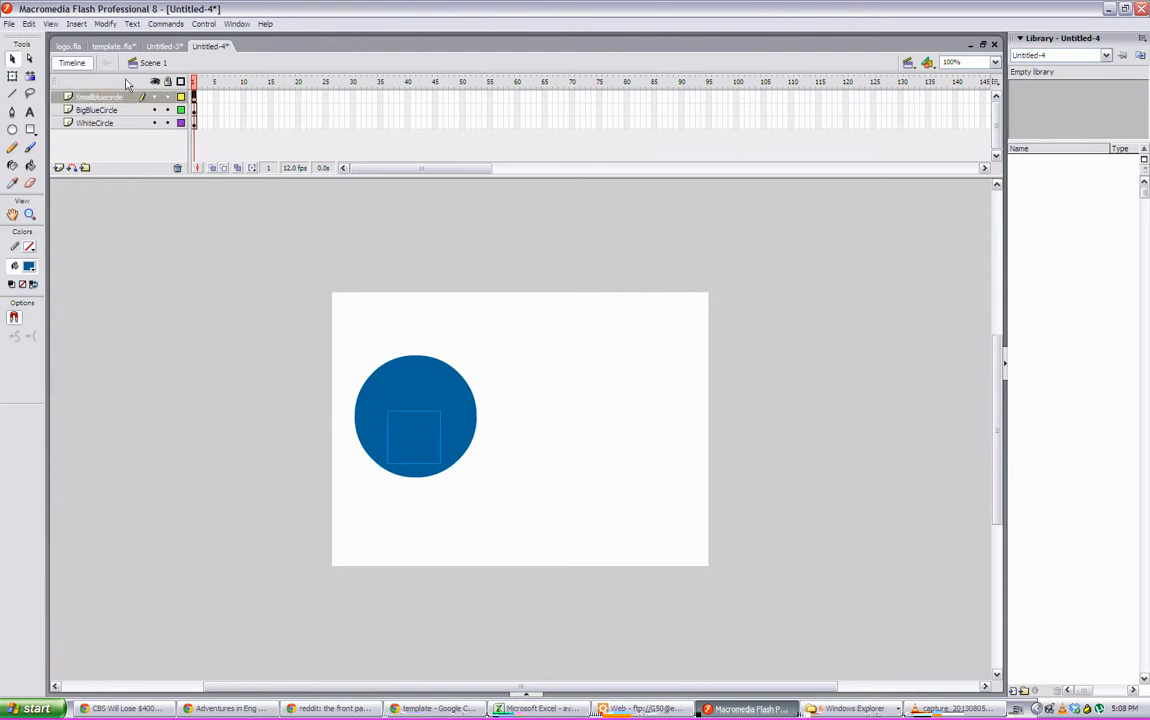
Step: Reorder the layers so Smallbluecircle is on top, WhiteCircle in the middle and BigBlueCircle underneath
{"action": "left_click_drag", "start_coordinate": [127, 100], "coordinate": [129, 144]}
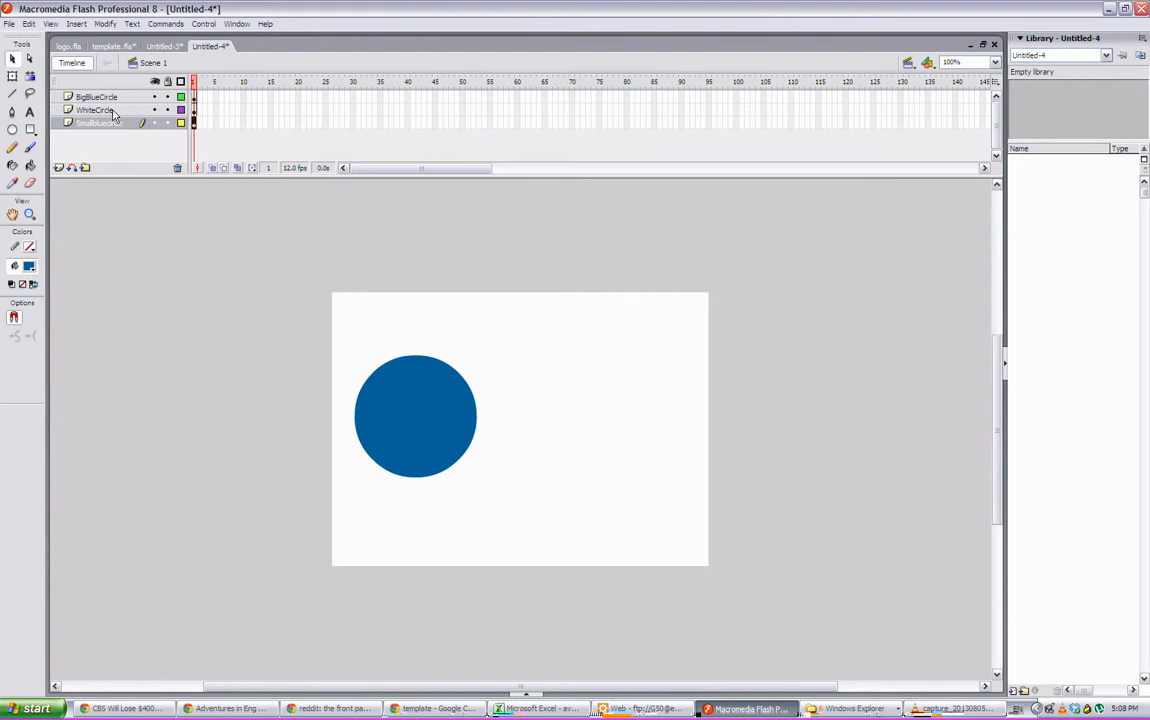
{"action": "left_click", "coordinate": [112, 113]}
{"action": "left_click_drag", "start_coordinate": [113, 114], "coordinate": [103, 92]}
{"action": "left_click", "coordinate": [113, 121]}
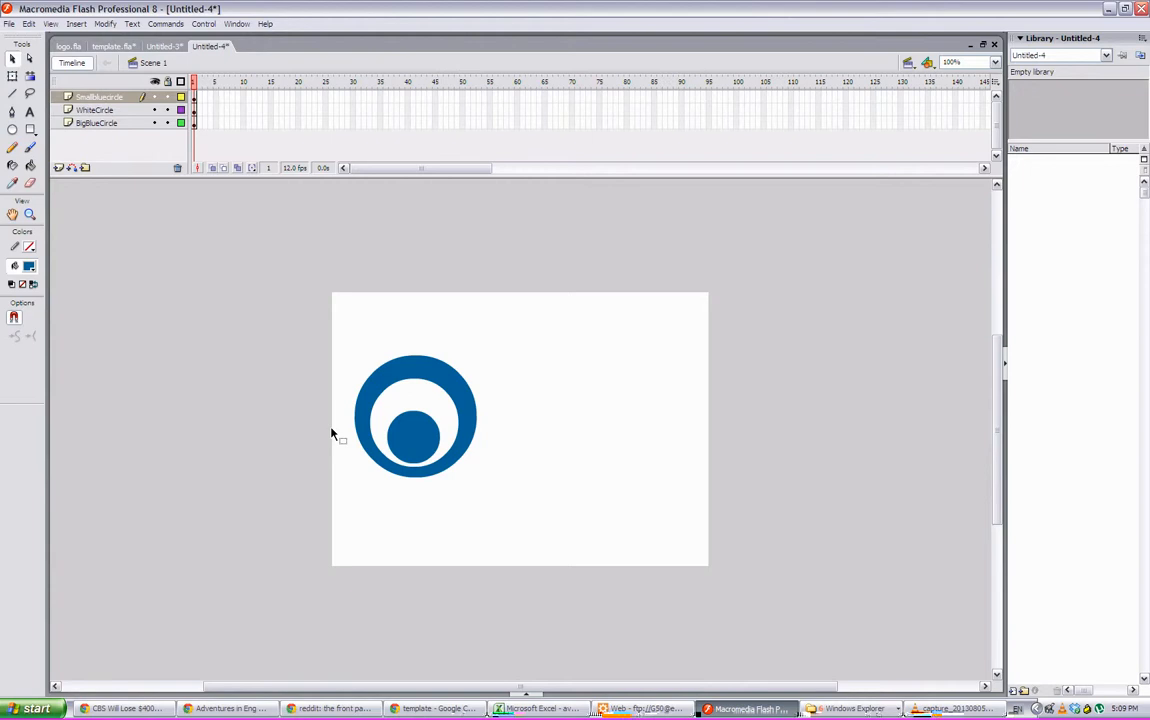
Step: Add the text "U-Solutions" beside the circles and move it closer to the big blue circle
{"action": "left_click", "coordinate": [32, 115]}
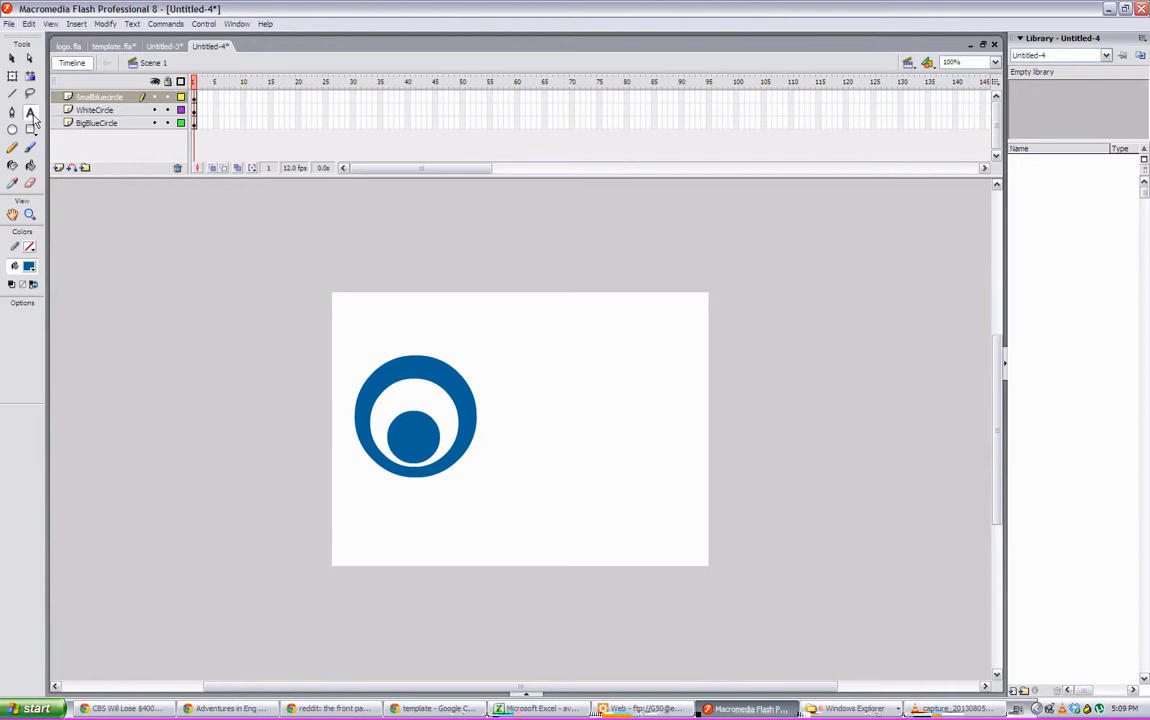
{"action": "left_click", "coordinate": [508, 408]}
{"action": "type", "text": "c"}
{"action": "key", "text": "BackSpace"}
{"action": "type", "text": "U-Solutions"}
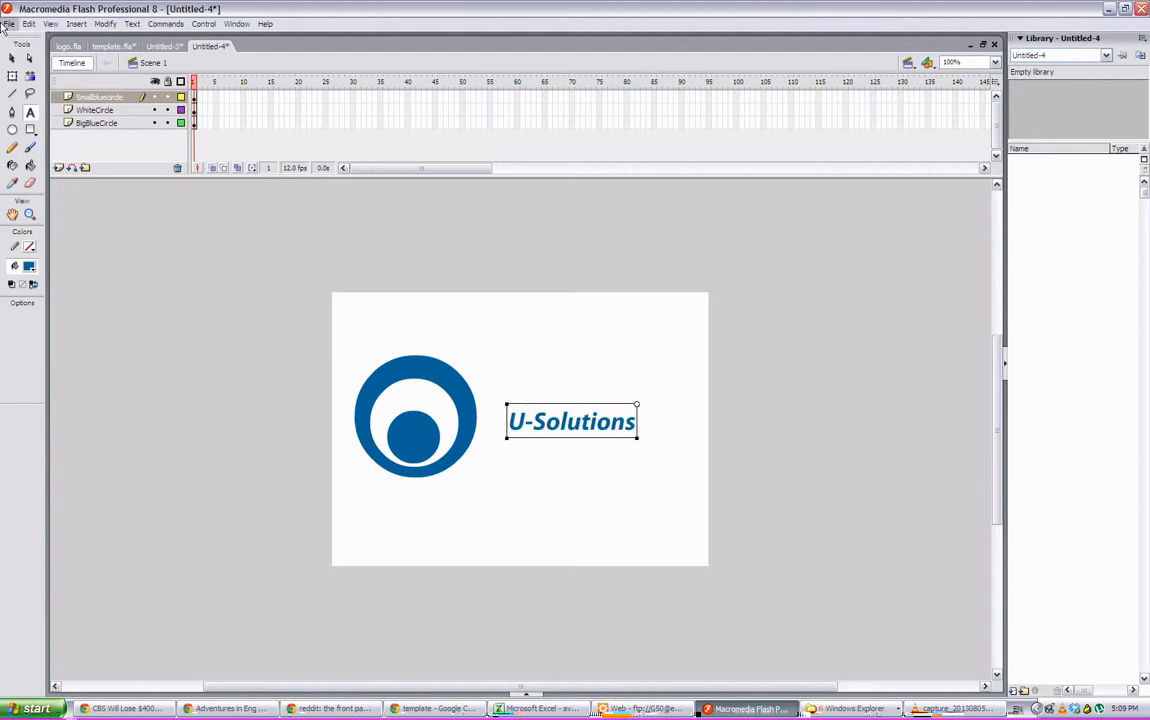
{"action": "left_click", "coordinate": [12, 58]}
{"action": "left_click_drag", "start_coordinate": [553, 436], "coordinate": [519, 427]}
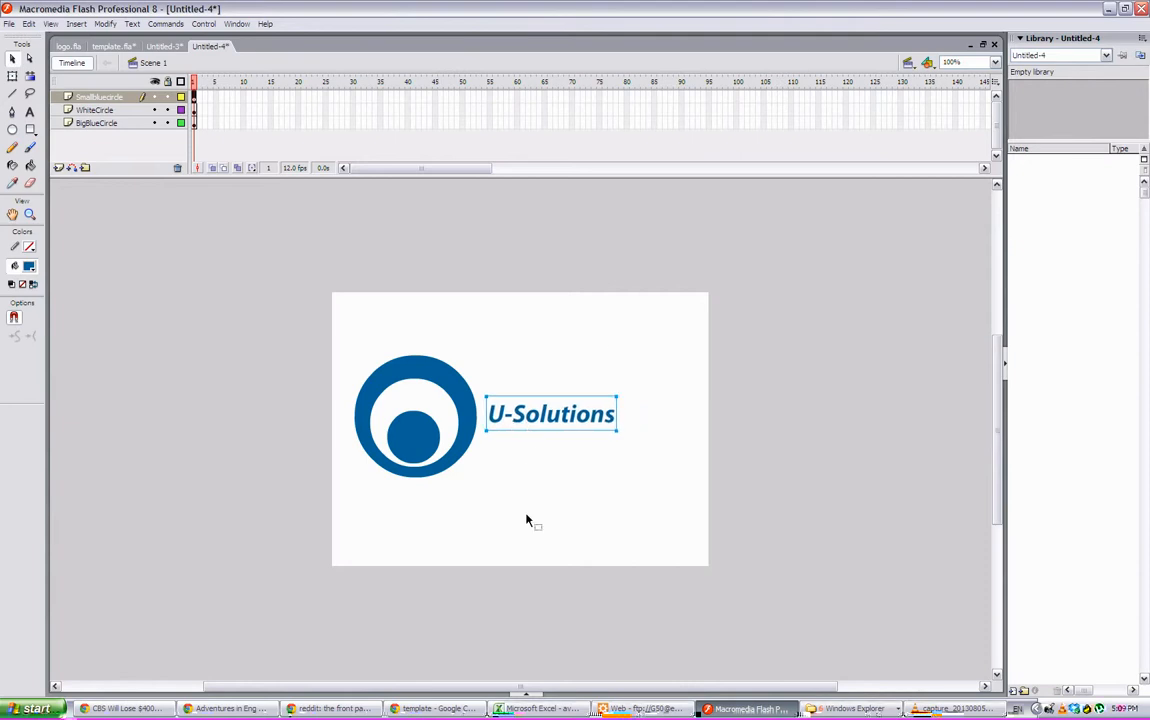
Step: Show the properties of the U-Solutions text, with the Actions collapsed, and set the text color to dark red
{"action": "left_click", "coordinate": [526, 692]}
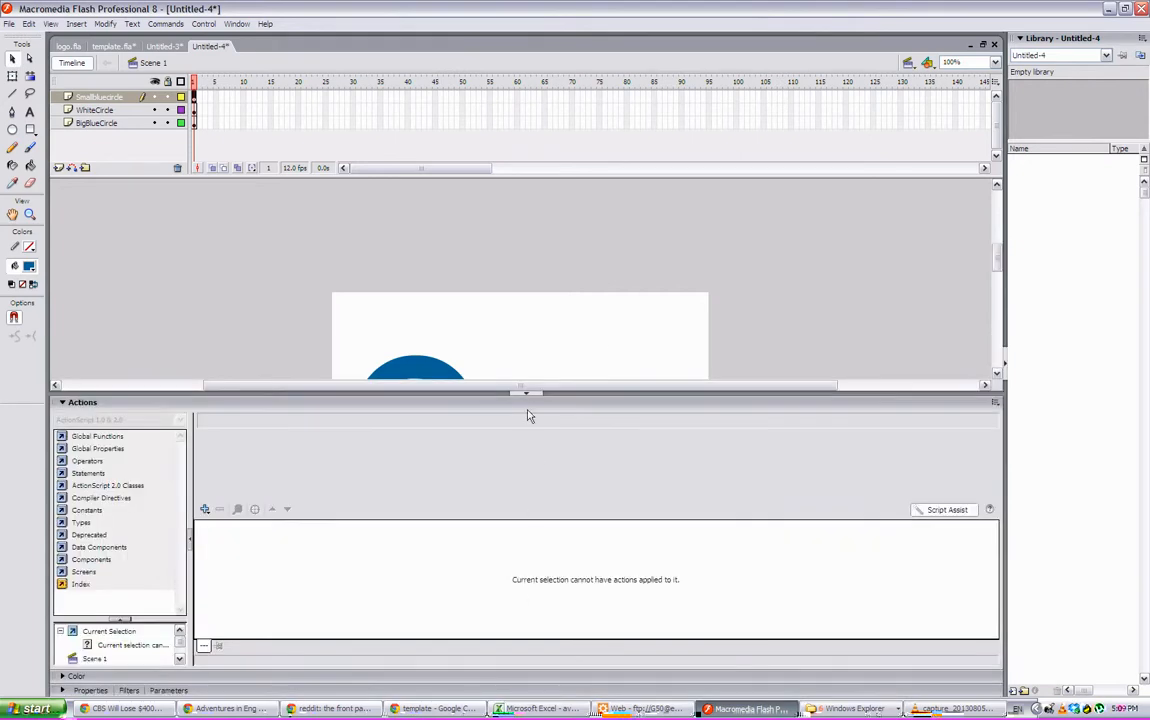
{"action": "left_click", "coordinate": [88, 402]}
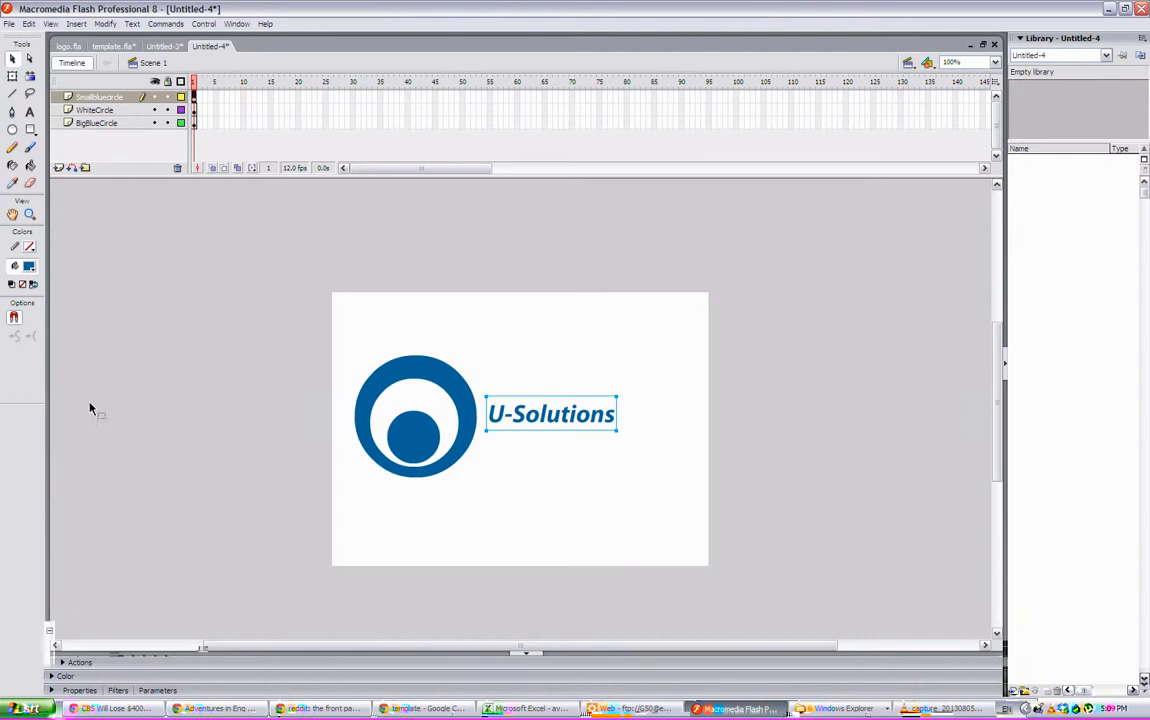
{"action": "left_click", "coordinate": [72, 692]}
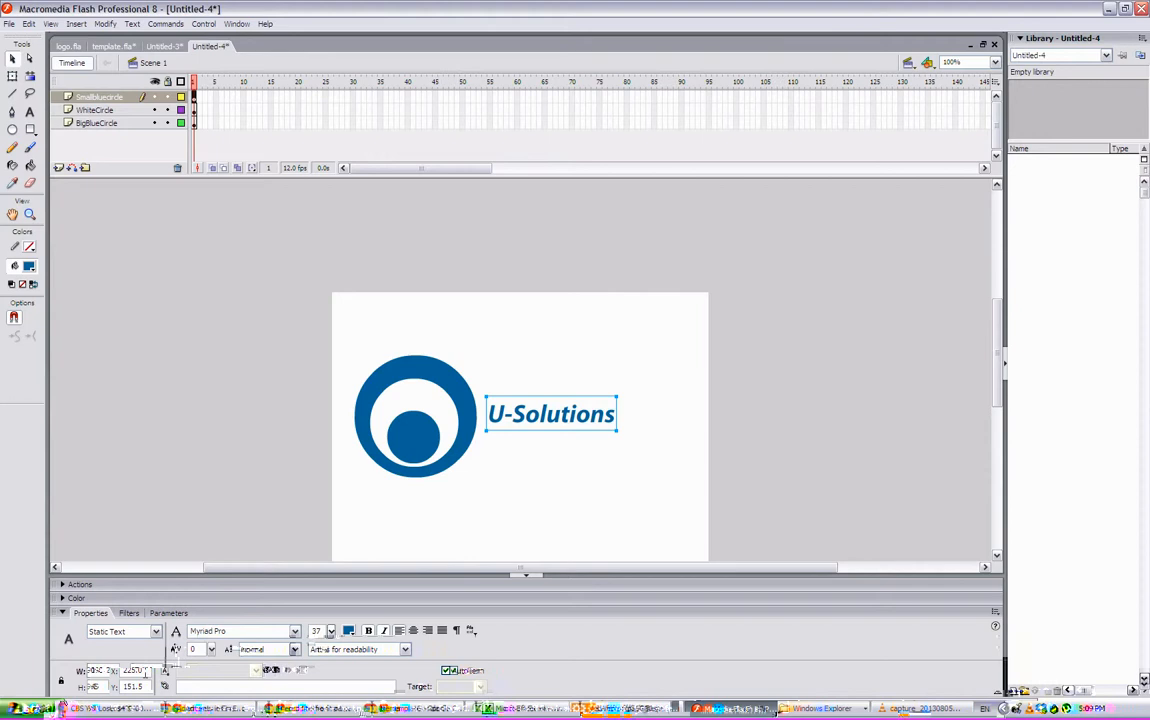
{"action": "left_click", "coordinate": [348, 630]}
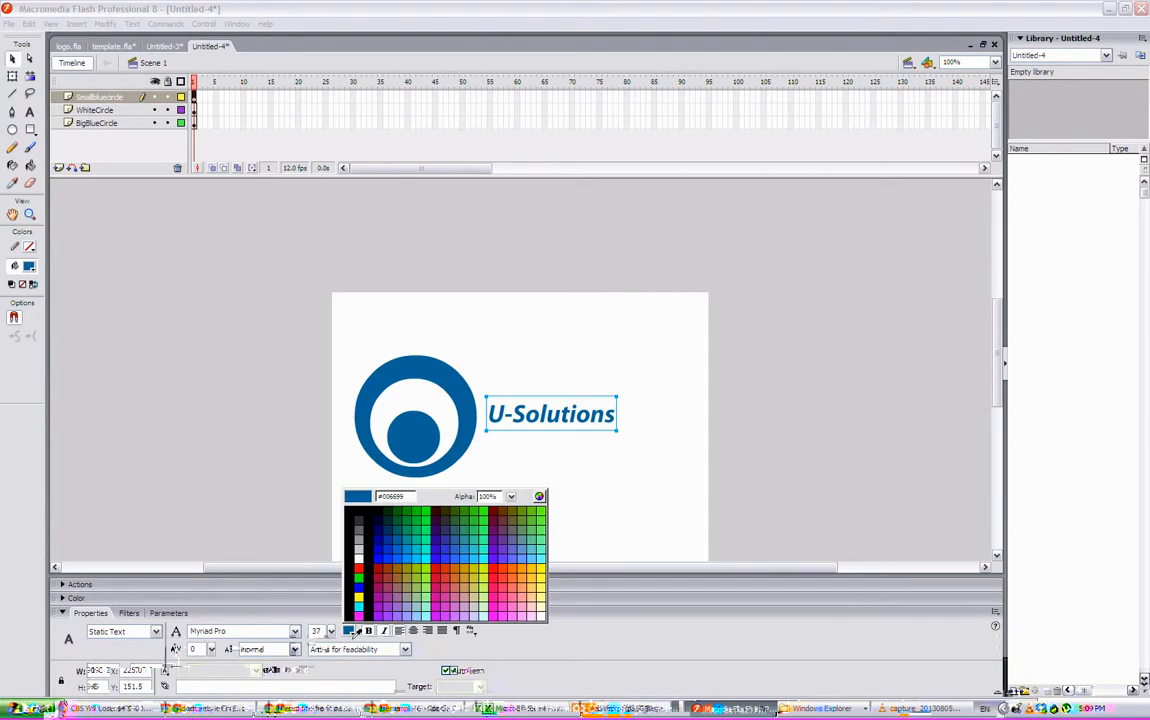
{"action": "left_click", "coordinate": [380, 577]}
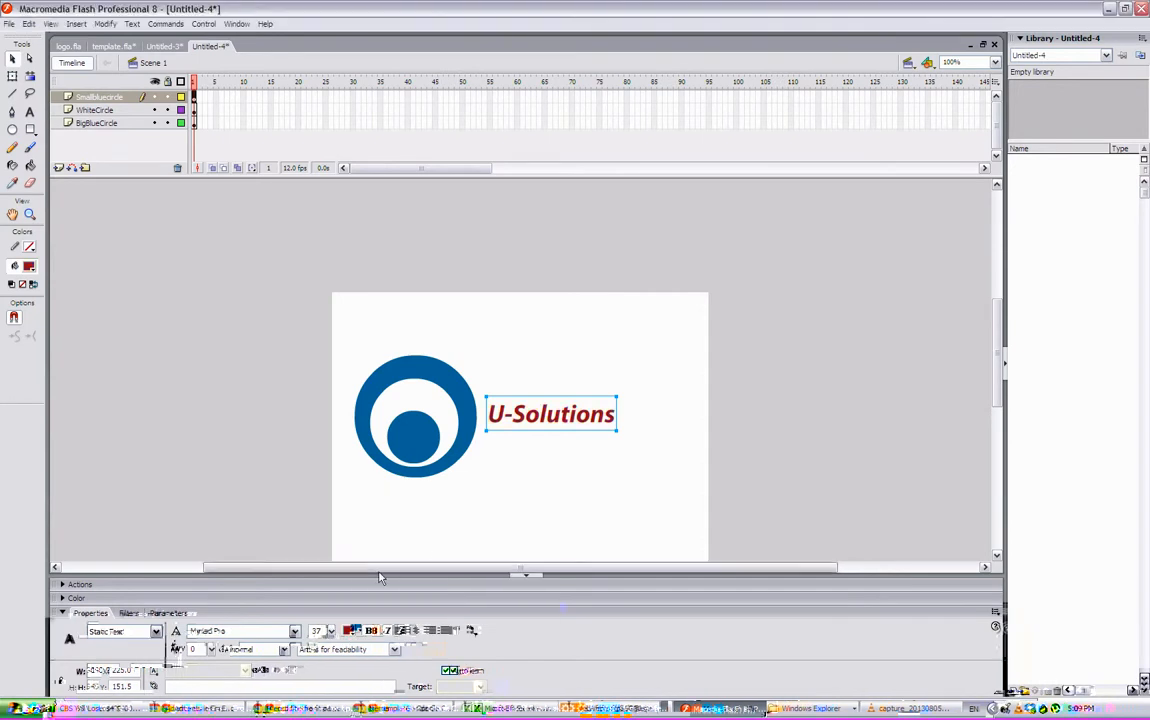
Step: Set the U-Solutions text to size 60 and change its font to Magneto
{"action": "left_click", "coordinate": [331, 631]}
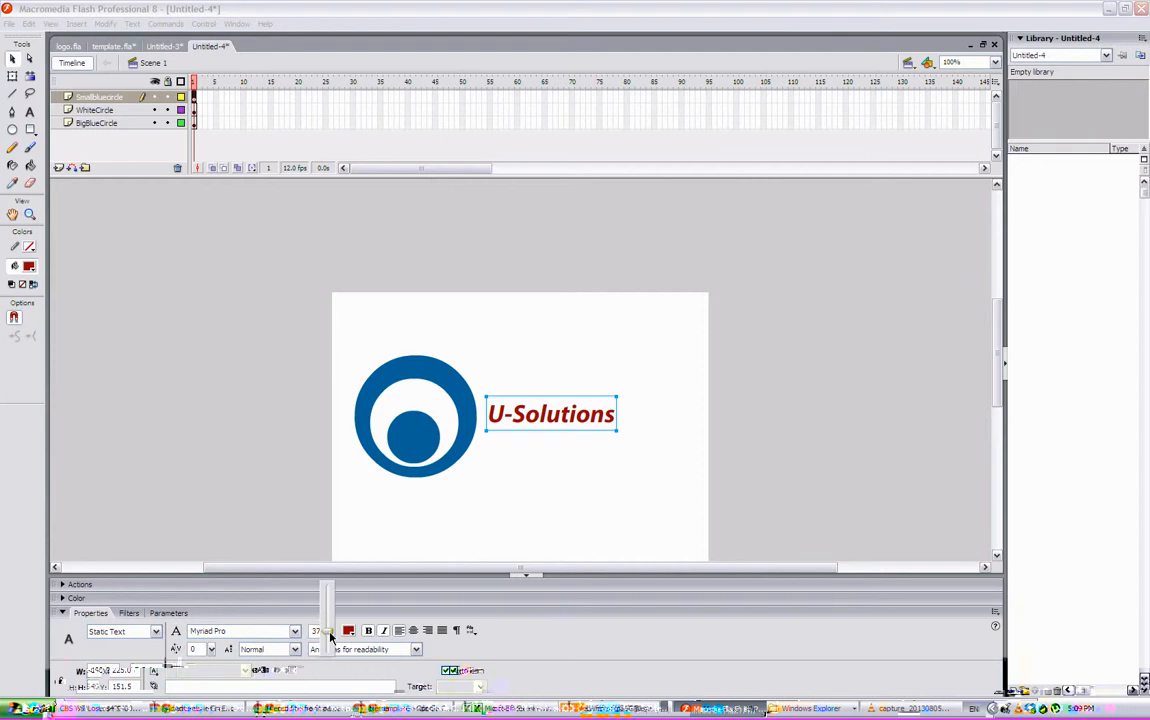
{"action": "left_click_drag", "start_coordinate": [331, 636], "coordinate": [331, 617]}
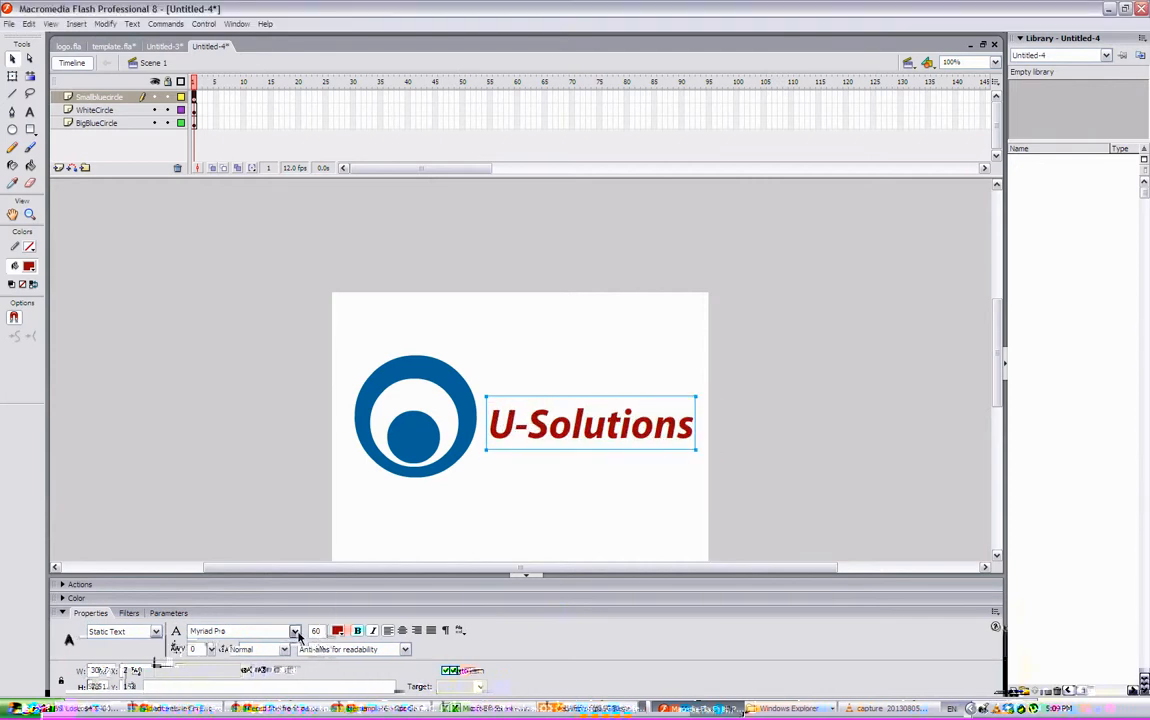
{"action": "left_click", "coordinate": [295, 631]}
{"action": "left_click_drag", "start_coordinate": [296, 575], "coordinate": [295, 528]}
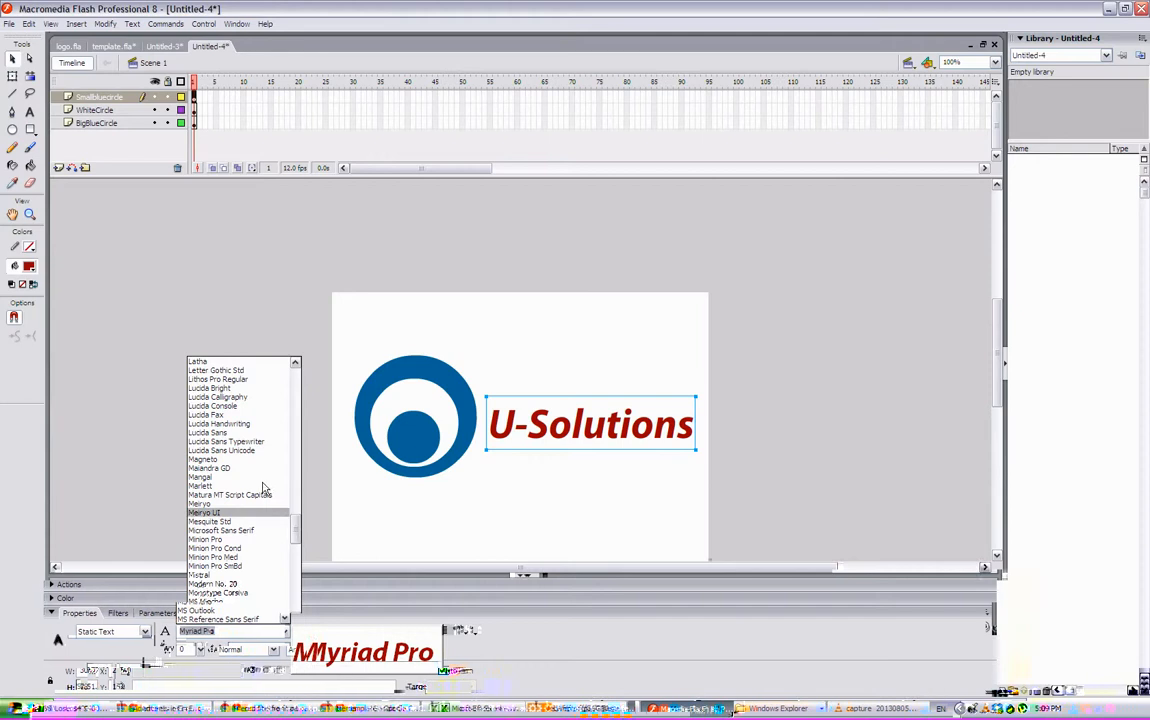
{"action": "left_click", "coordinate": [213, 461]}
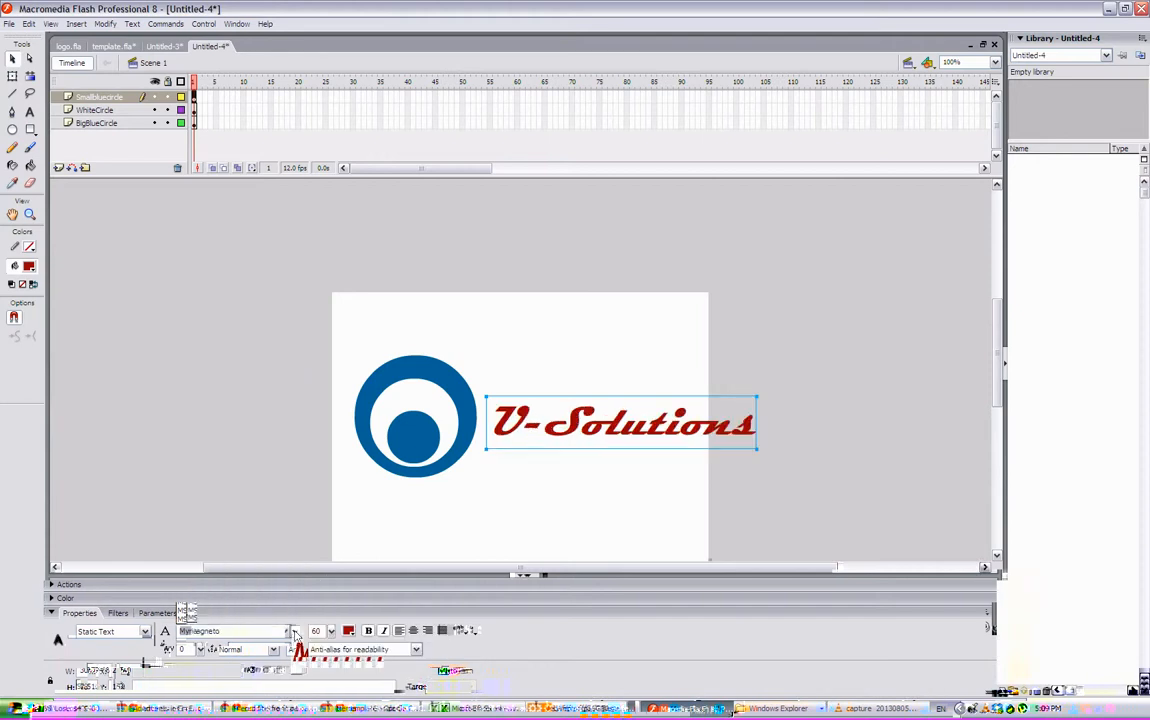
Step: Recolor the U-Solutions text with the blue sampled from the big circle, and nudge the small blue circle slightly within the white circle
{"action": "left_click", "coordinate": [349, 634]}
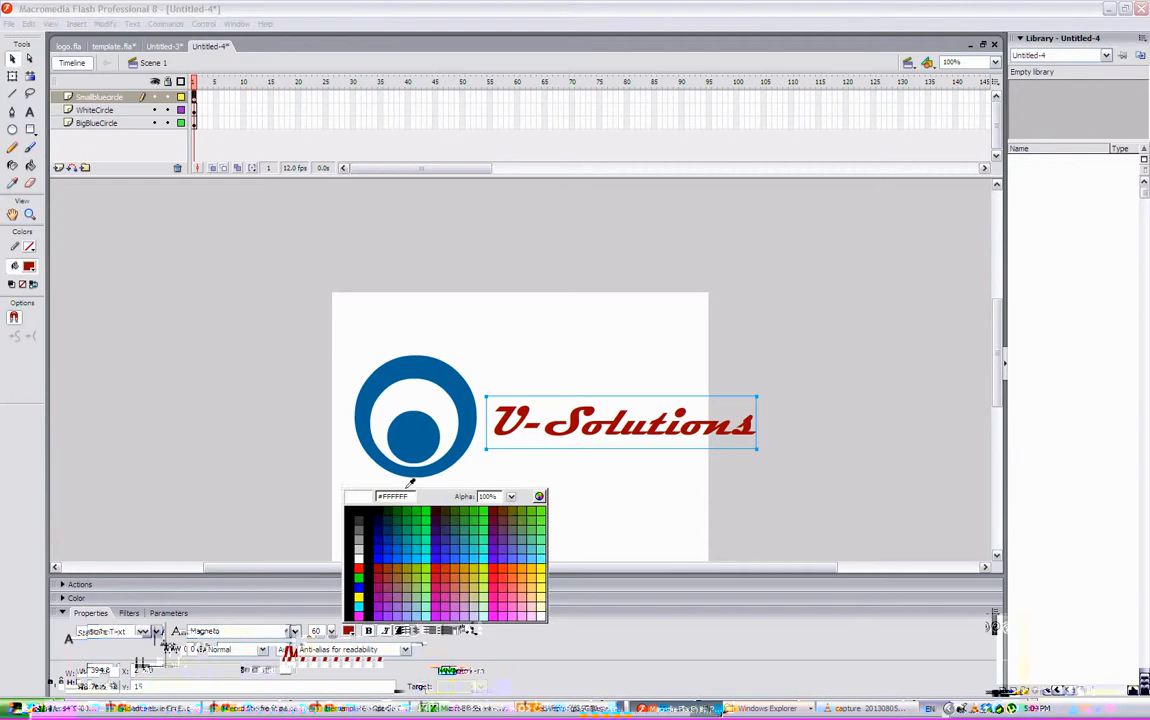
{"action": "left_click", "coordinate": [376, 402]}
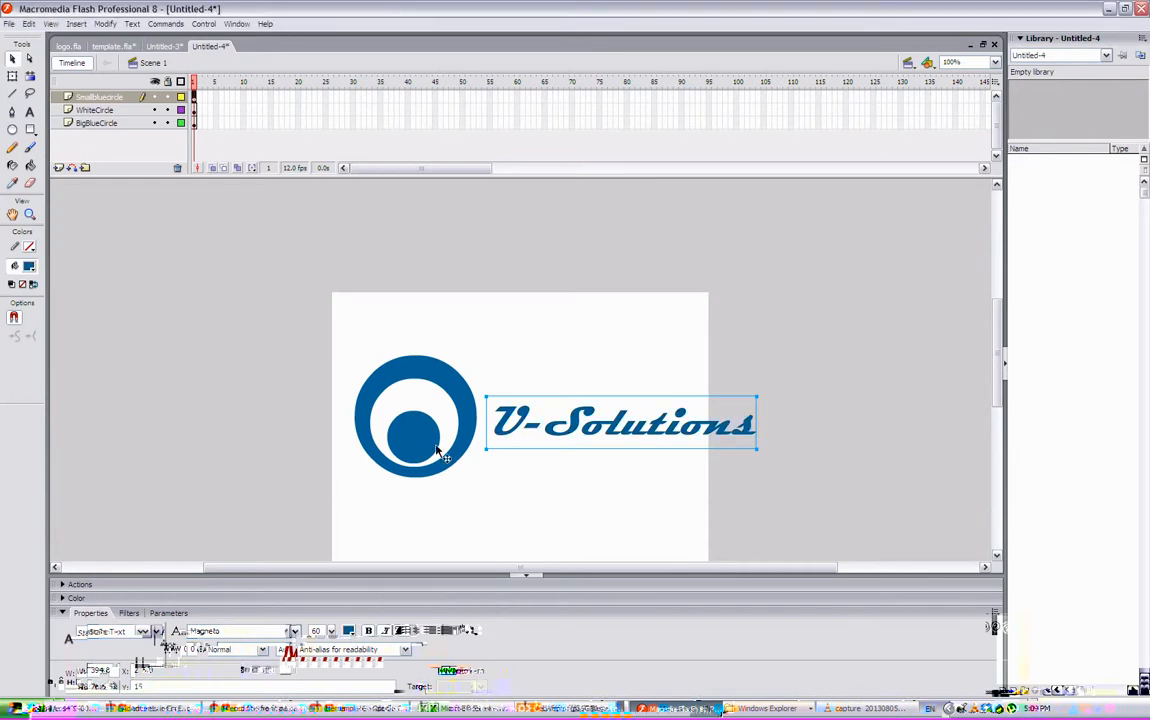
{"action": "left_click", "coordinate": [420, 447]}
{"action": "mouse_move", "coordinate": [423, 450]}
{"action": "left_mouse_down"}
{"action": "mouse_move", "coordinate": [412, 438]}
{"action": "mouse_move", "coordinate": [426, 447]}
{"action": "left_mouse_up"}
{"action": "left_click", "coordinate": [540, 490]}
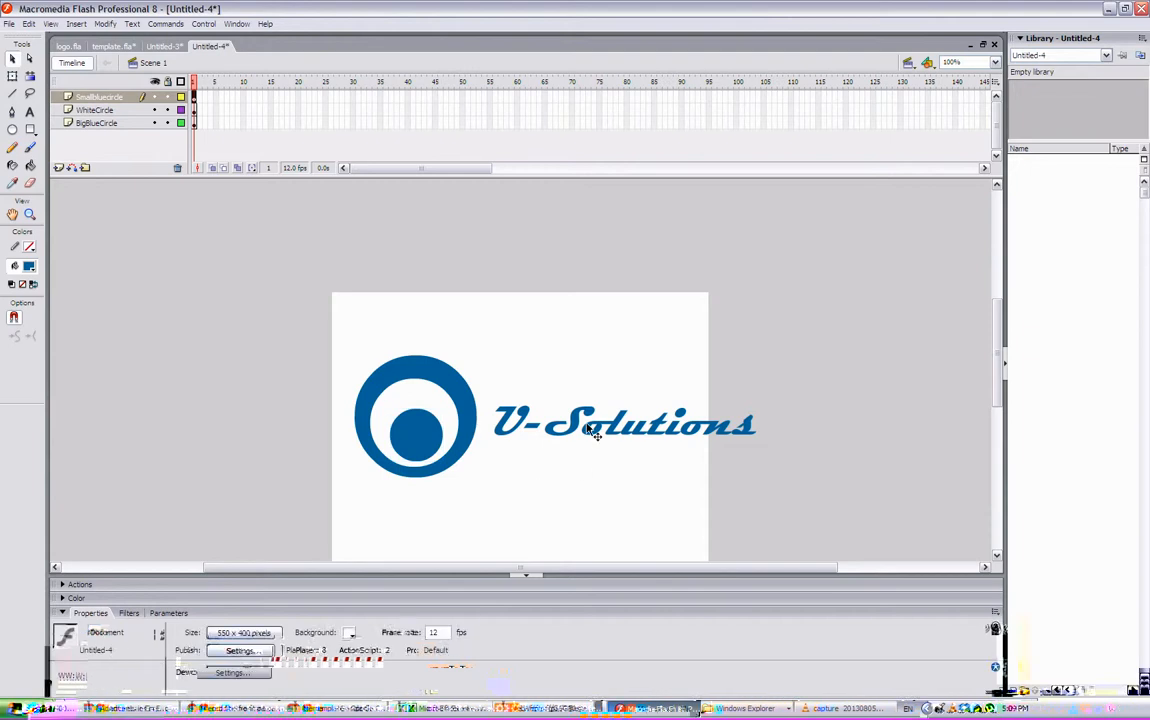
Step: Select the U-Solutions text and apply the color sampled from the small blue circle
{"action": "left_click", "coordinate": [560, 425]}
{"action": "left_click", "coordinate": [349, 632]}
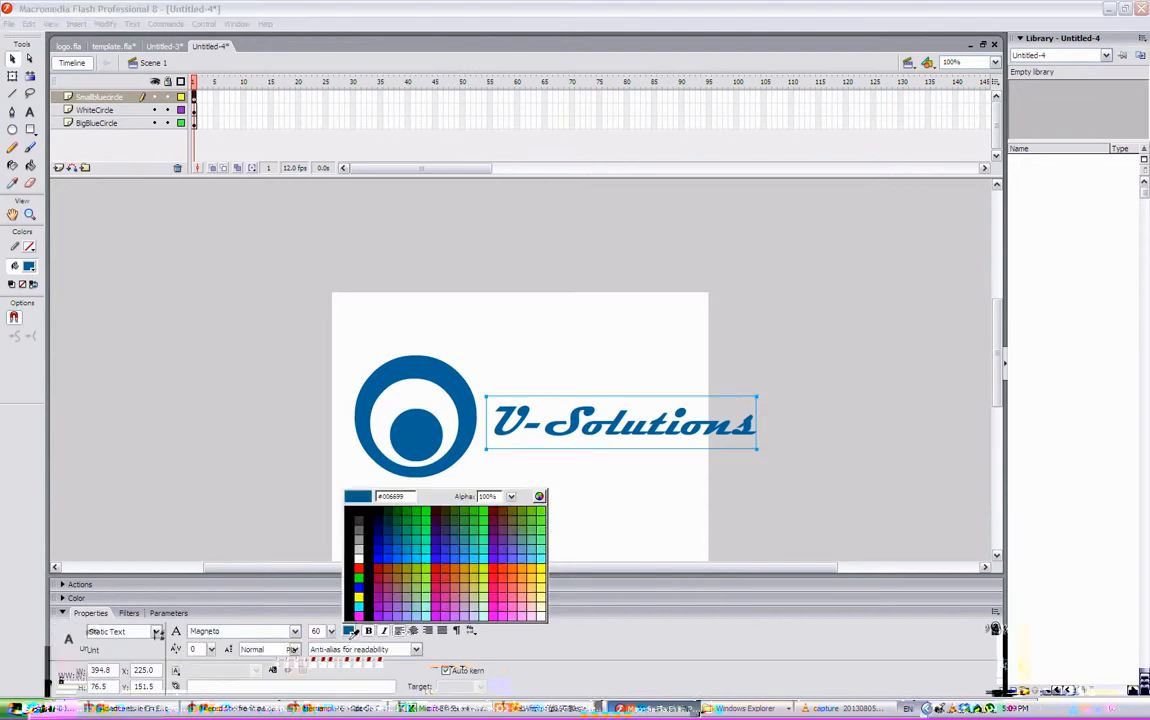
{"action": "left_click", "coordinate": [409, 436]}
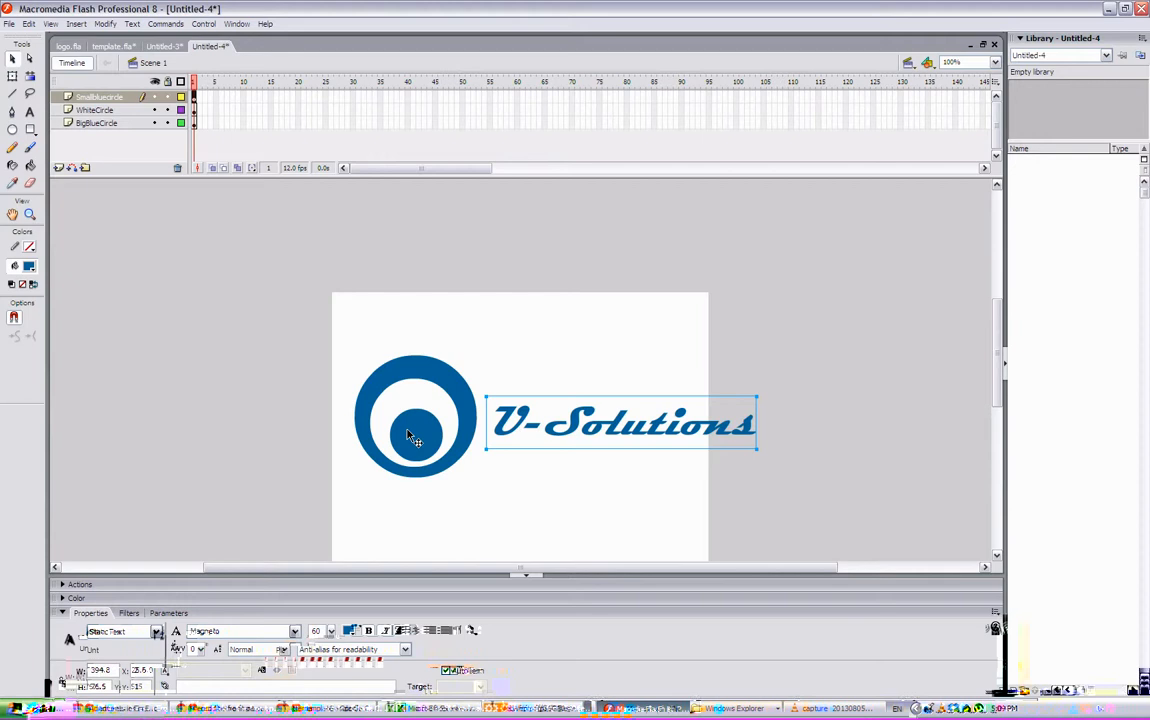
{"action": "left_click", "coordinate": [400, 340]}
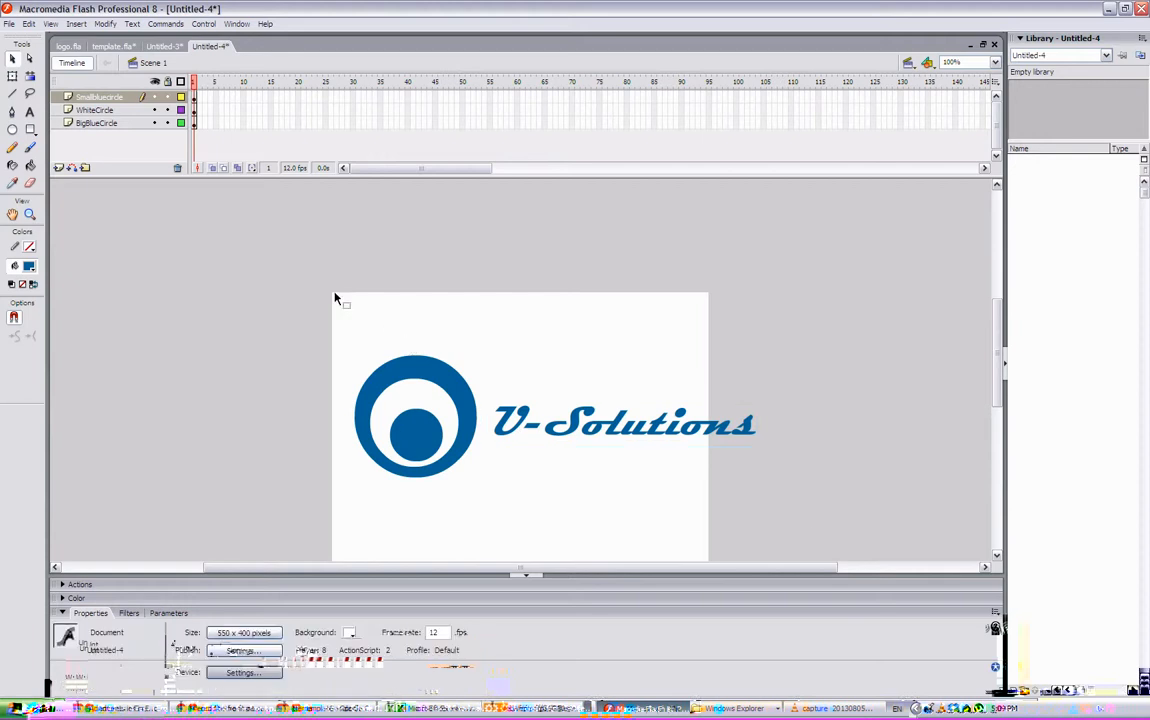
Step: Scale all circles and the text together proportionally to about 396 by 120 px with Free Transform, and move them fully onto the stage
{"action": "left_click_drag", "start_coordinate": [336, 298], "coordinate": [795, 517]}
{"action": "left_click", "coordinate": [794, 516]}
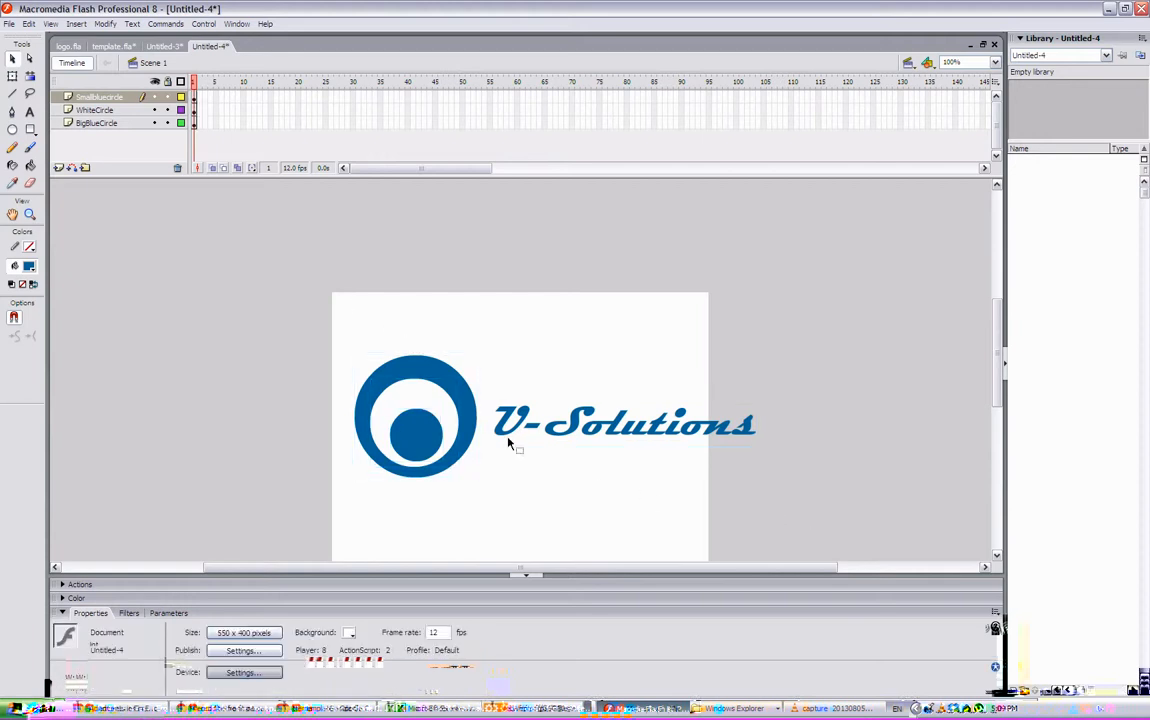
{"action": "left_click_drag", "start_coordinate": [336, 298], "coordinate": [808, 521]}
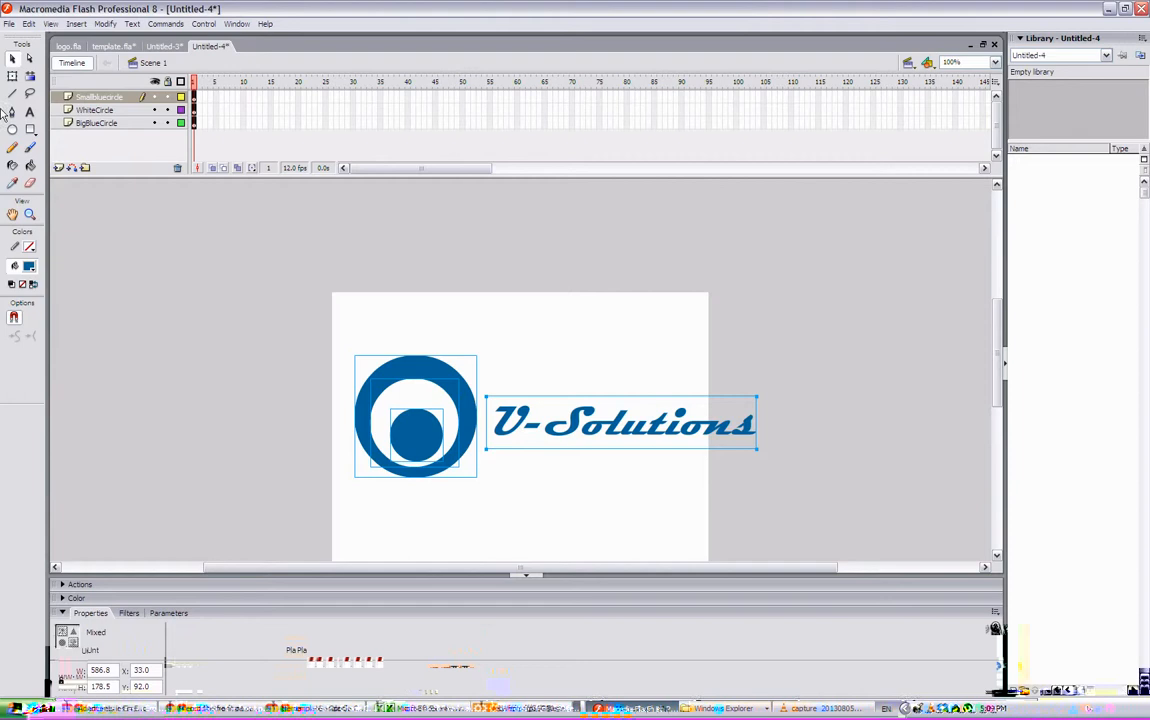
{"action": "left_click", "coordinate": [12, 76]}
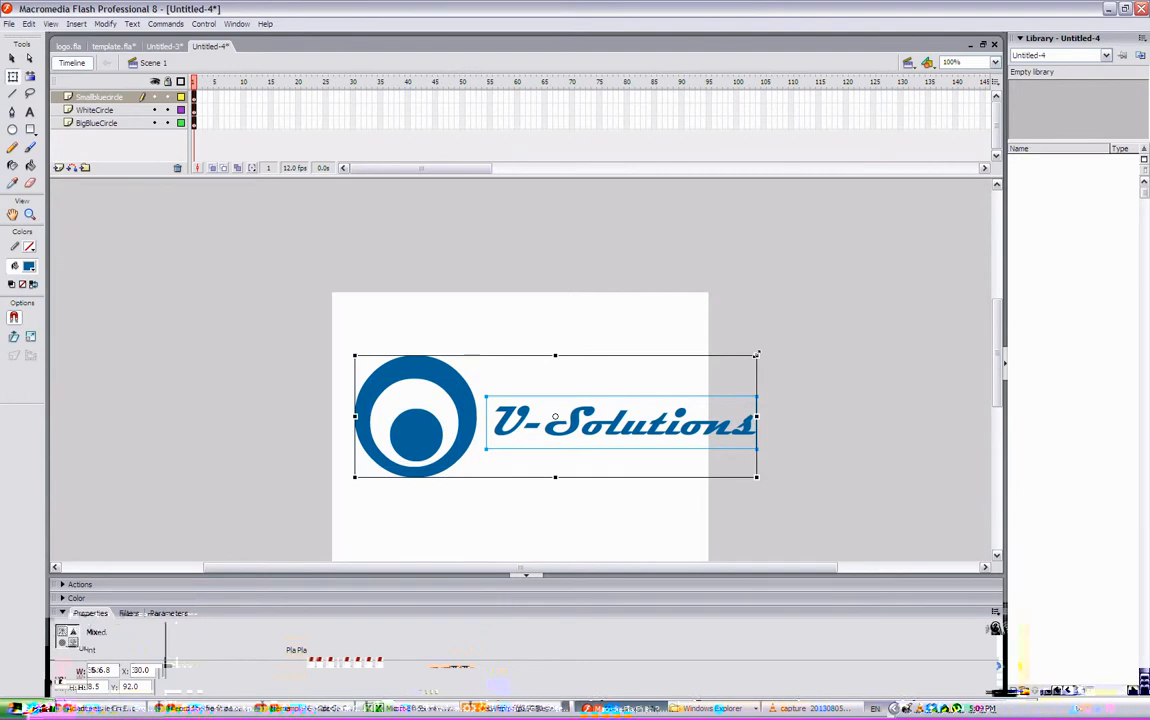
{"action": "left_click_drag", "start_coordinate": [757, 354], "coordinate": [626, 390]}
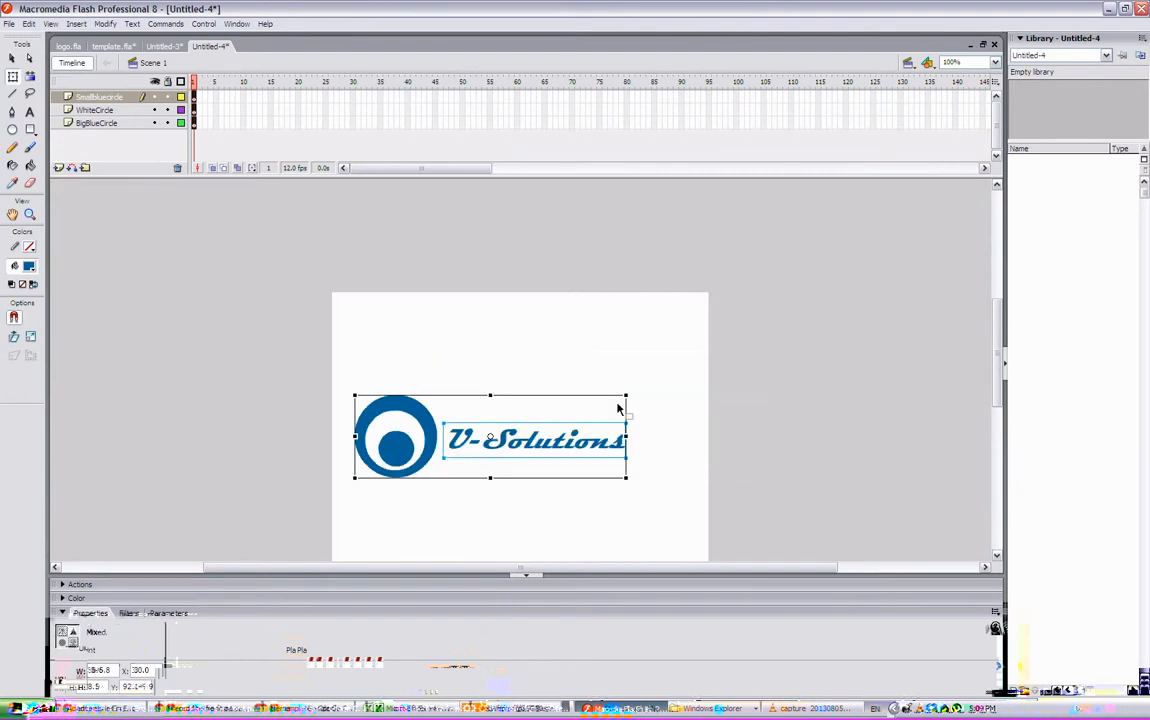
{"action": "left_click_drag", "start_coordinate": [383, 380], "coordinate": [403, 365]}
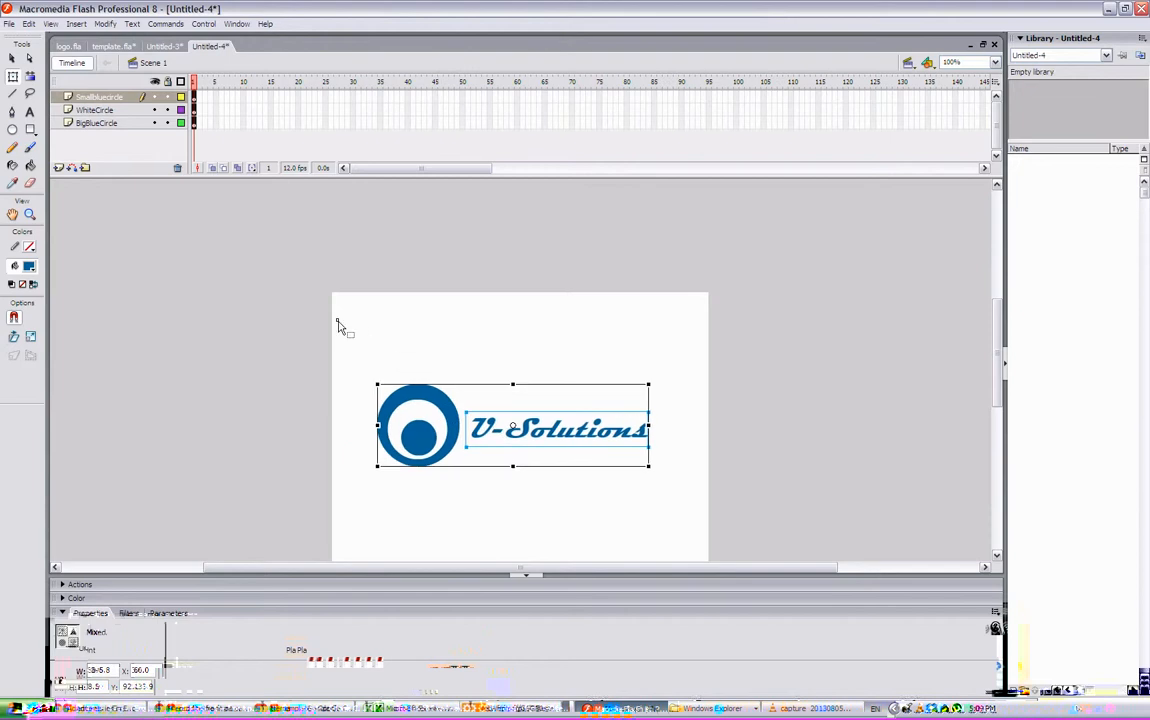
Step: Lock the WhiteCircle layer and deselect all artwork
{"action": "left_click", "coordinate": [195, 120]}
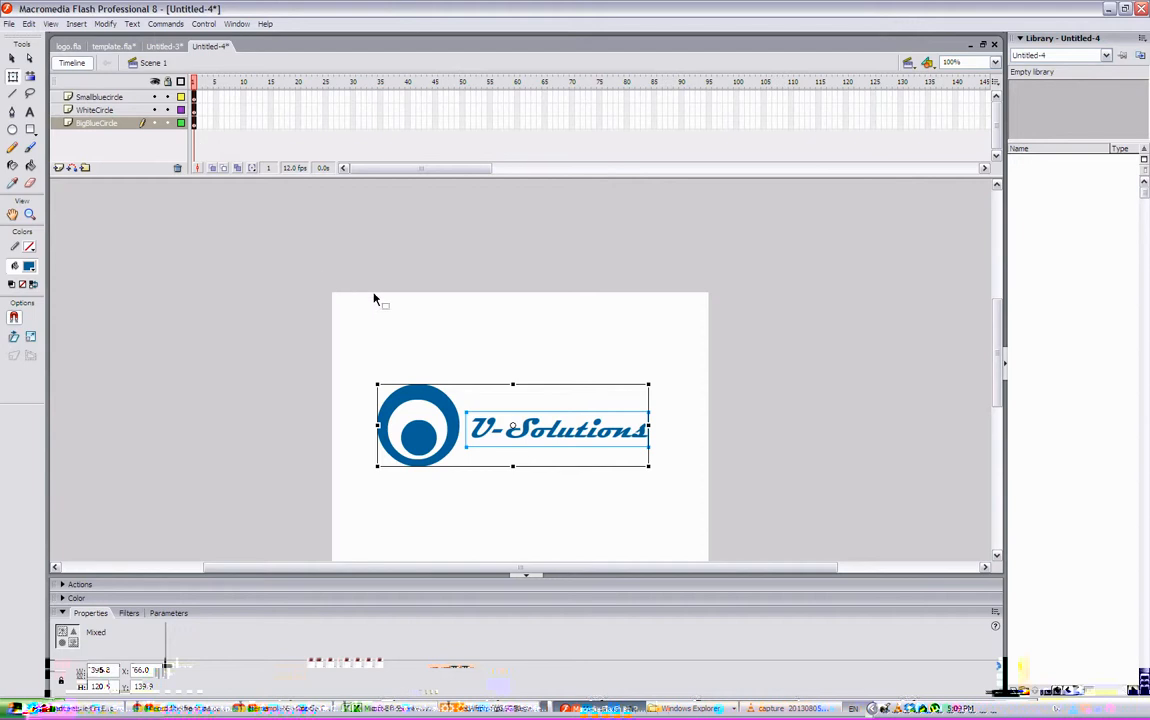
{"action": "left_click", "coordinate": [168, 110]}
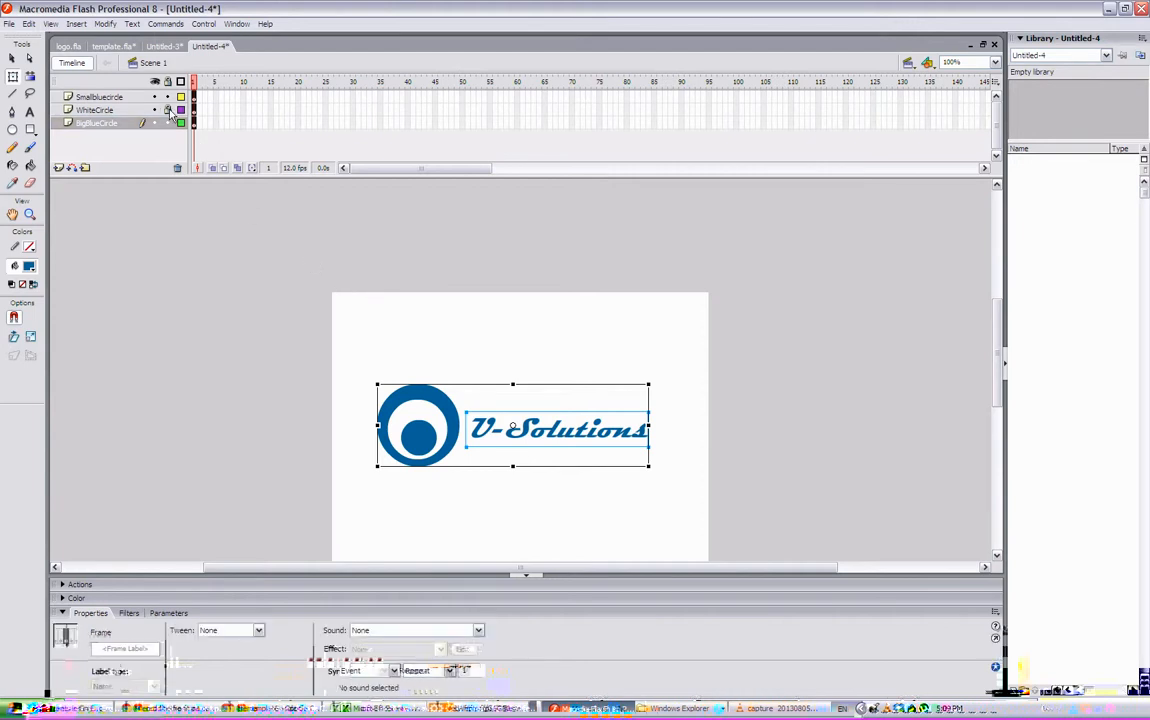
{"action": "left_click", "coordinate": [282, 285]}
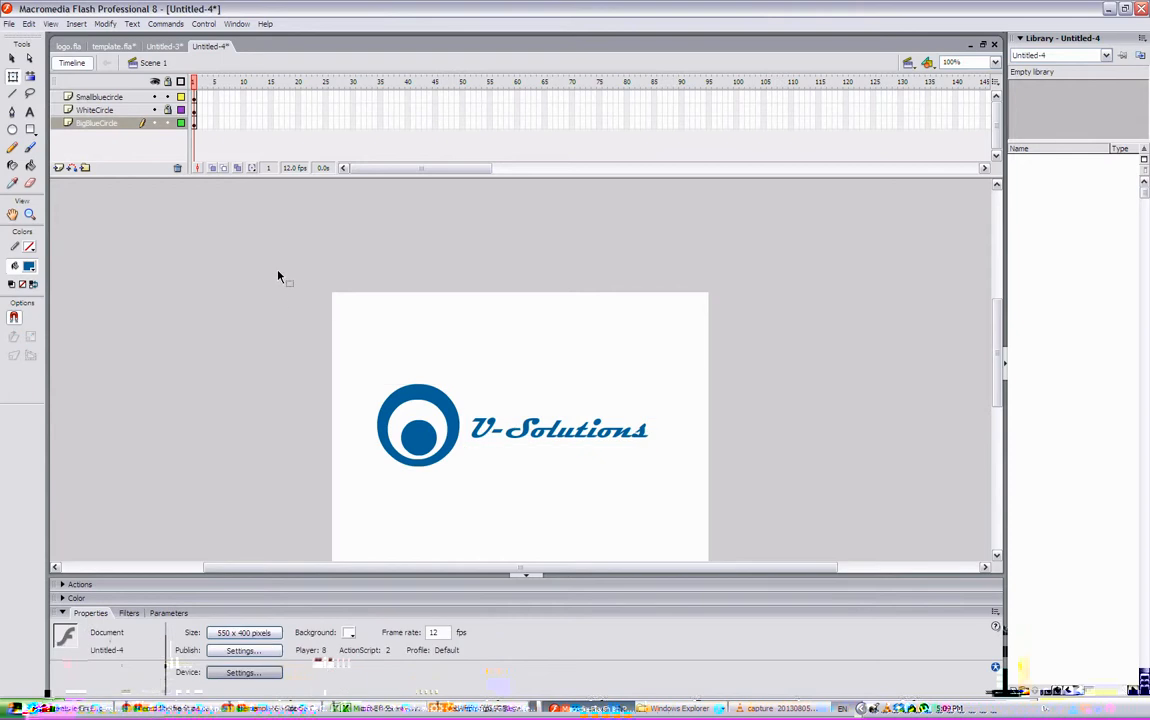
Step: Try enlarging the whole logo from its upper-left corner while the WhiteCircle layer is locked, and undo the scaling
{"action": "left_click_drag", "start_coordinate": [277, 275], "coordinate": [769, 544]}
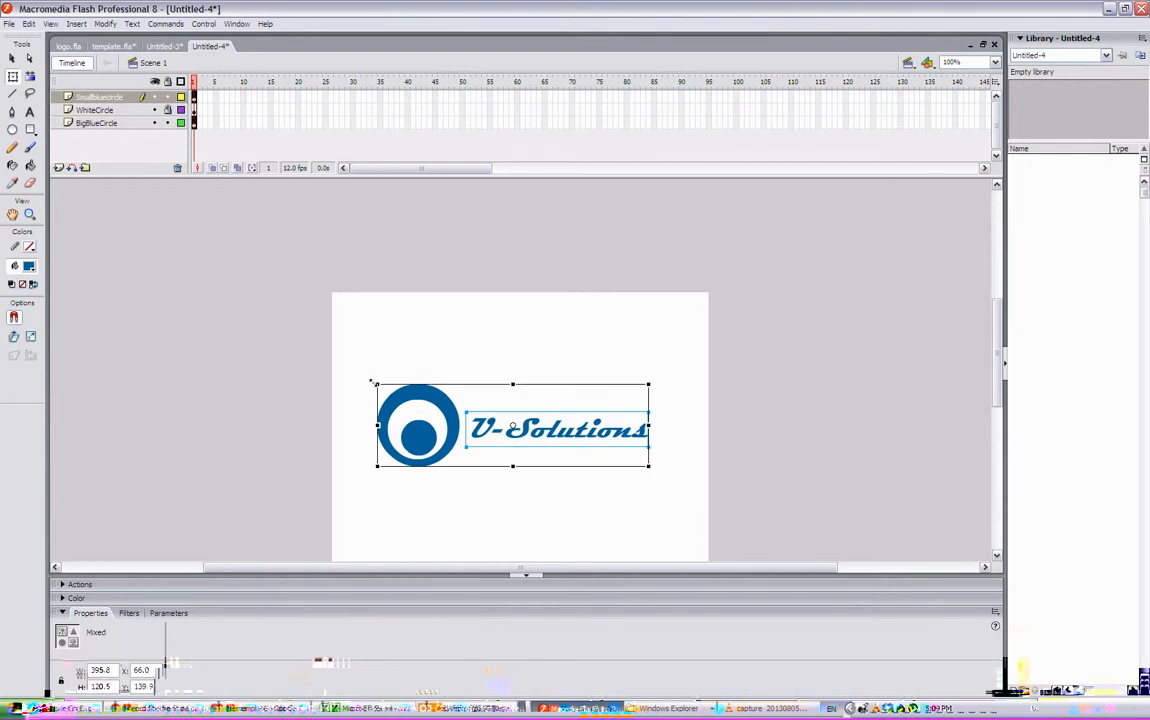
{"action": "left_click_drag", "start_coordinate": [372, 381], "coordinate": [312, 356]}
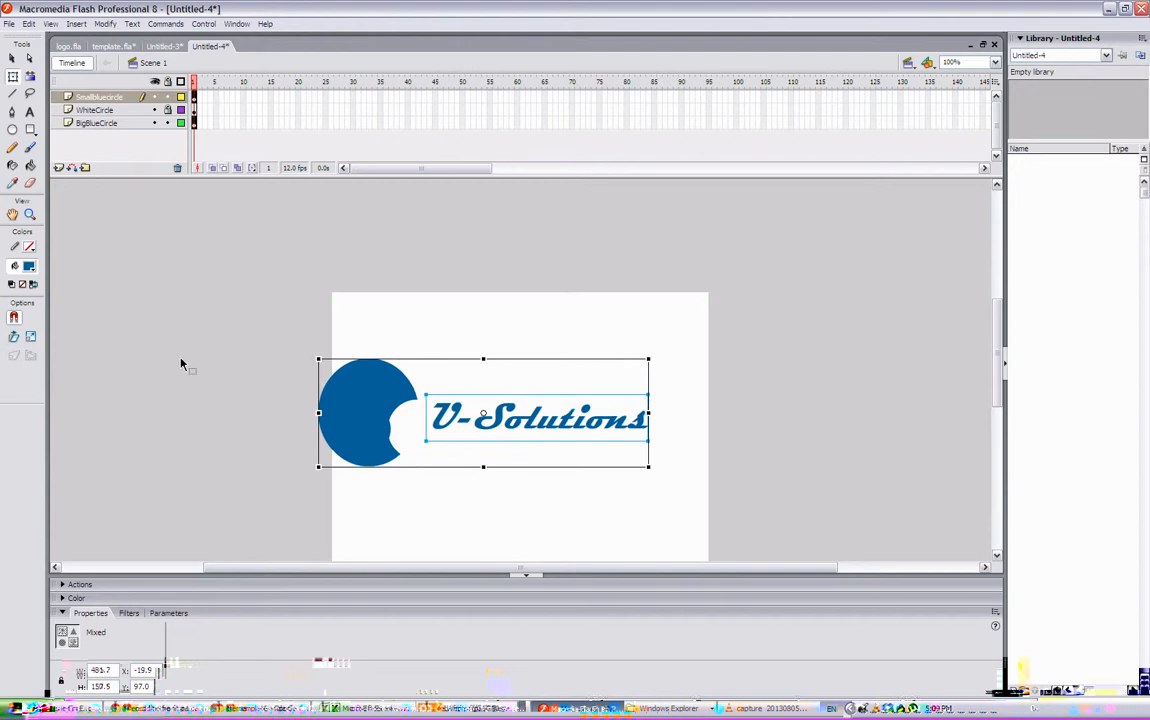
{"action": "key", "text": "ctrl+z"}
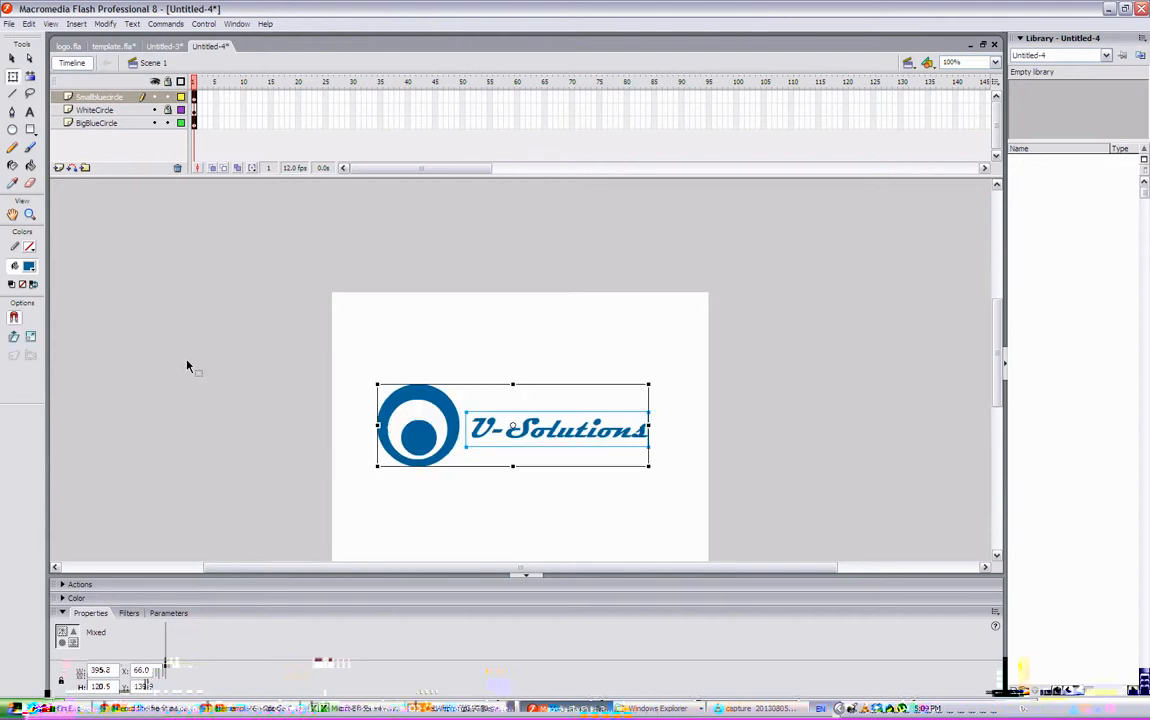
{"action": "left_click", "coordinate": [186, 366]}
Step: Set the document dimensions to match the contents
{"action": "scroll", "coordinate": [186, 366], "scroll_direction": "down", "scroll_amount": 2}
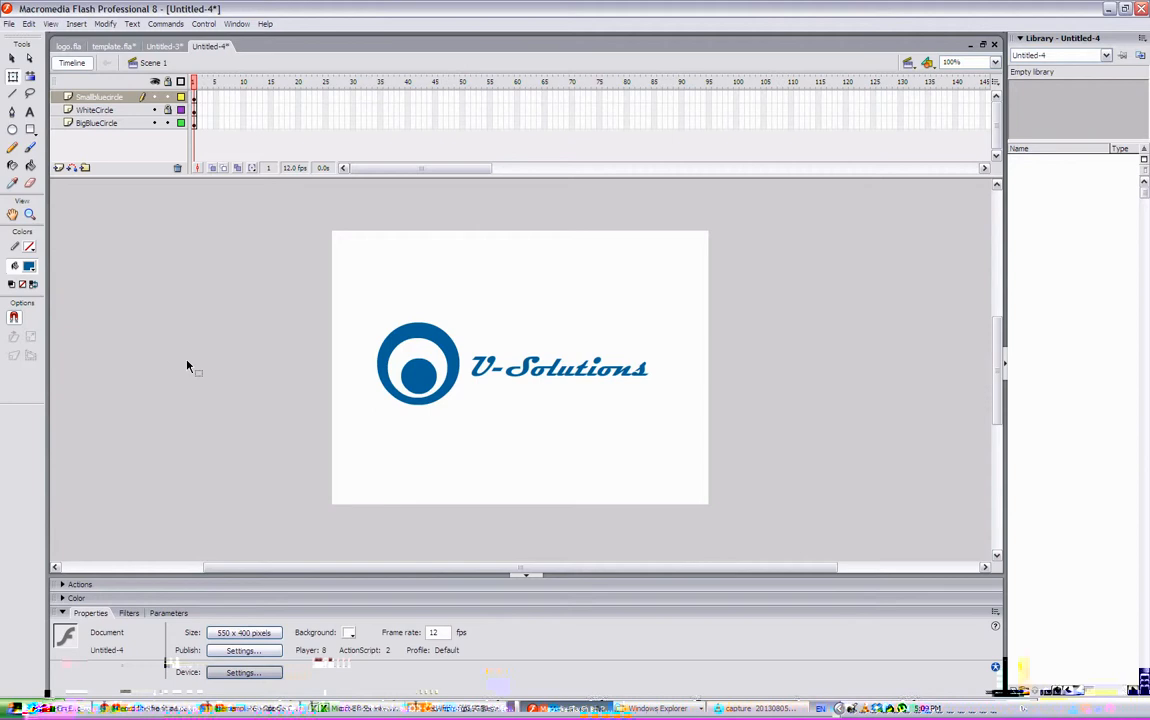
{"action": "left_click", "coordinate": [104, 24]}
{"action": "left_click", "coordinate": [118, 37]}
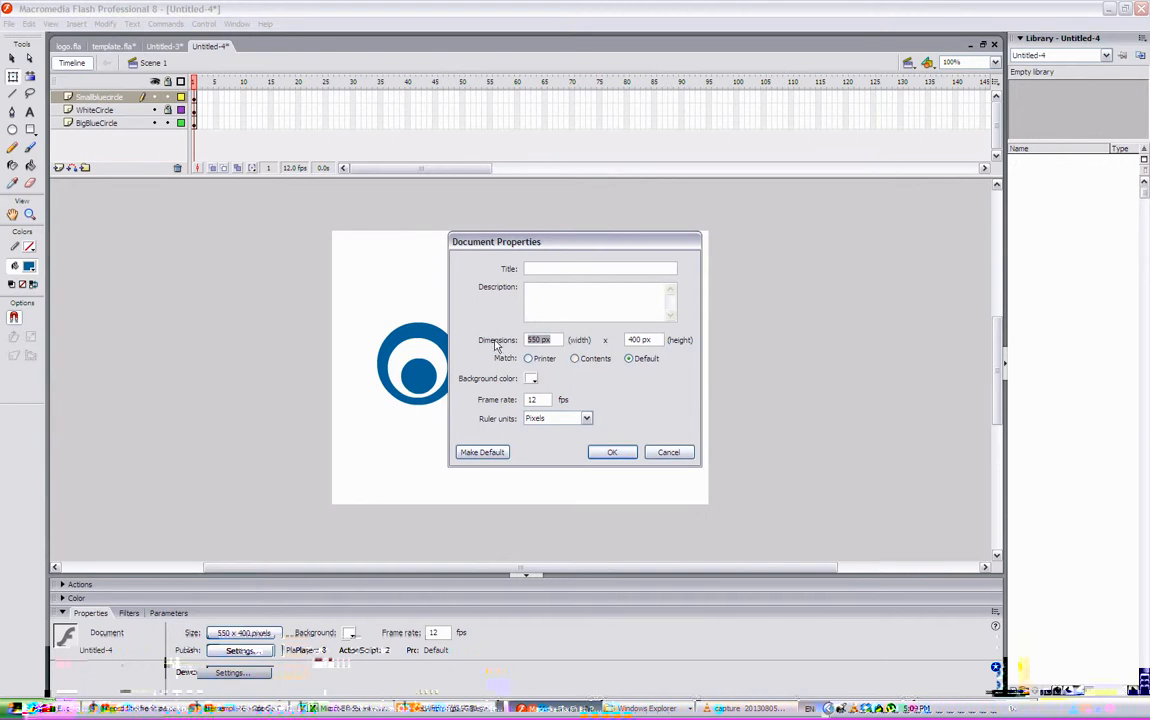
{"action": "left_click", "coordinate": [574, 359]}
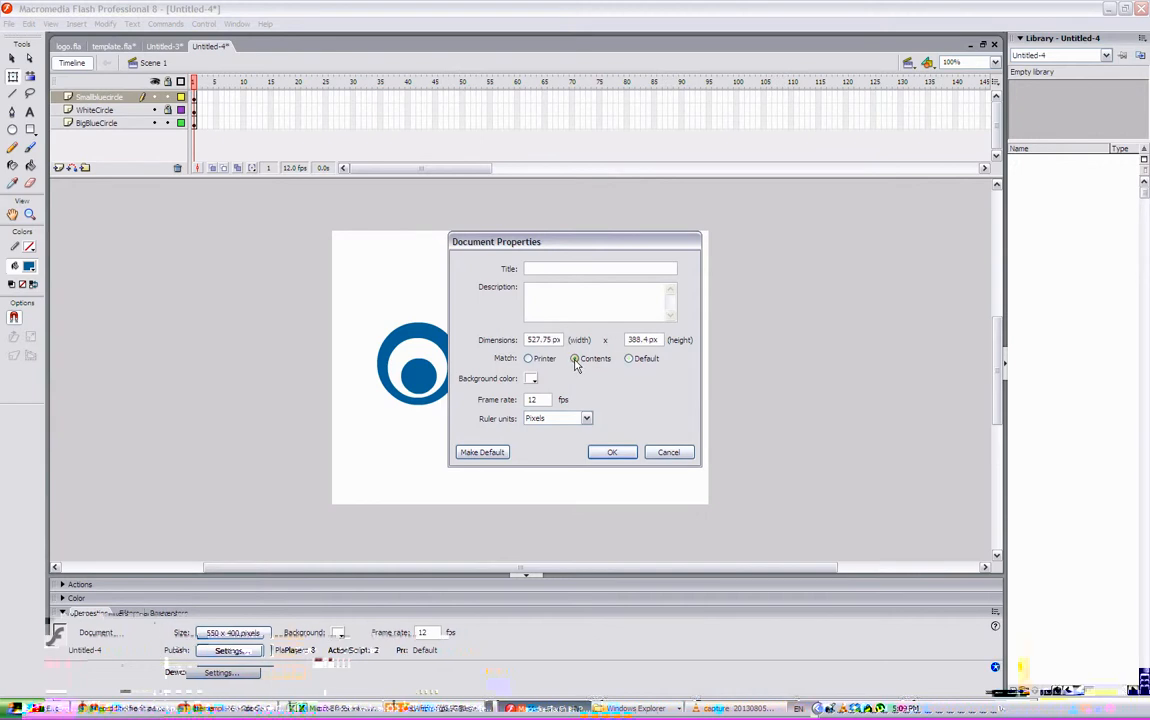
{"action": "left_click", "coordinate": [613, 452]}
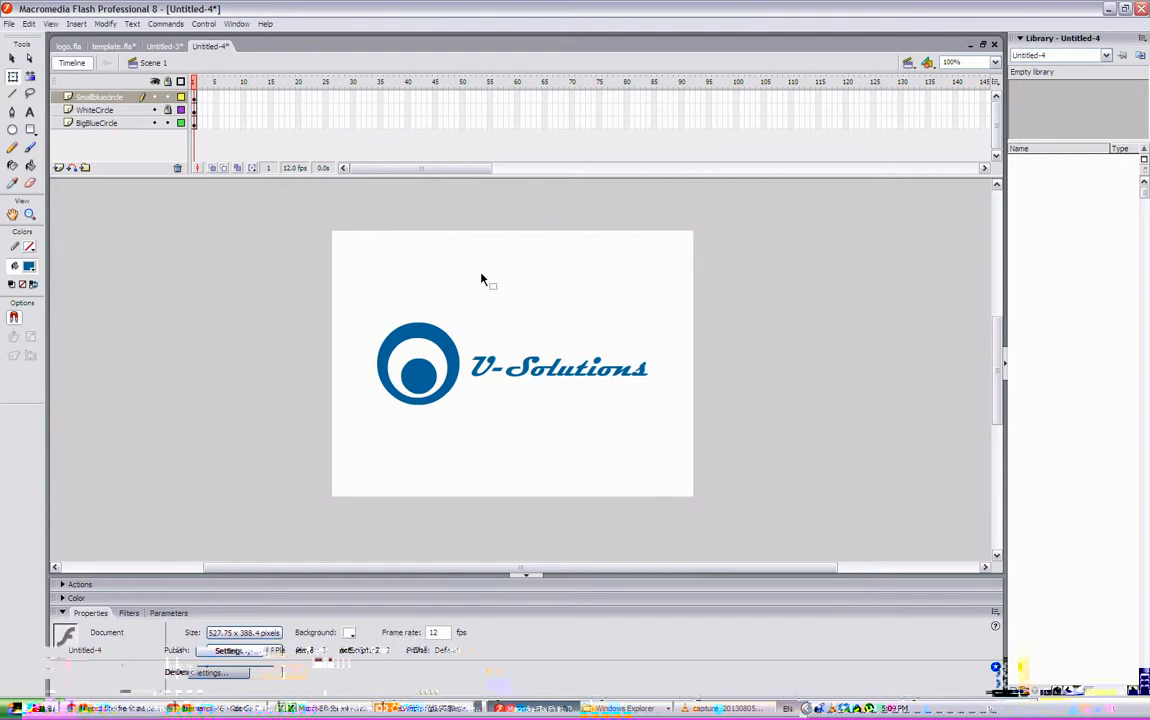
Step: Deselect the artwork and unlock the WhiteCircle layer
{"action": "left_click", "coordinate": [540, 378]}
{"action": "left_click", "coordinate": [634, 442]}
{"action": "left_click", "coordinate": [180, 123]}
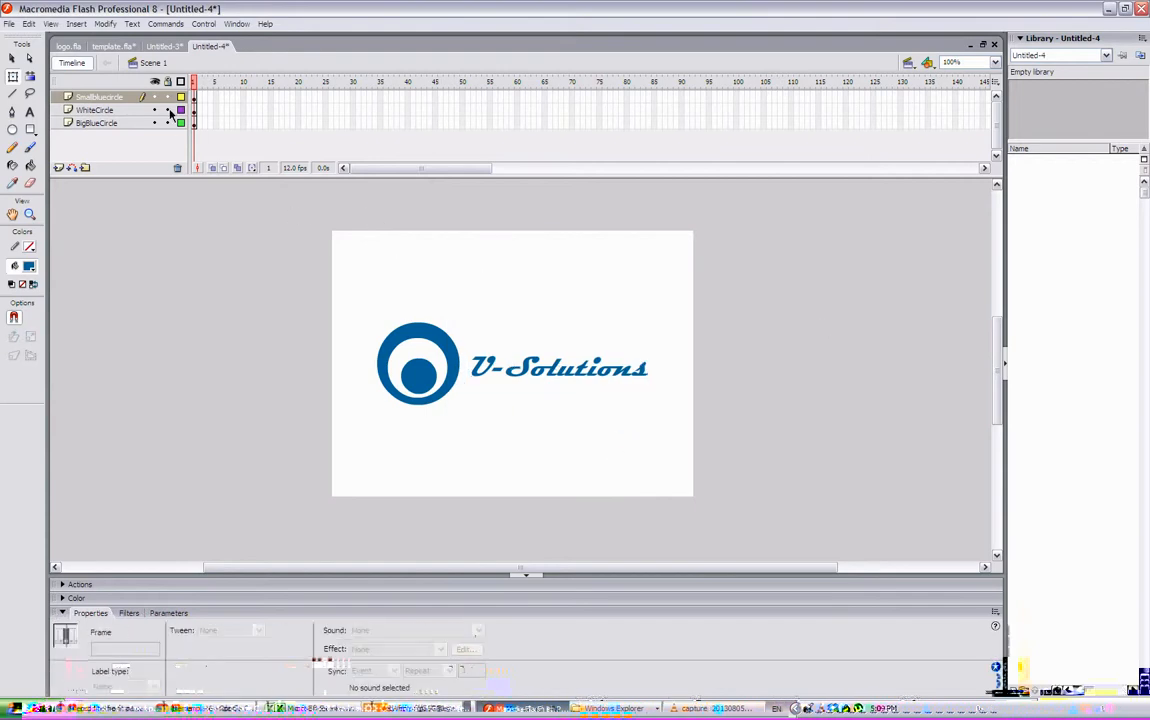
{"action": "left_click_drag", "start_coordinate": [269, 187], "coordinate": [368, 248]}
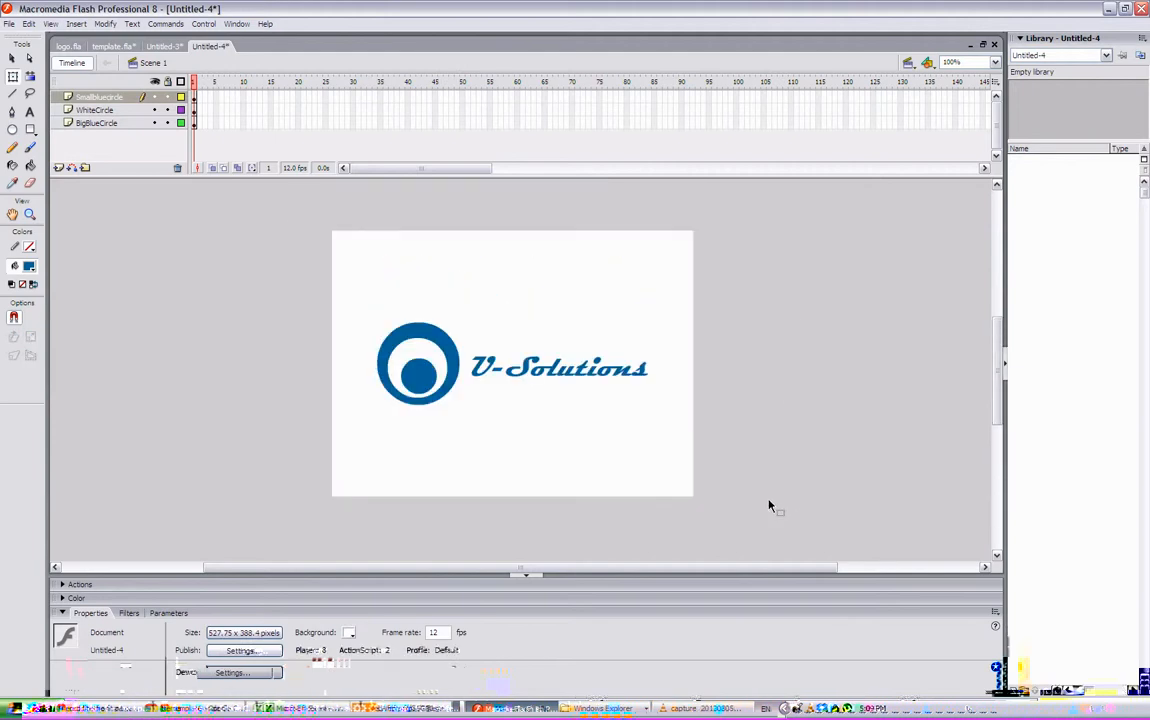
{"action": "mouse_move", "coordinate": [998, 374]}
{"action": "left_mouse_down"}
{"action": "mouse_move", "coordinate": [999, 330]}
{"action": "mouse_move", "coordinate": [998, 364]}
{"action": "left_mouse_up"}
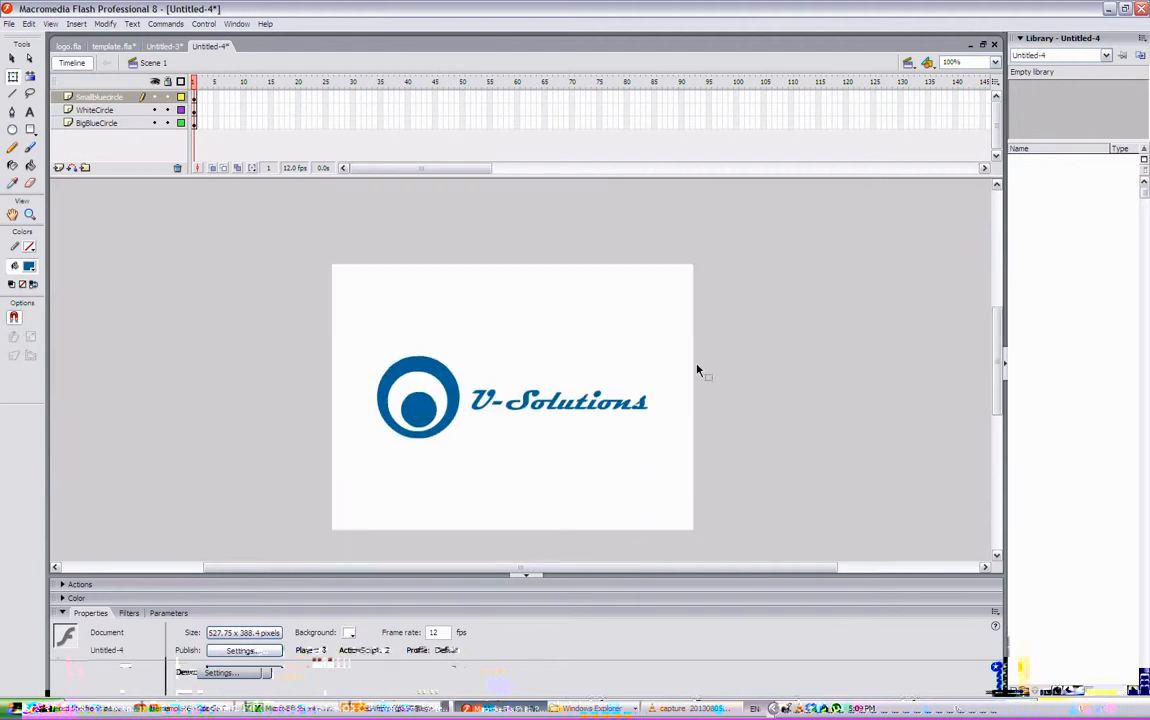
Step: Reapply the Contents match to the document dimensions with all the artwork deselected
{"action": "left_click_drag", "start_coordinate": [358, 323], "coordinate": [683, 490]}
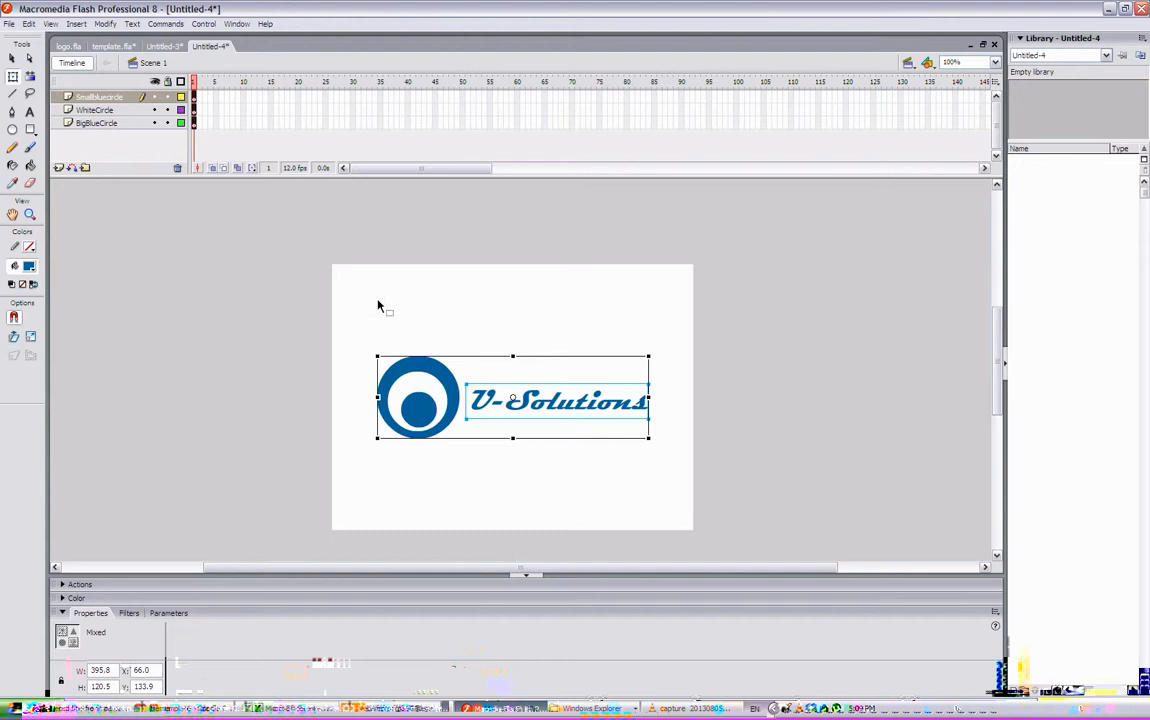
{"action": "left_click", "coordinate": [345, 280]}
{"action": "left_click", "coordinate": [105, 23]}
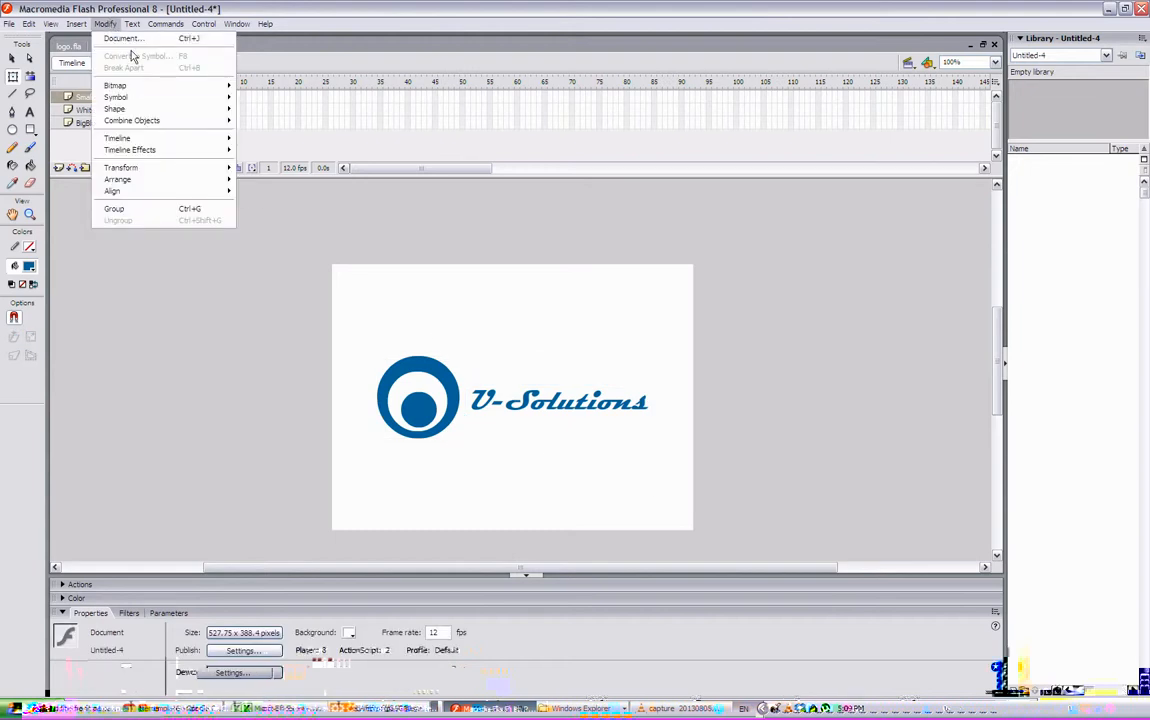
{"action": "left_click", "coordinate": [131, 42]}
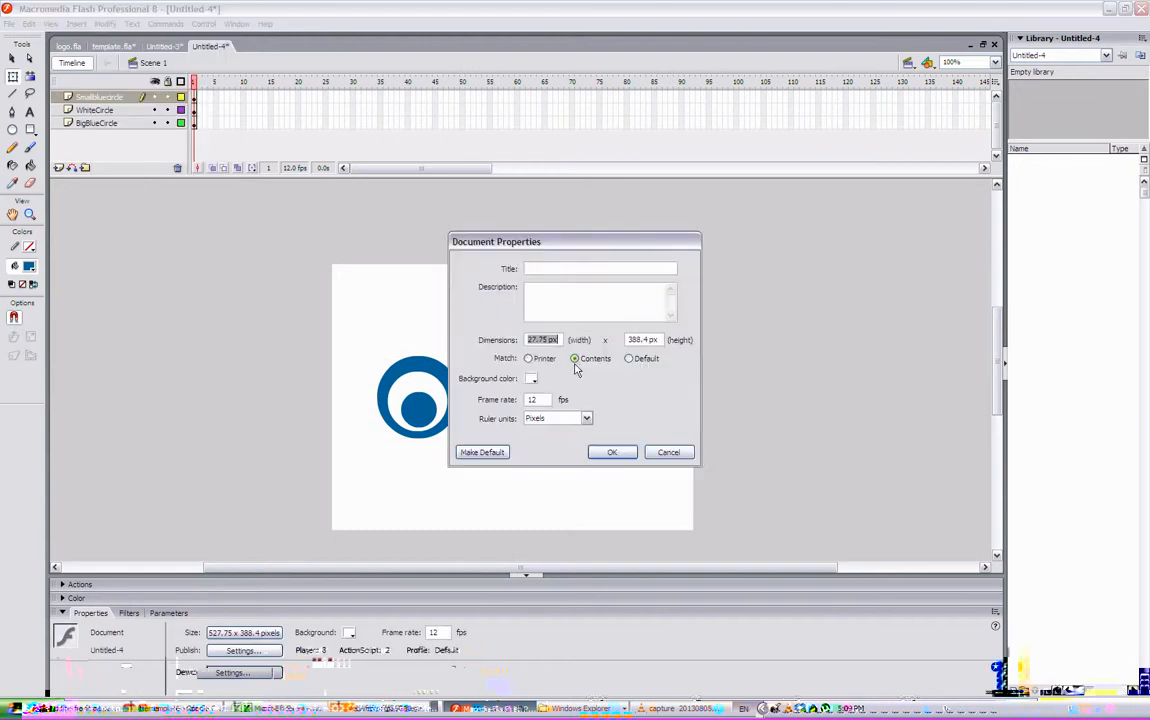
{"action": "left_click", "coordinate": [579, 360]}
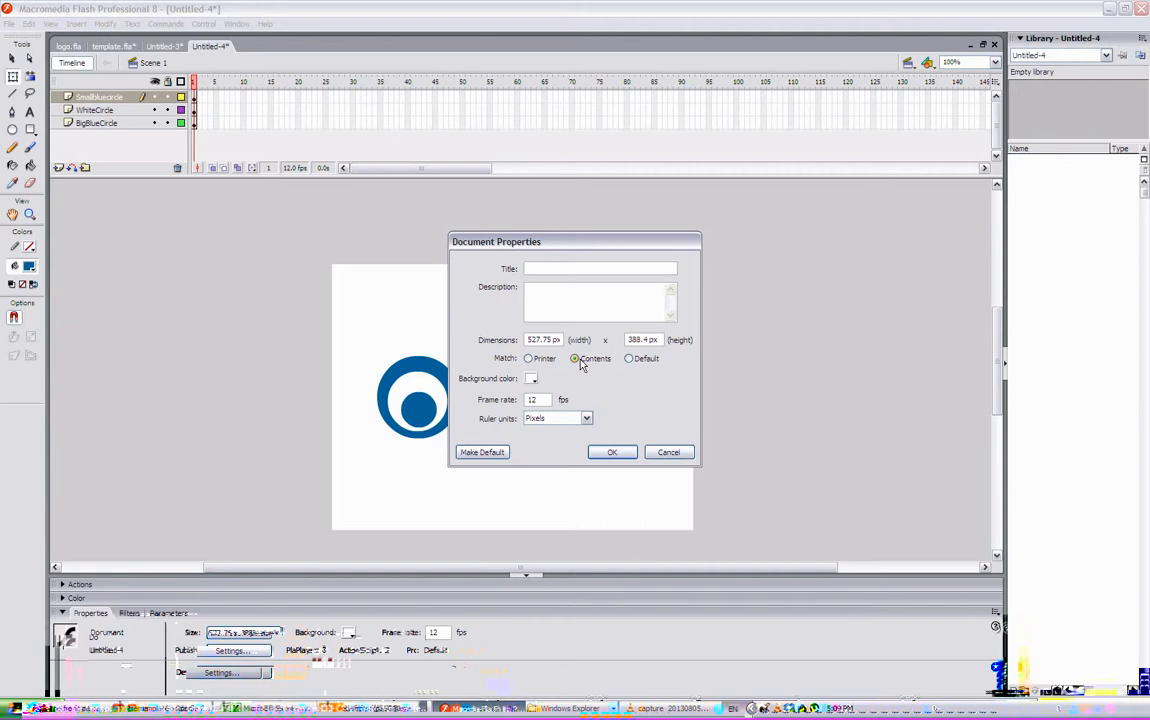
{"action": "left_click", "coordinate": [612, 452]}
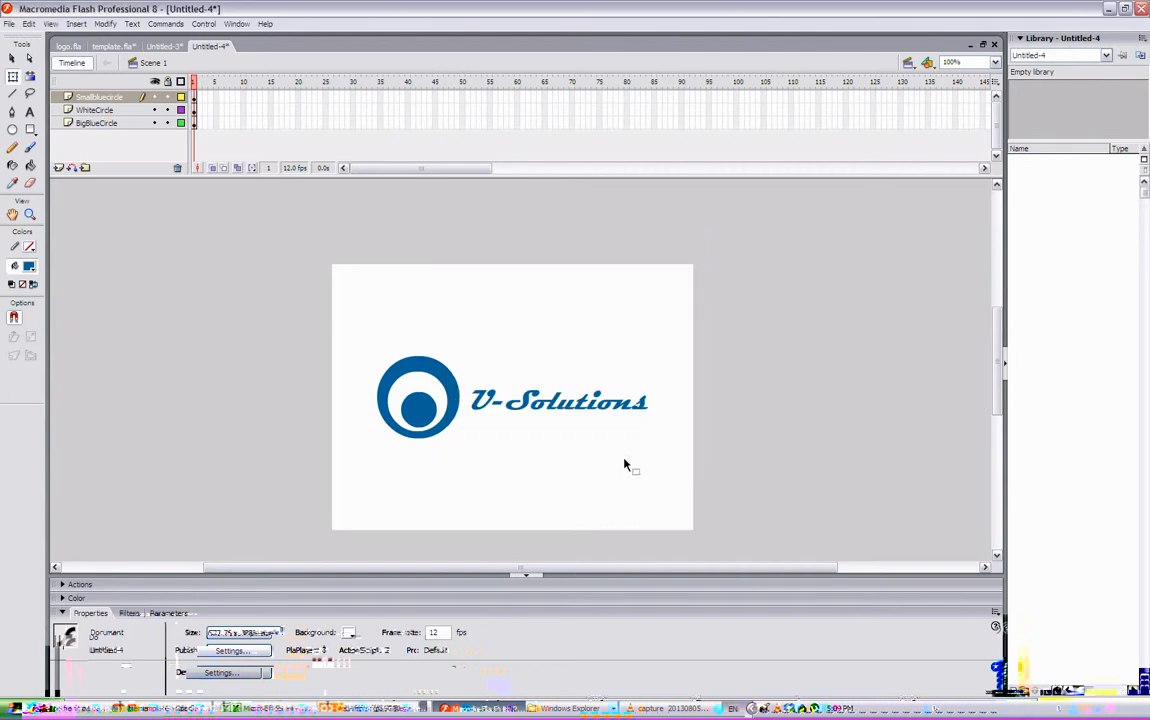
Step: Examine the circles and the text as separate objects by selecting them individually and all together
{"action": "left_click", "coordinate": [419, 408]}
{"action": "left_click", "coordinate": [452, 393]}
{"action": "left_click", "coordinate": [470, 392]}
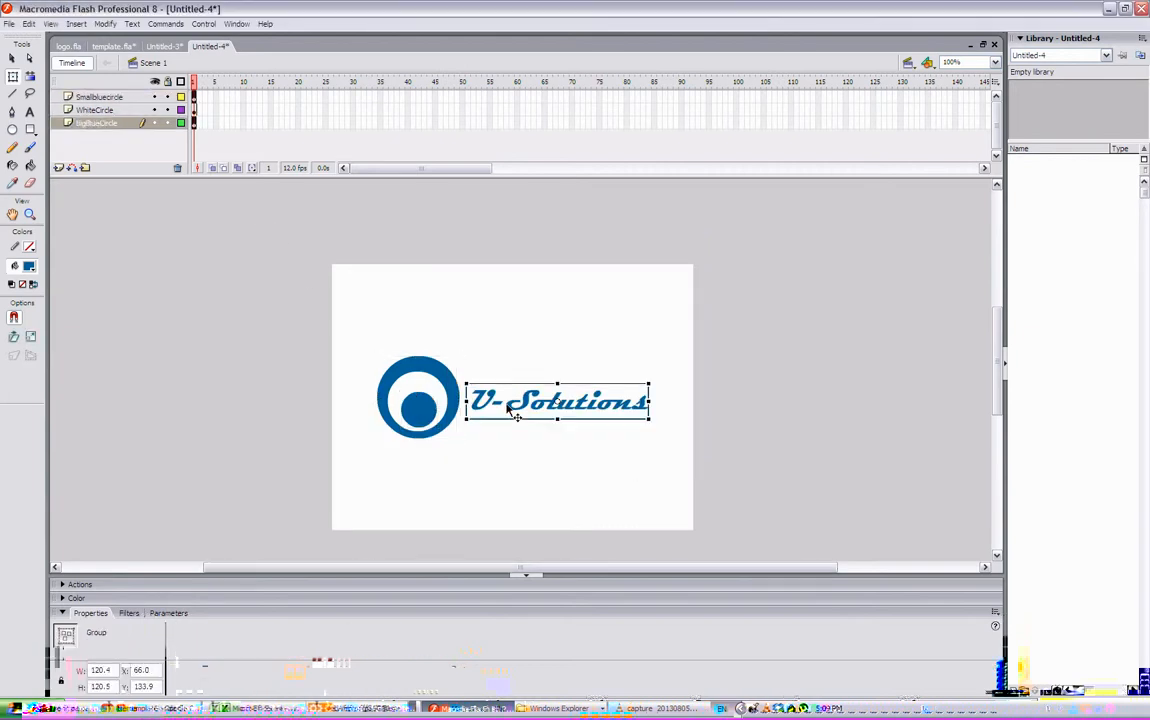
{"action": "left_click", "coordinate": [400, 358]}
{"action": "left_click", "coordinate": [416, 360]}
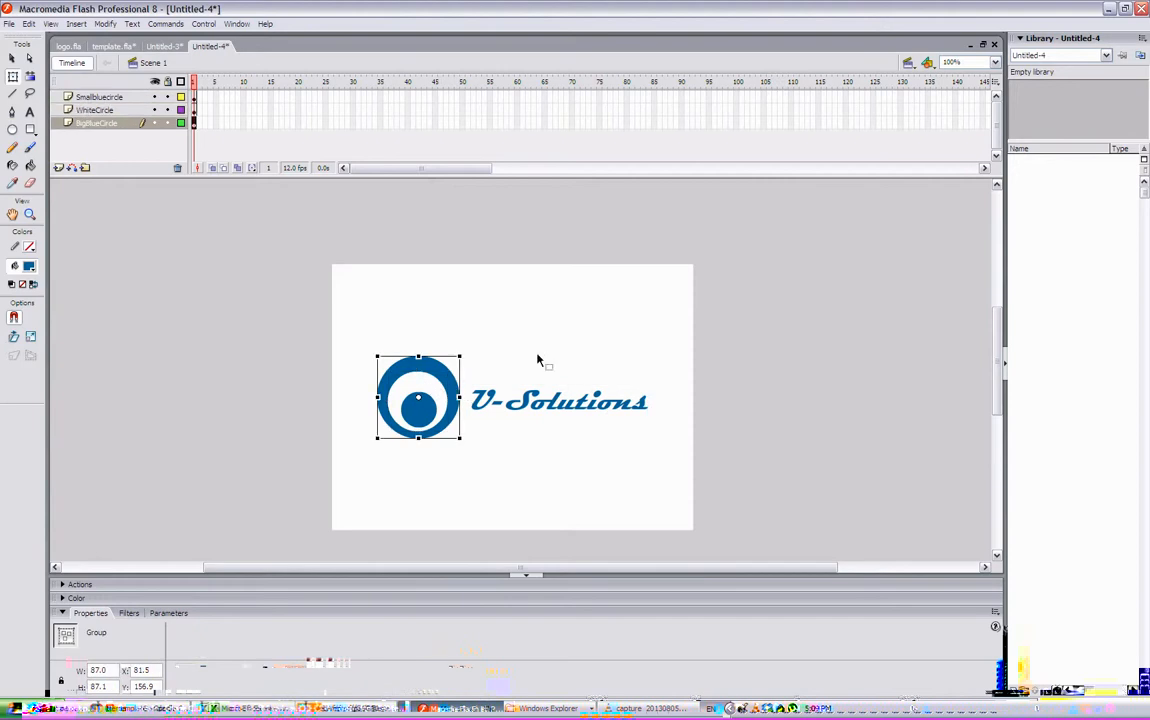
{"action": "left_click", "coordinate": [695, 265]}
{"action": "scroll", "coordinate": [737, 537], "scroll_direction": "down", "scroll_amount": 2}
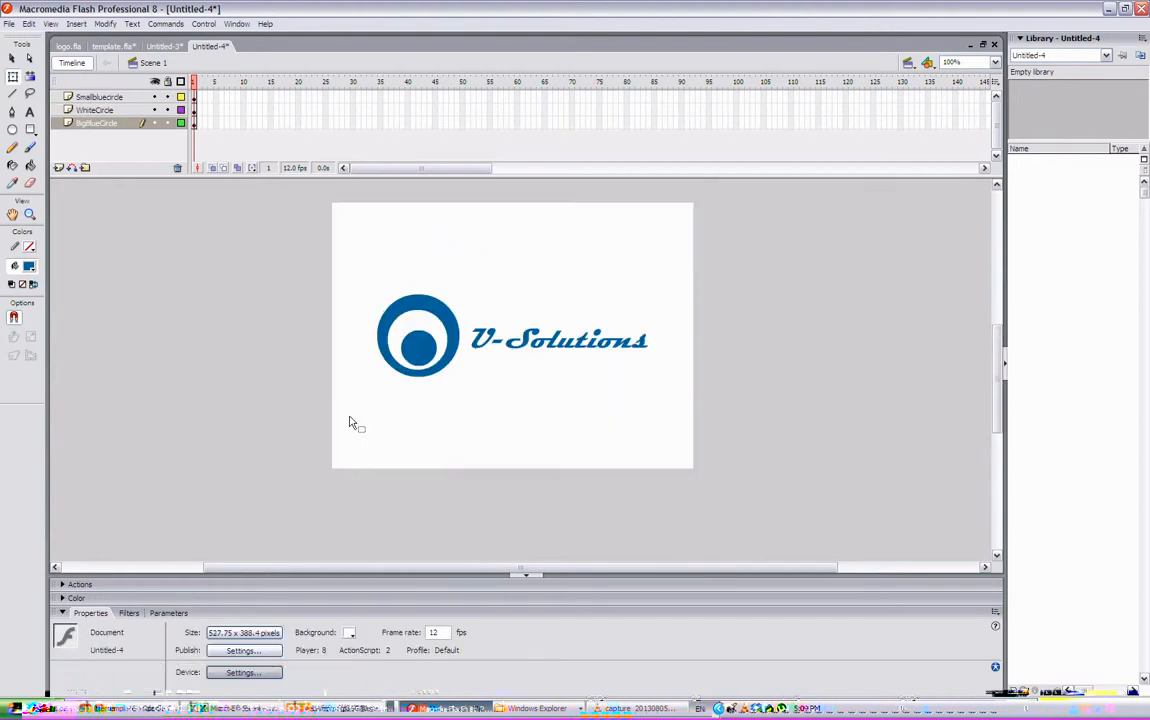
{"action": "left_click_drag", "start_coordinate": [350, 423], "coordinate": [767, 270]}
{"action": "left_click", "coordinate": [731, 290]}
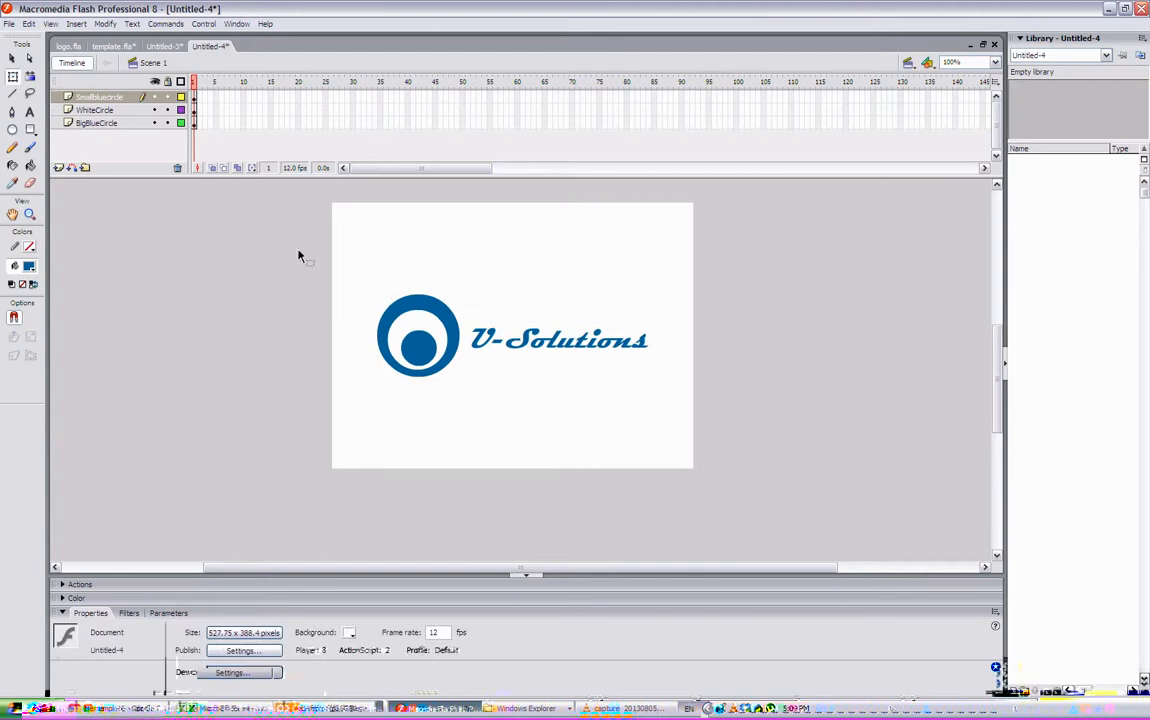
{"action": "left_click_drag", "start_coordinate": [298, 255], "coordinate": [714, 432]}
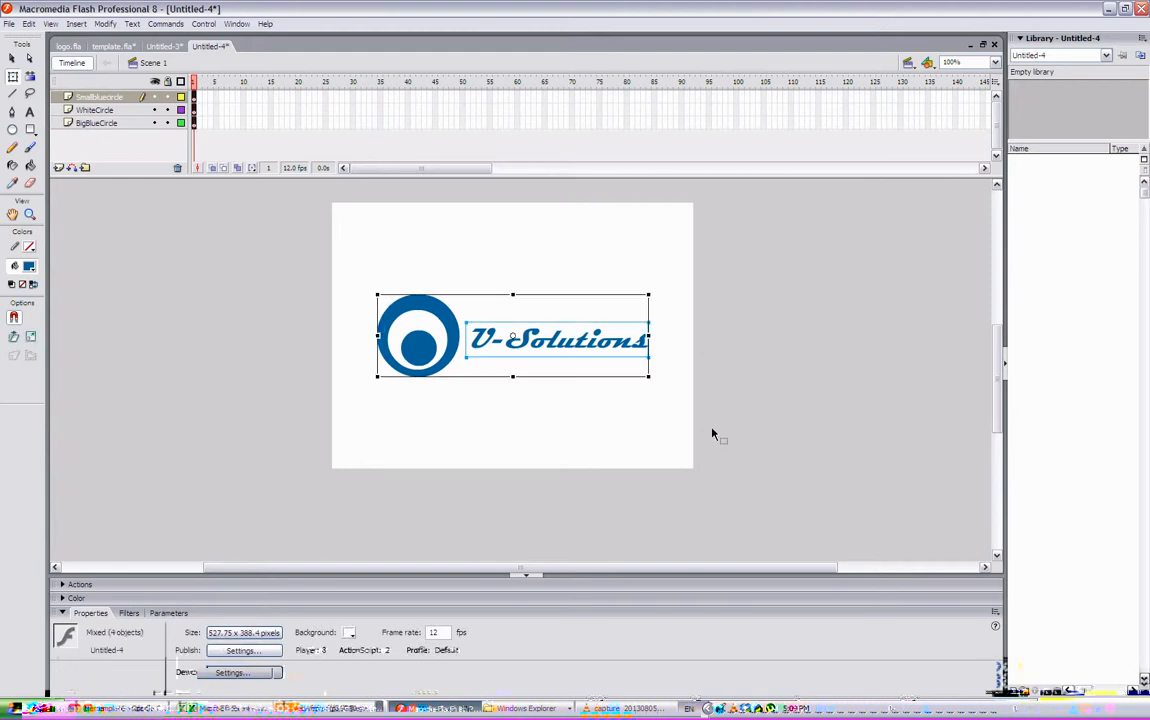
{"action": "left_click", "coordinate": [231, 228]}
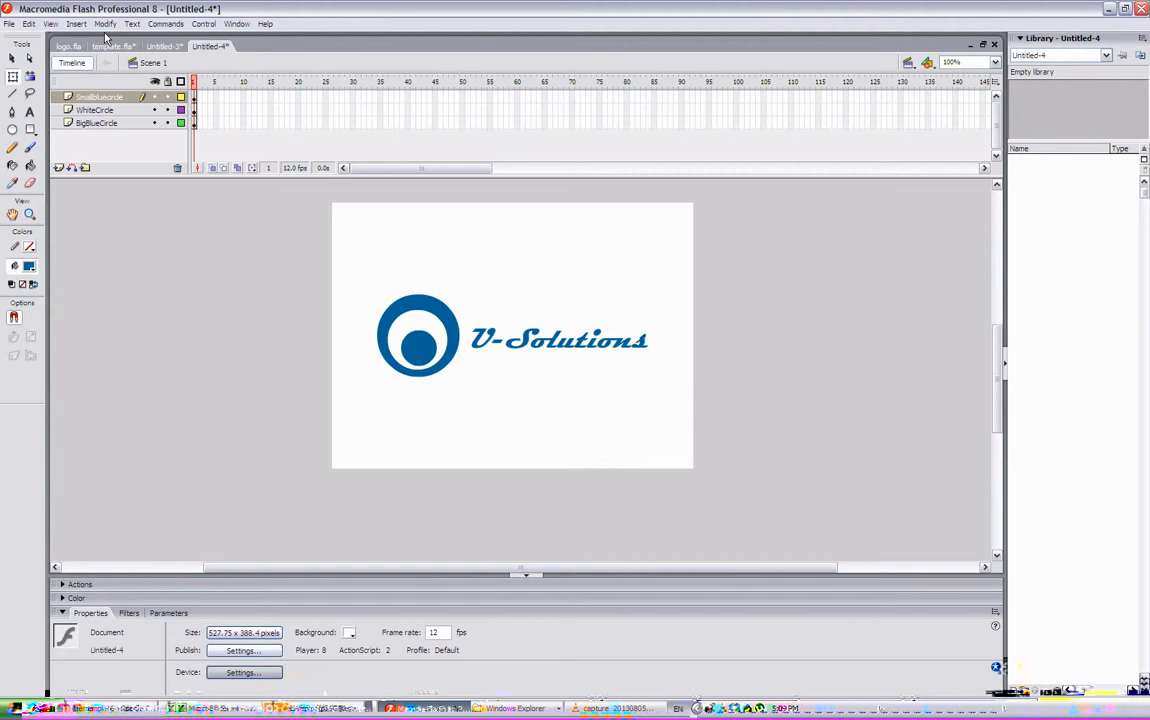
Step: Group all the circles and the U-Solutions text into one object, and deselect it
{"action": "left_click_drag", "start_coordinate": [308, 254], "coordinate": [780, 484]}
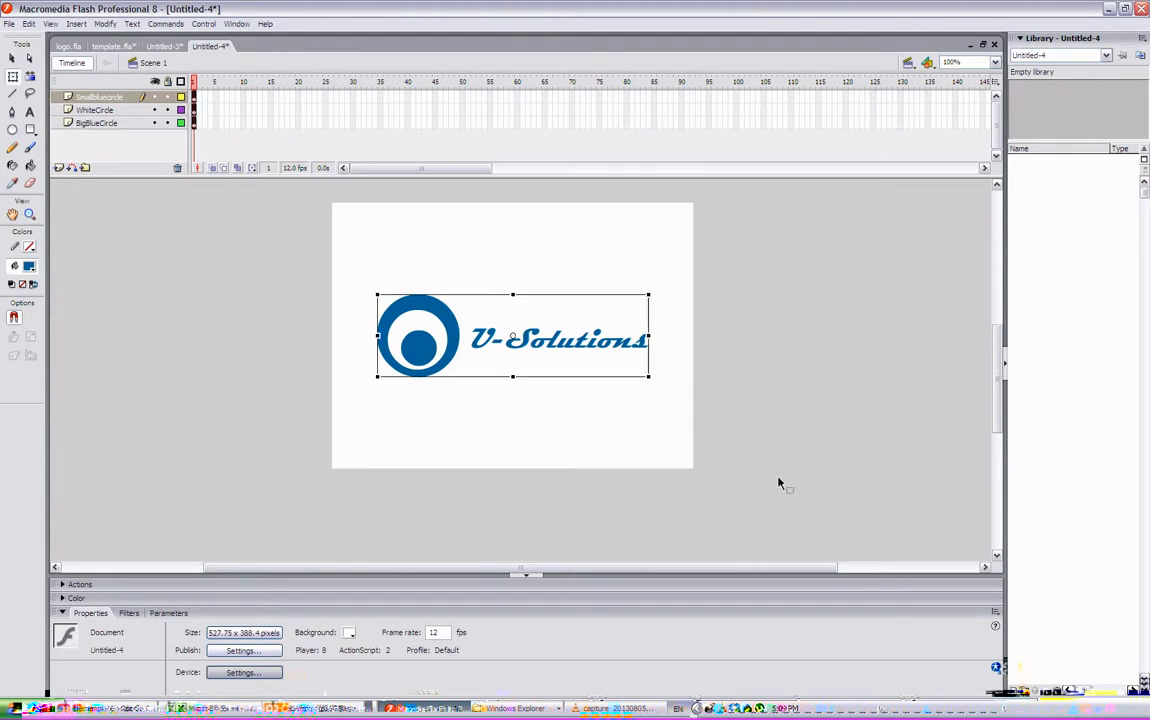
{"action": "key", "text": "ctrl+g"}
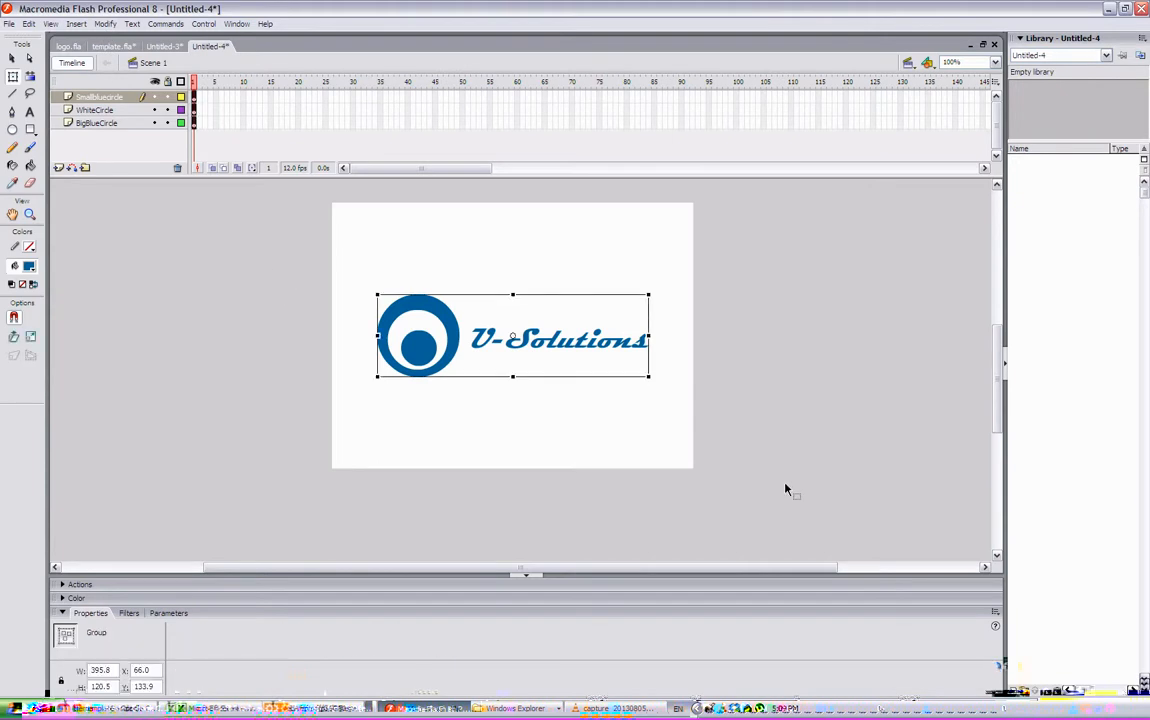
{"action": "left_click", "coordinate": [786, 490]}
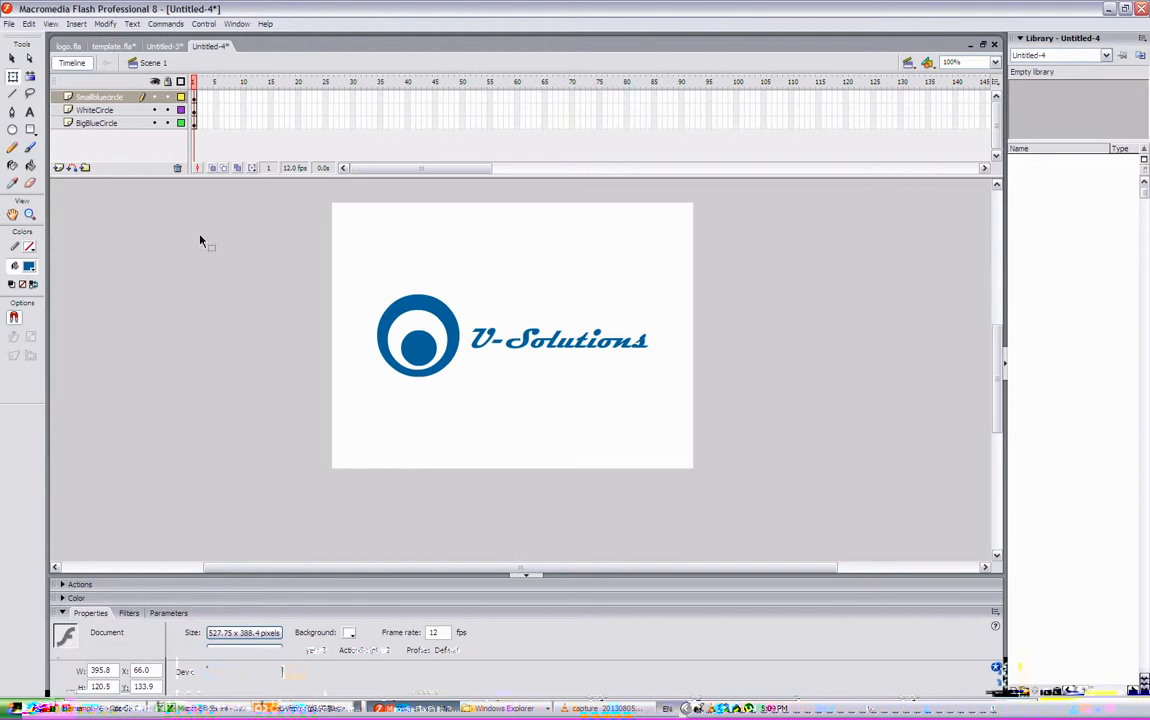